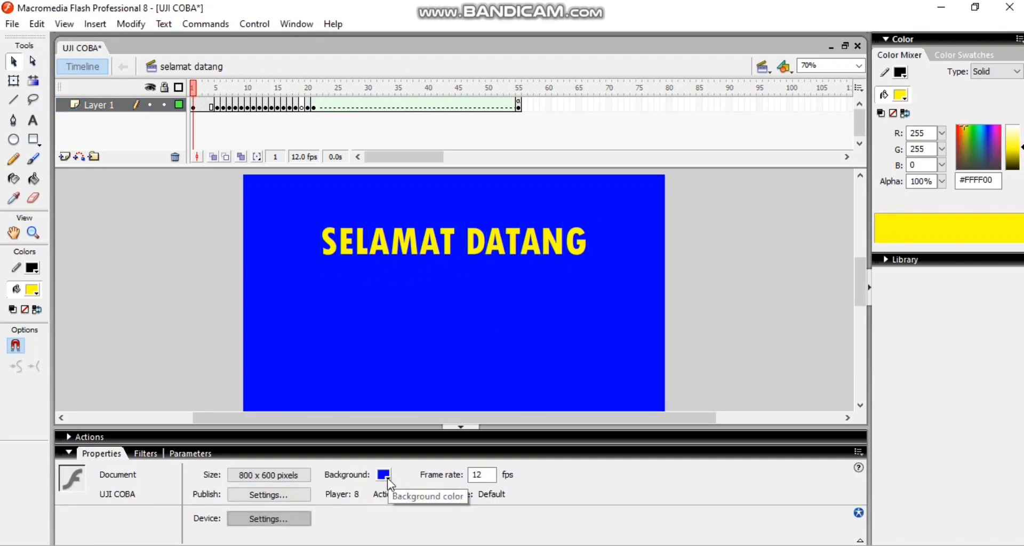
Step: Check that the letters of the SELAMAT DATANG title are separate objects, run a test of the movie and close it
click(69, 455)
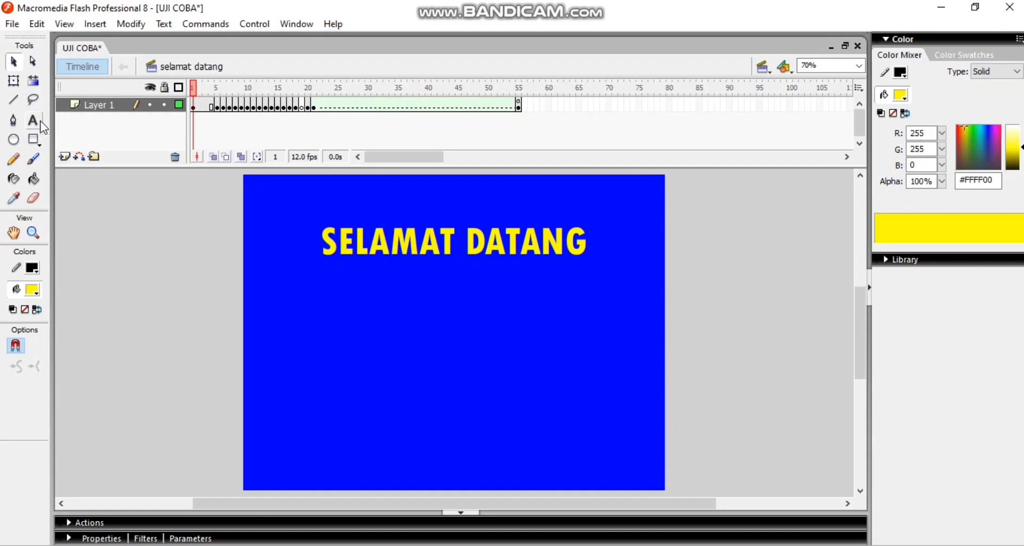
click(332, 250)
click(447, 253)
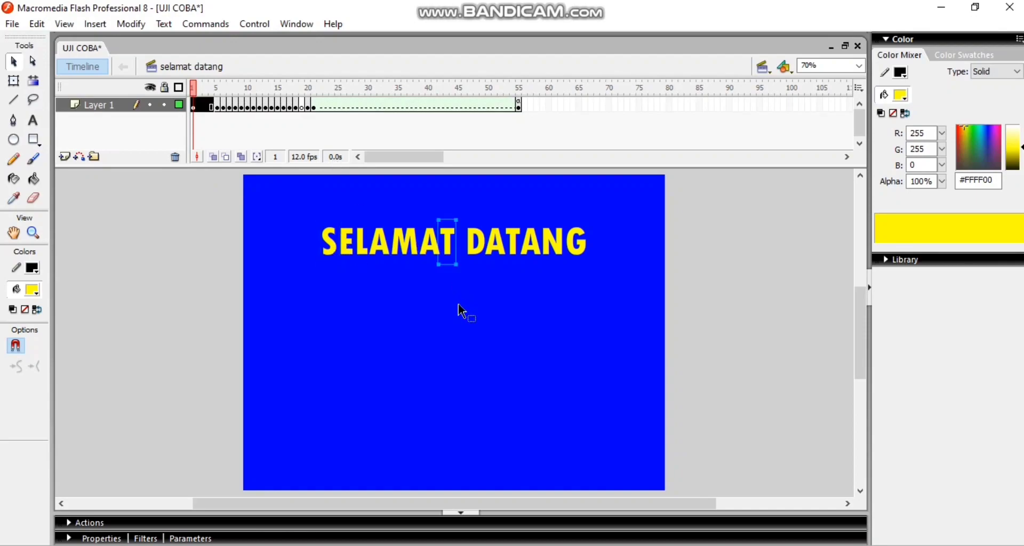
click(459, 310)
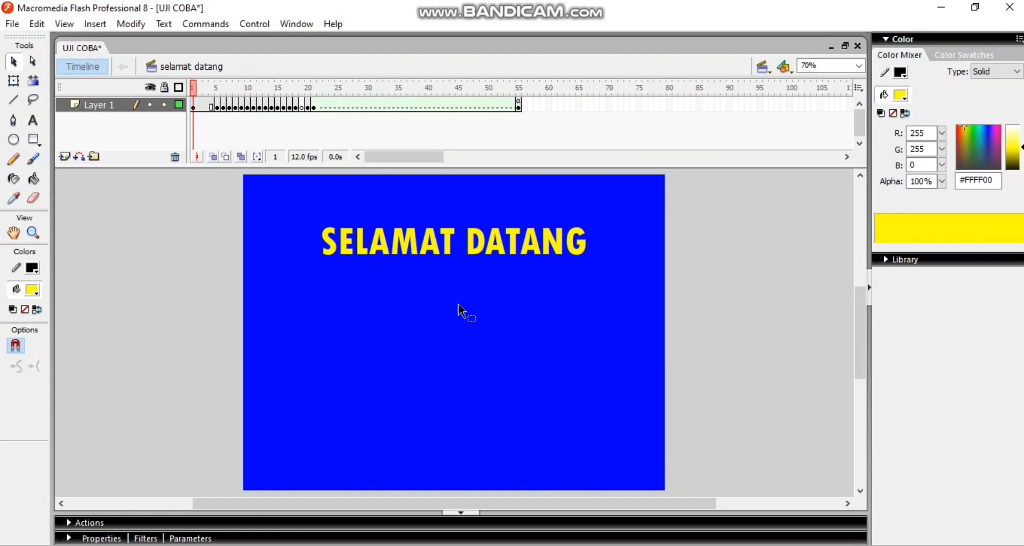
key(ctrl+Return)
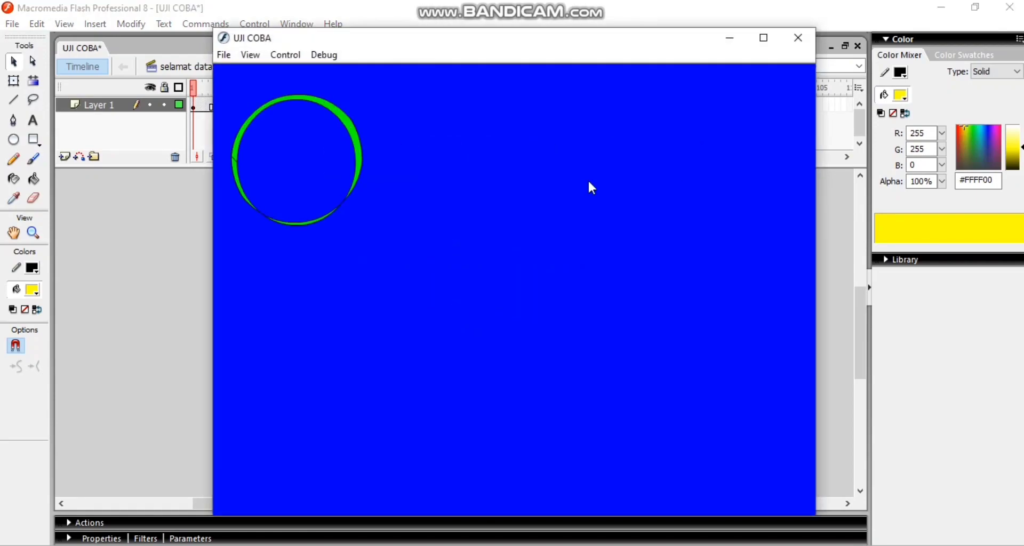
click(797, 39)
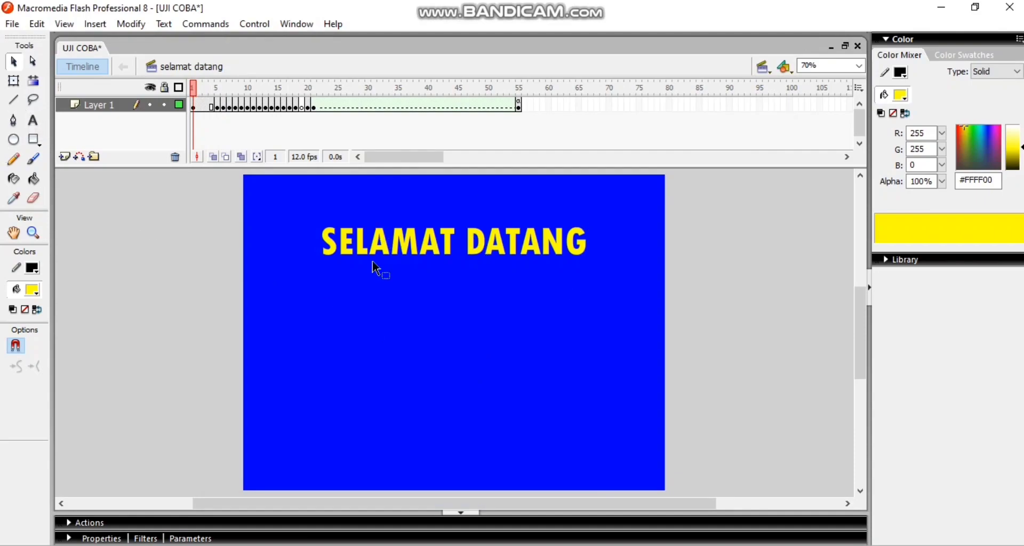
Step: Examine the SELAMAT DATANG title on frames 2 and 4 and compare it with the keyframe on frame 5
click(199, 106)
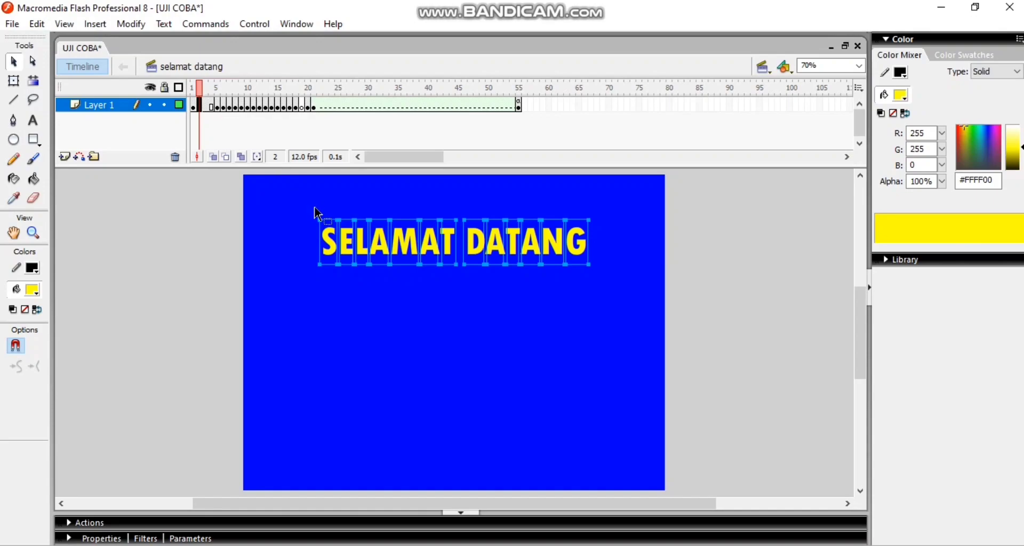
click(549, 268)
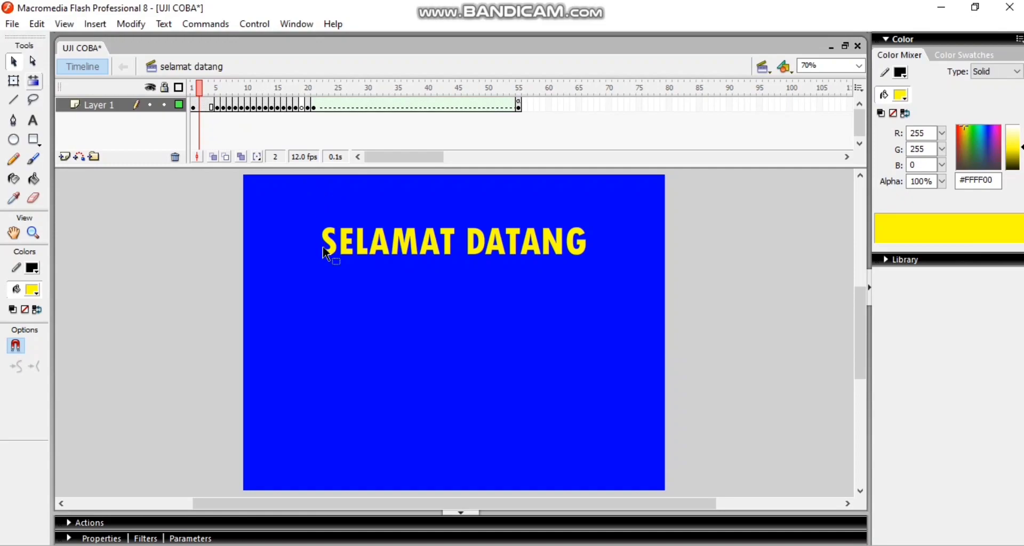
click(210, 110)
click(212, 111)
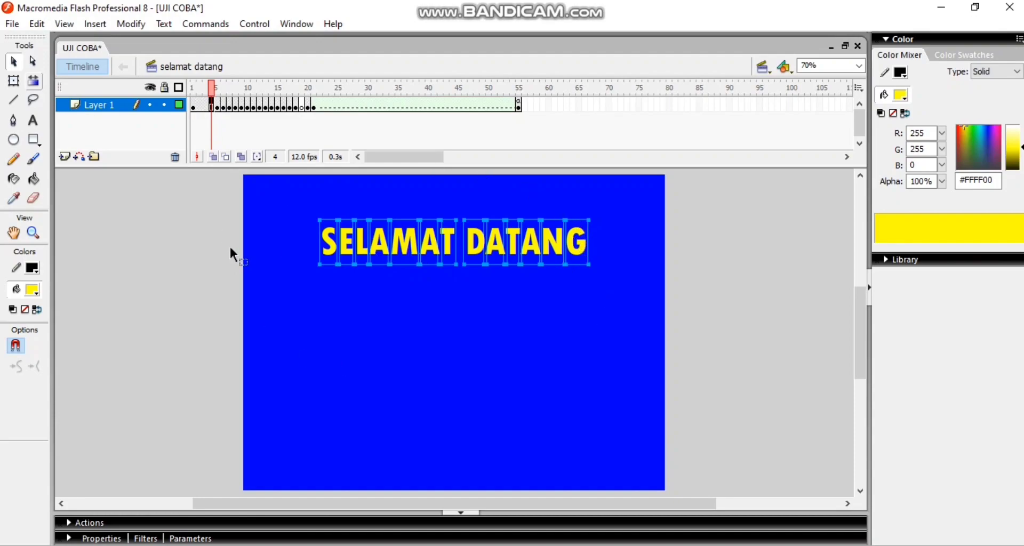
click(218, 106)
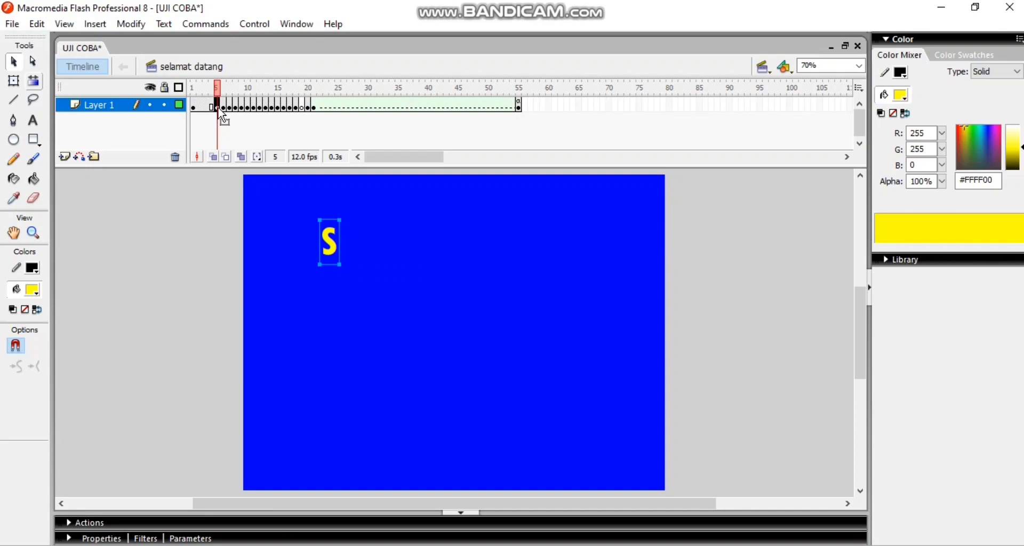
click(213, 105)
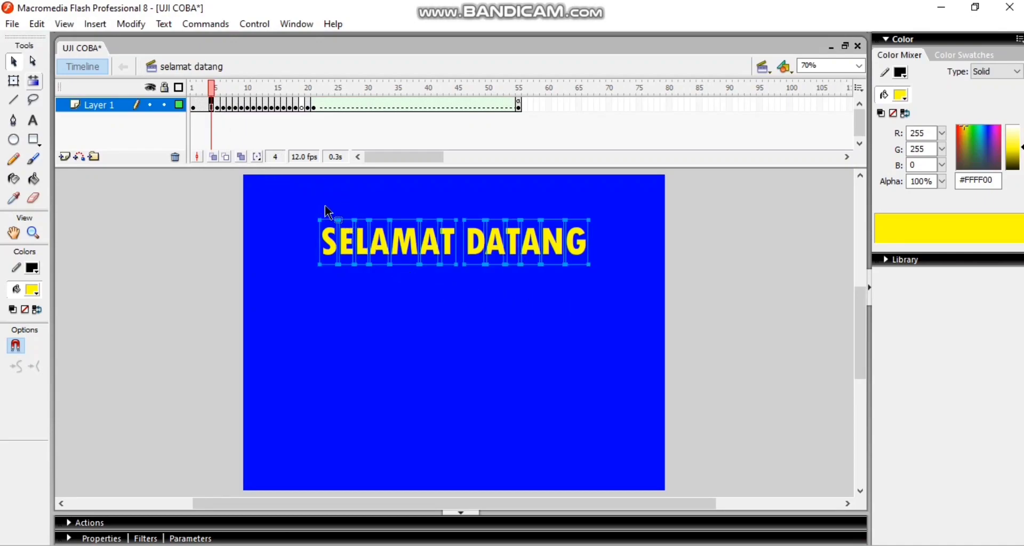
drag(337, 203, 622, 293)
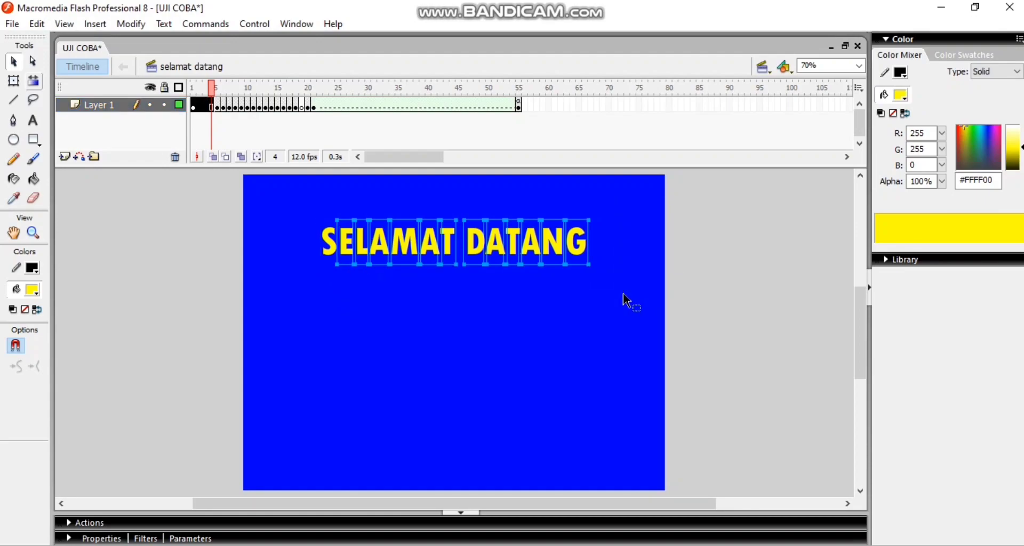
click(623, 293)
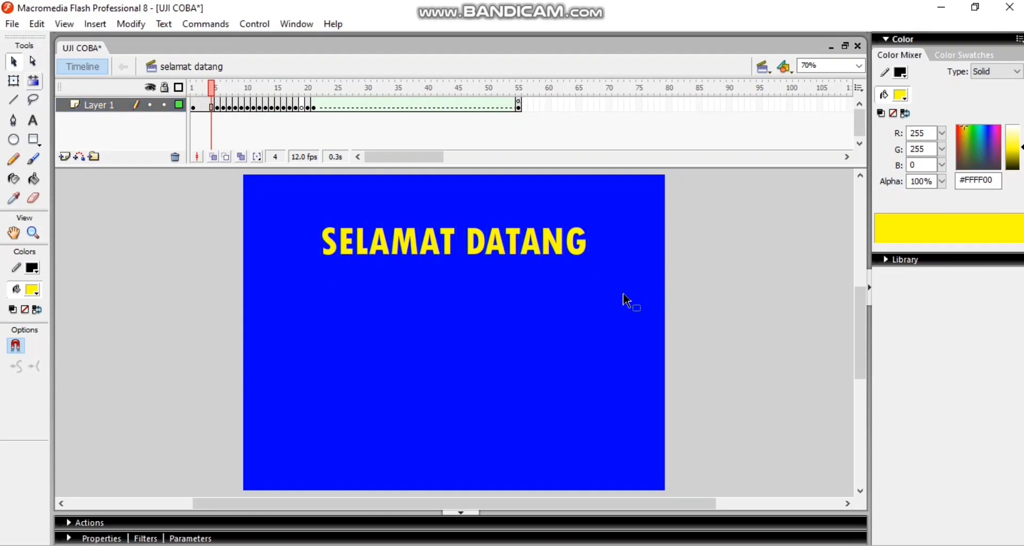
Step: Step through the Layer 1 keyframes from frame 5 to frame 55 to review how the title and closing artwork are built up
click(220, 108)
click(235, 108)
click(249, 108)
click(255, 108)
click(273, 107)
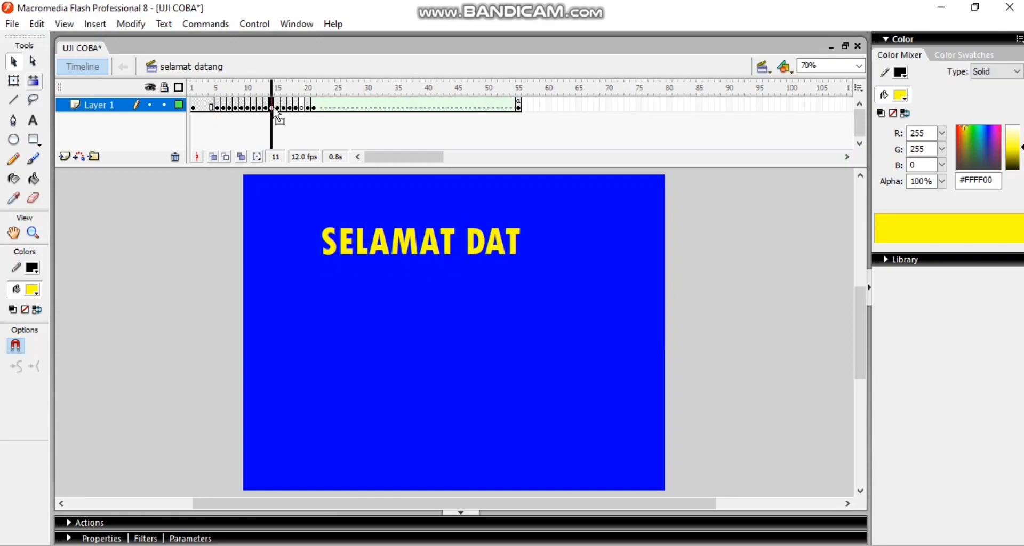
click(282, 108)
click(296, 108)
click(299, 107)
click(303, 107)
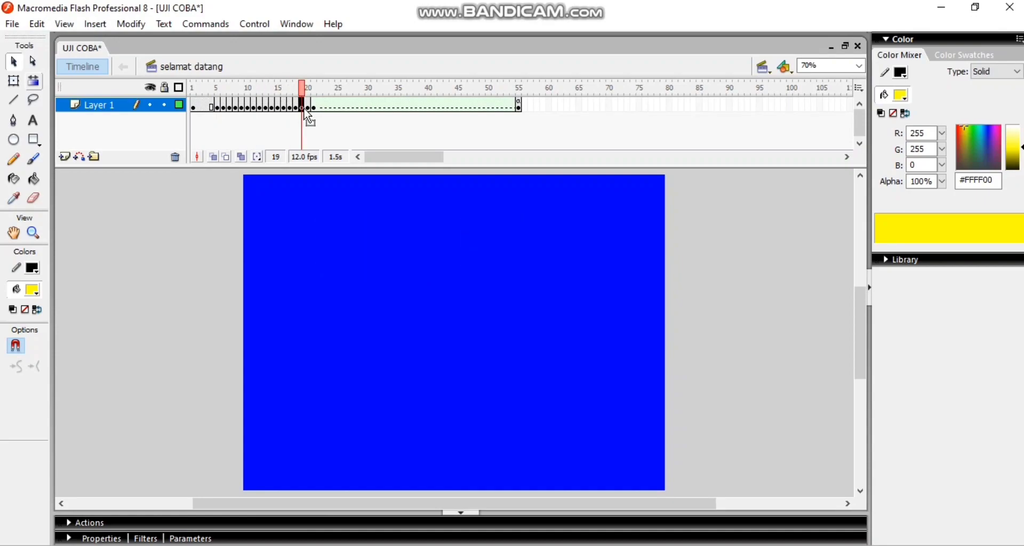
click(313, 107)
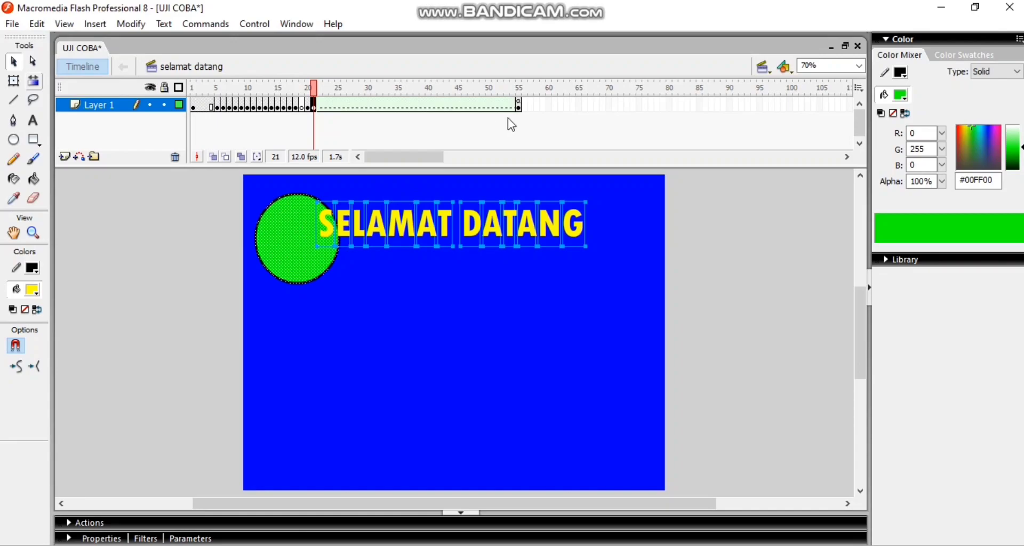
click(518, 106)
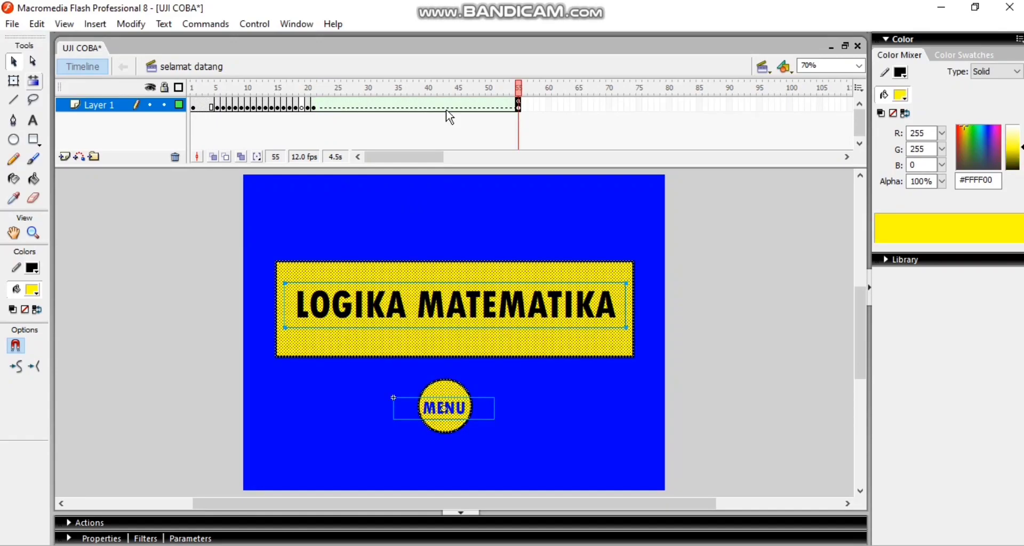
Step: Inspect the tween settings of the keyframe on frame 21
click(314, 107)
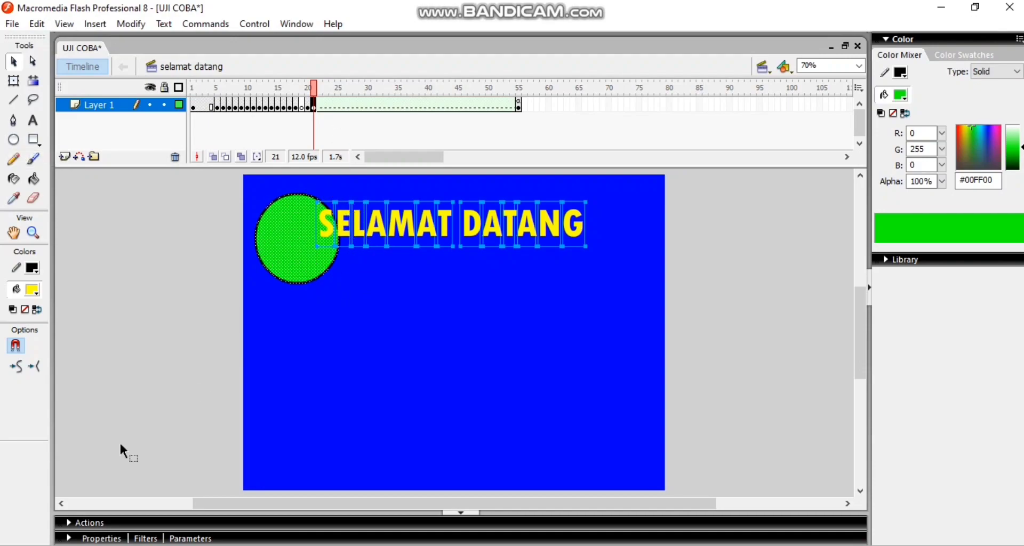
click(70, 539)
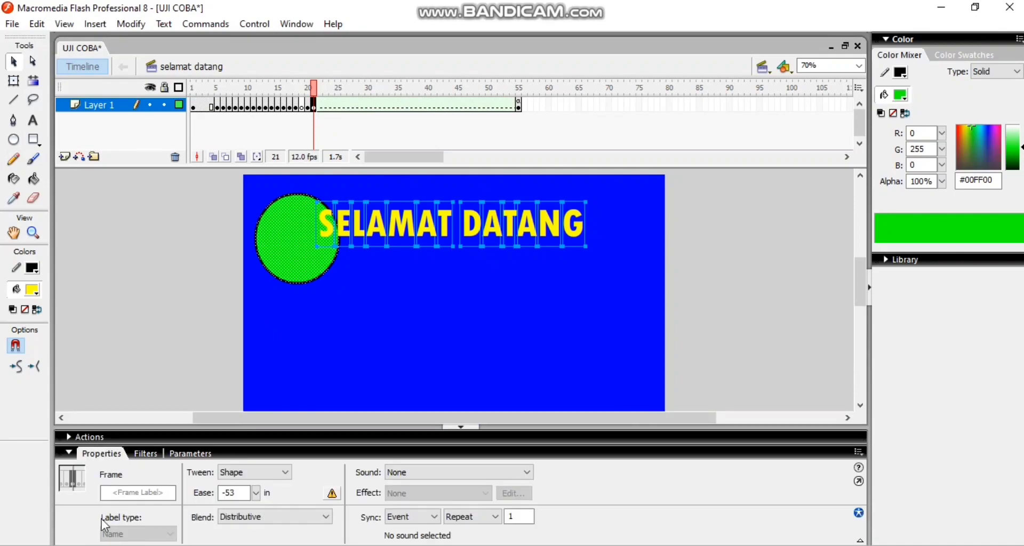
click(286, 473)
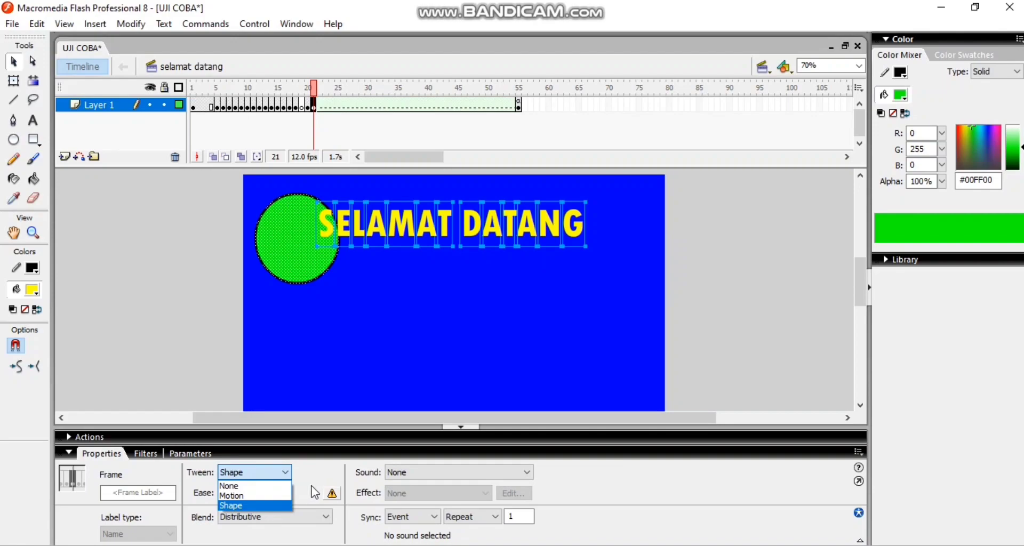
click(65, 458)
click(69, 454)
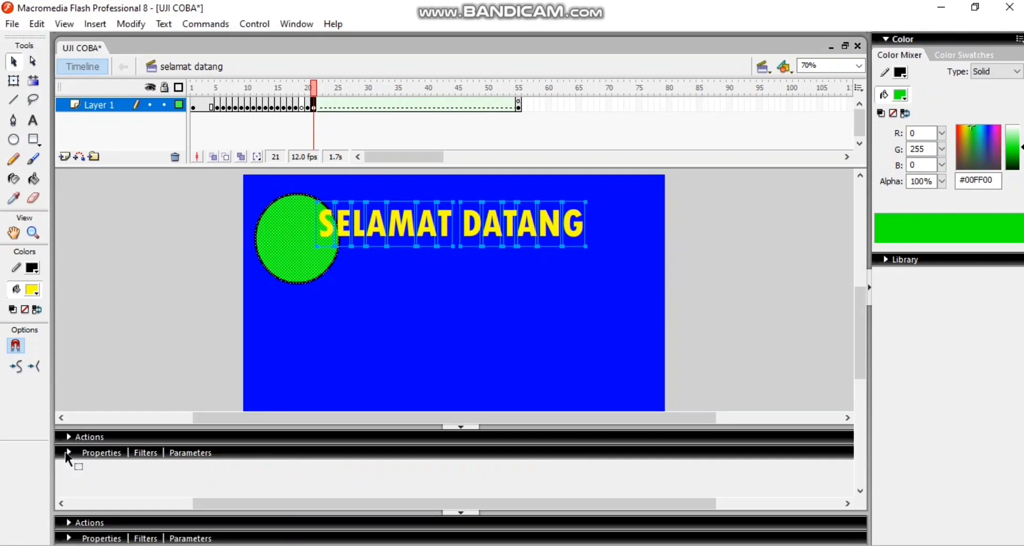
Step: Step through the shape tween between frames 21 and 55 to examine how the green circle changes
click(519, 106)
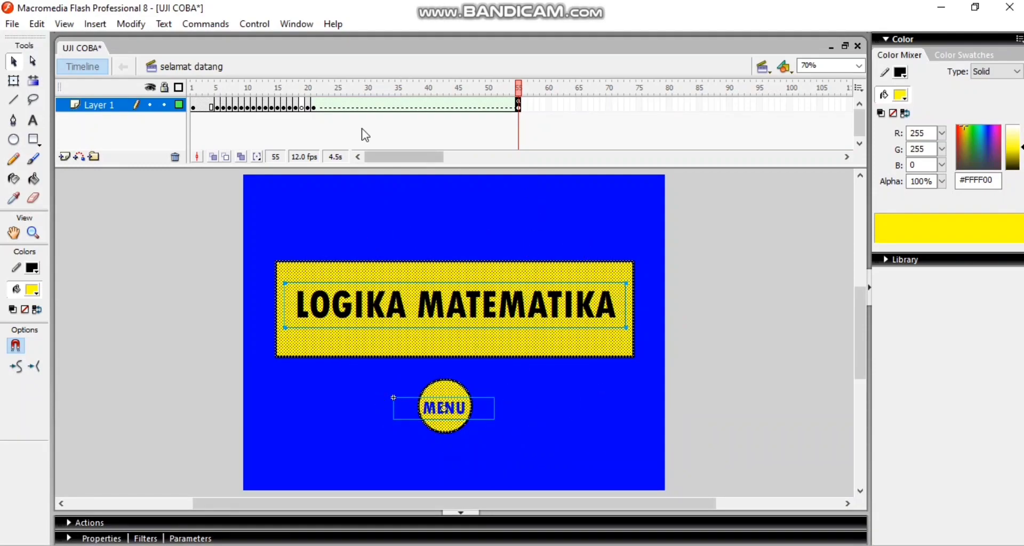
click(313, 107)
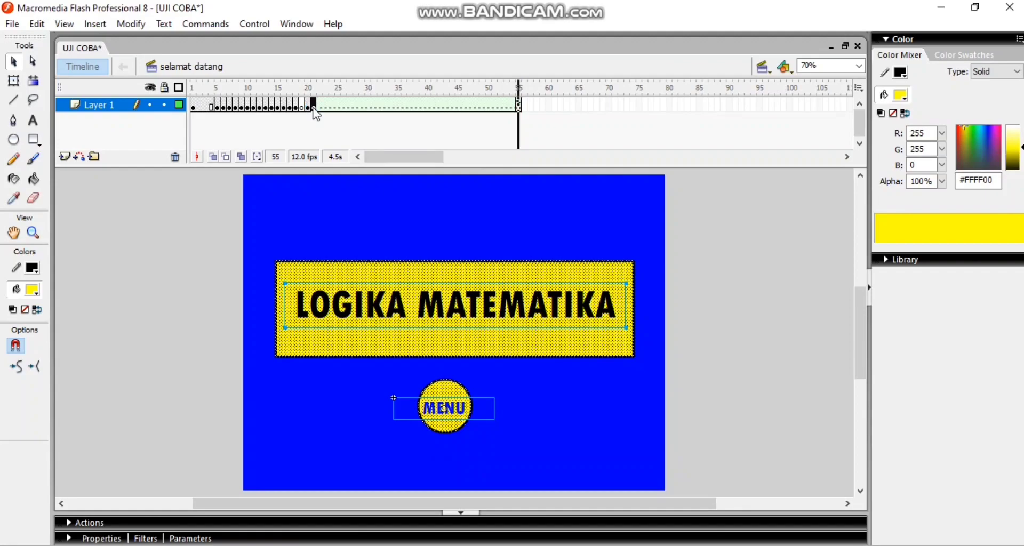
click(357, 106)
click(394, 105)
click(424, 105)
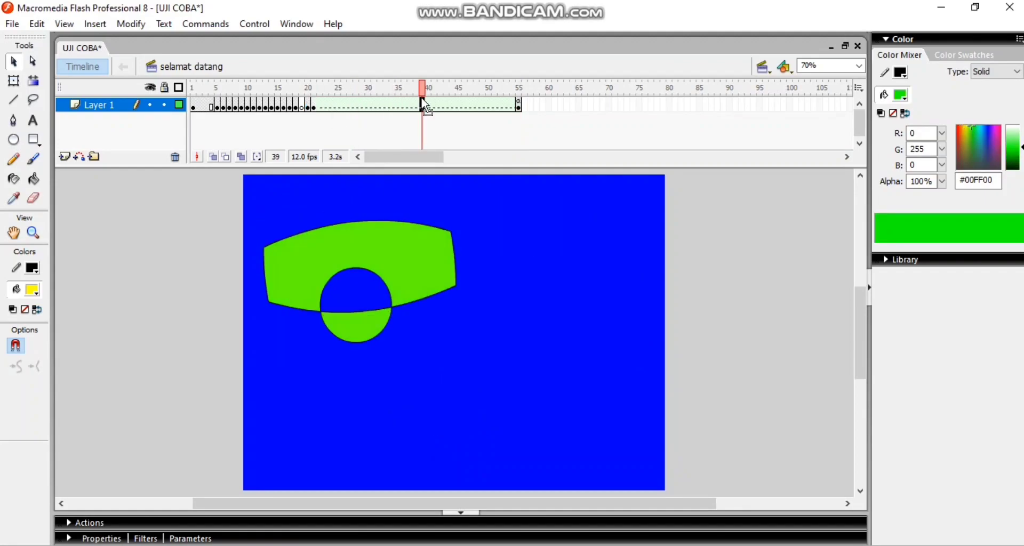
click(460, 107)
click(476, 106)
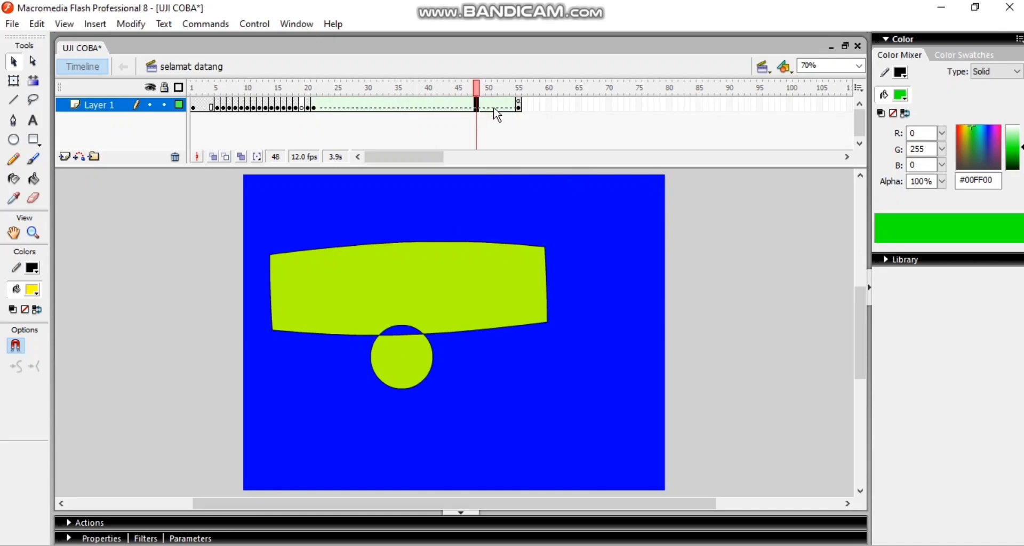
click(494, 106)
click(513, 108)
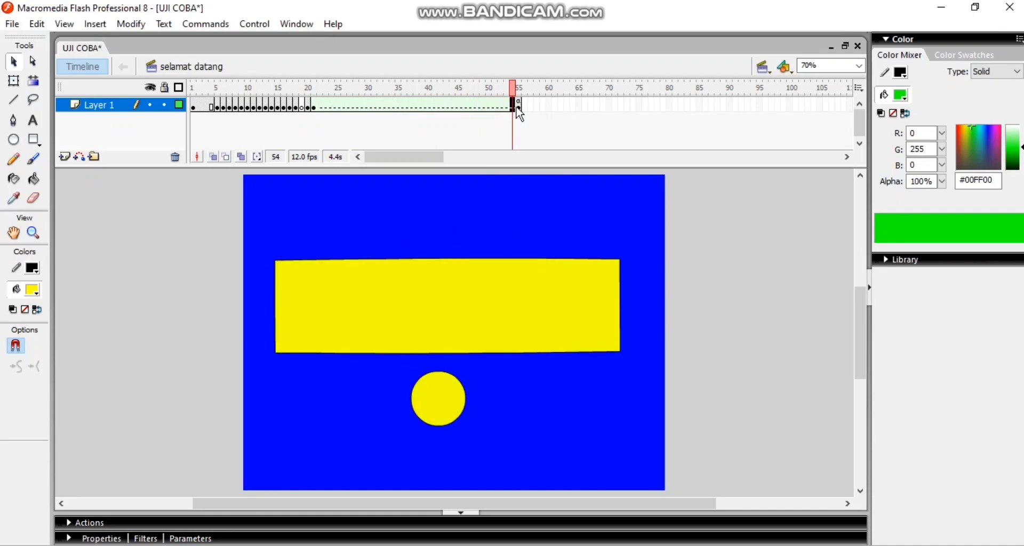
click(517, 109)
click(518, 109)
click(500, 106)
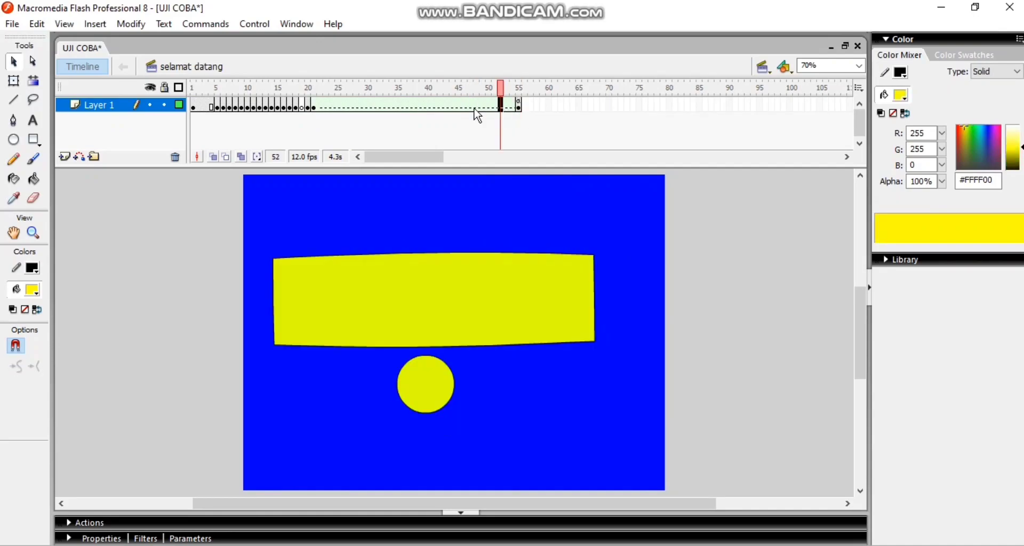
Step: Test the whole movie, close the preview, and recheck the first part of the shape tween up to frame 28
key(ctrl+Return)
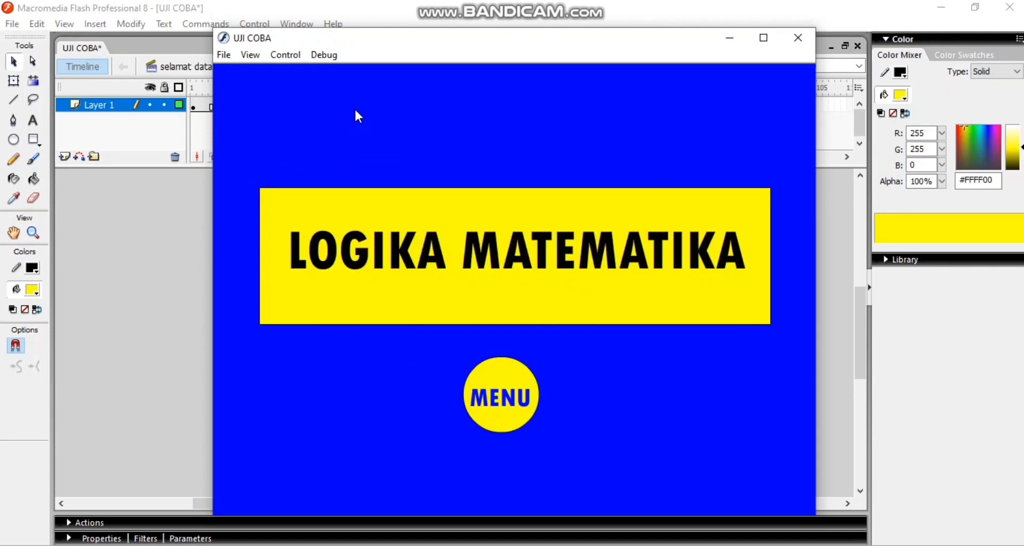
click(789, 43)
click(326, 110)
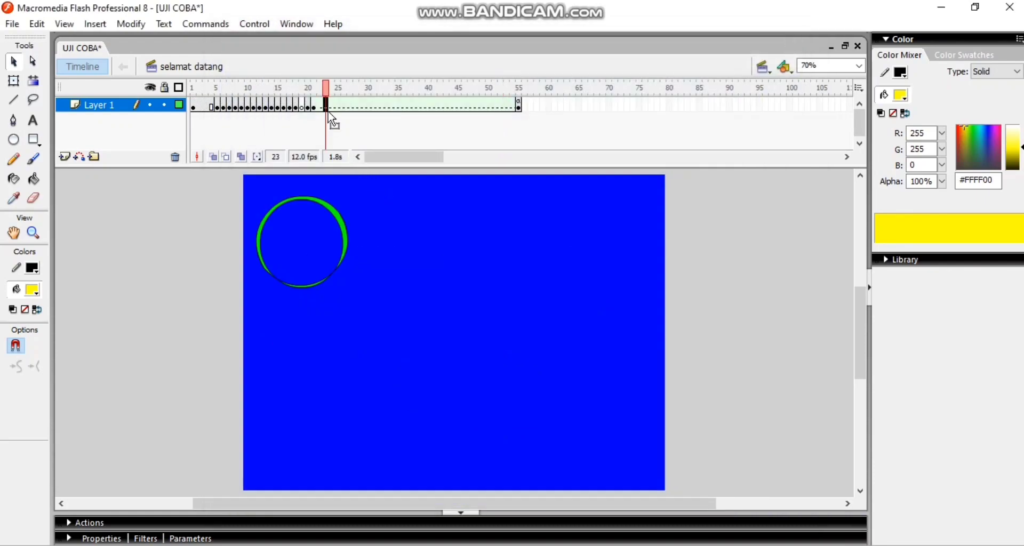
click(322, 112)
click(358, 108)
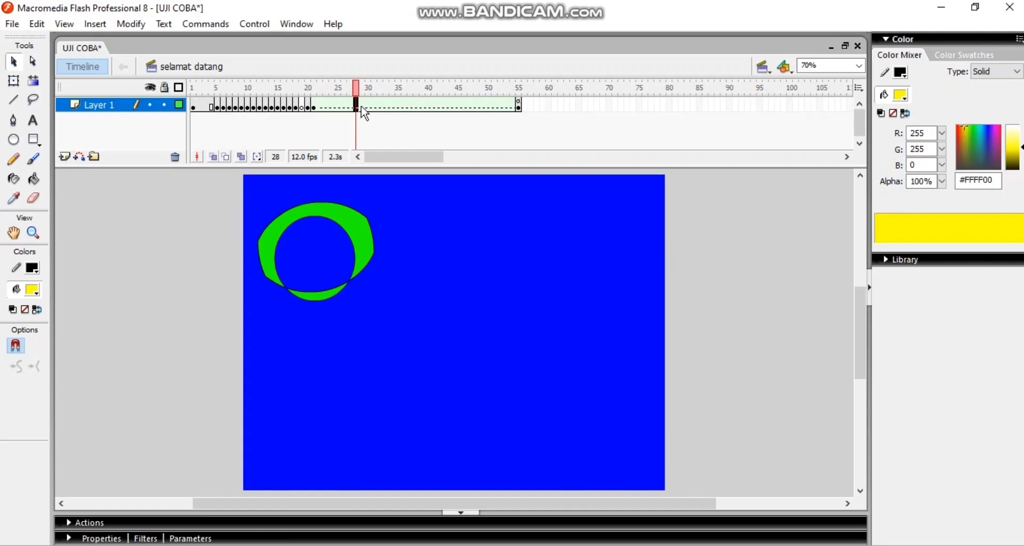
Step: Convert all the artwork on frame 55, including the LOGIKA MATEMATIKA title and MENU circle, to a Button symbol and open its script
click(518, 107)
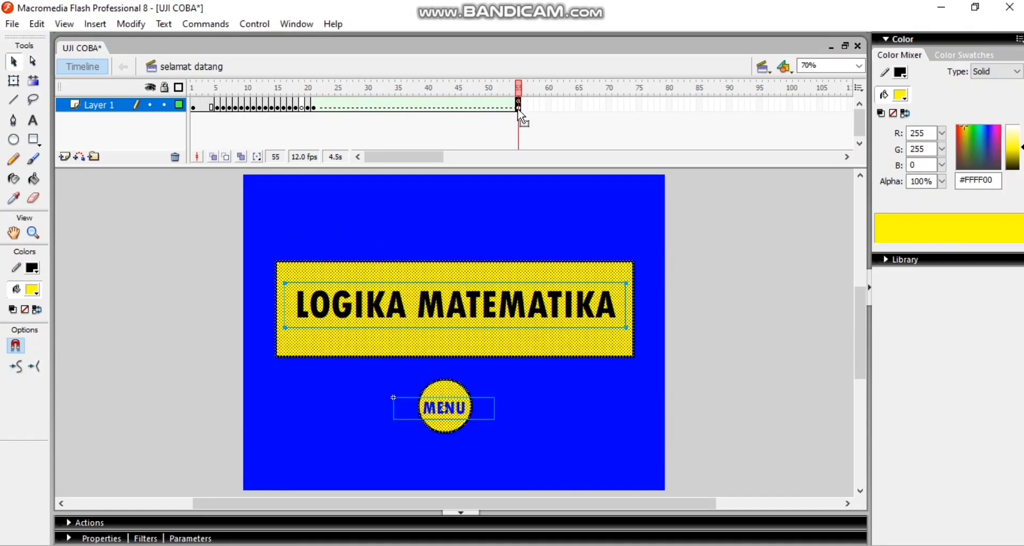
right_click(451, 412)
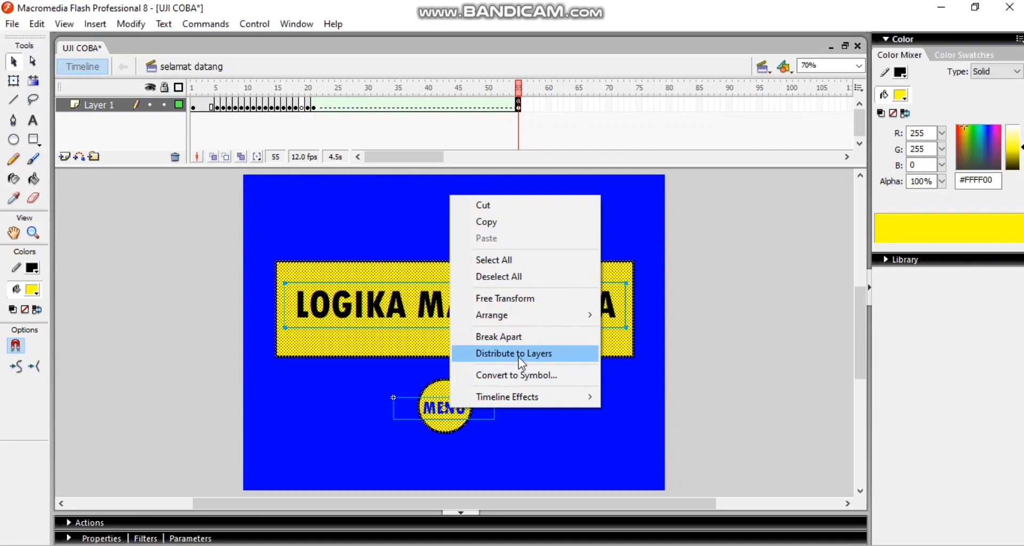
click(520, 376)
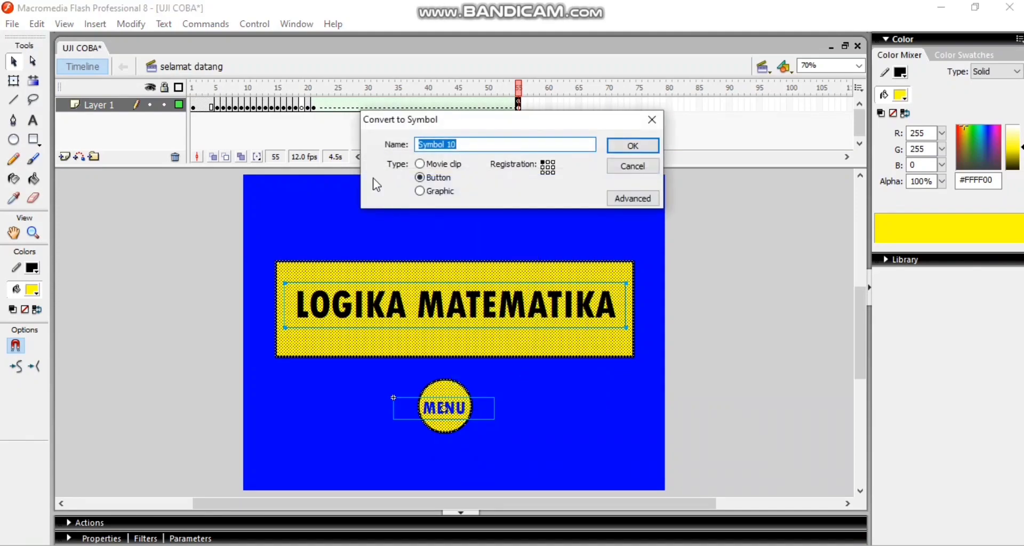
click(419, 177)
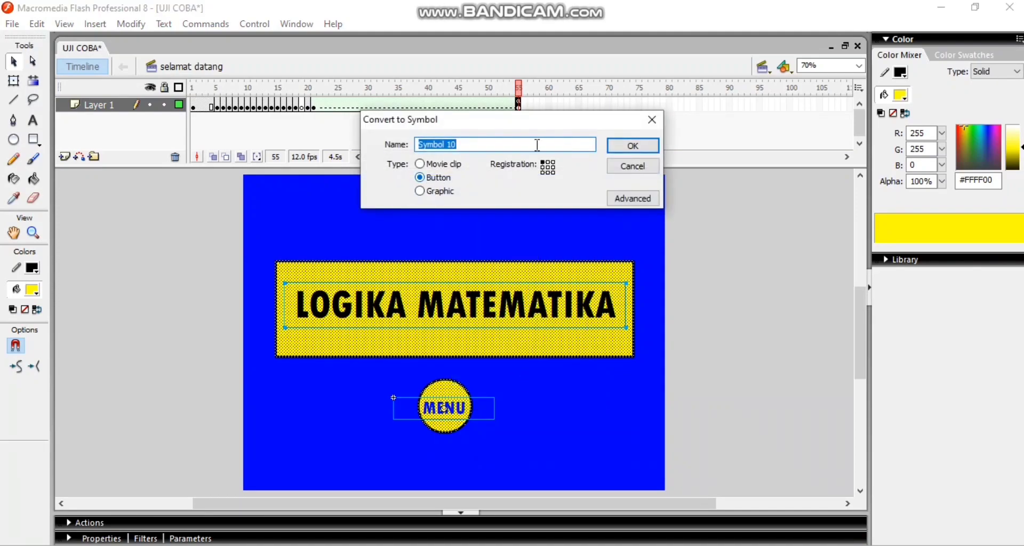
click(648, 147)
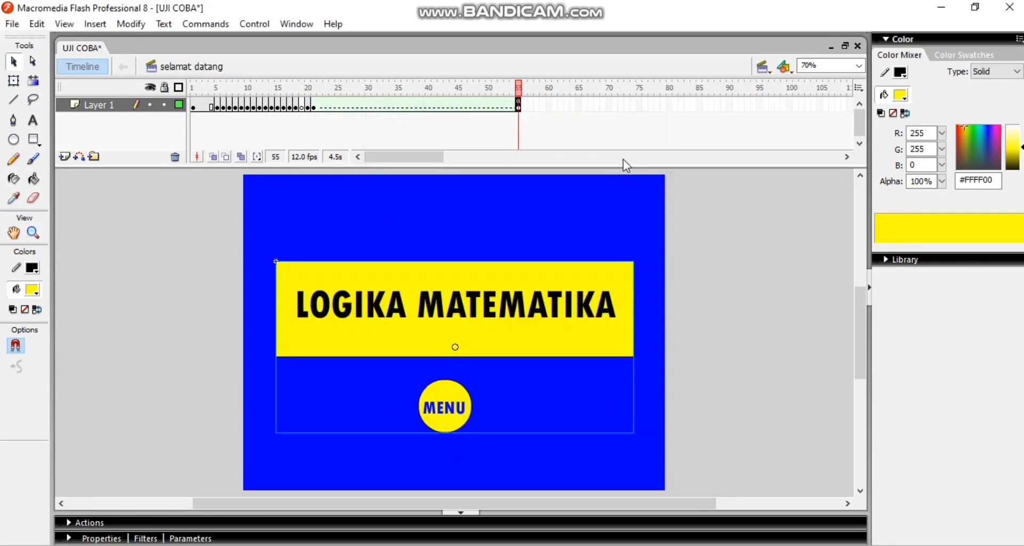
click(75, 522)
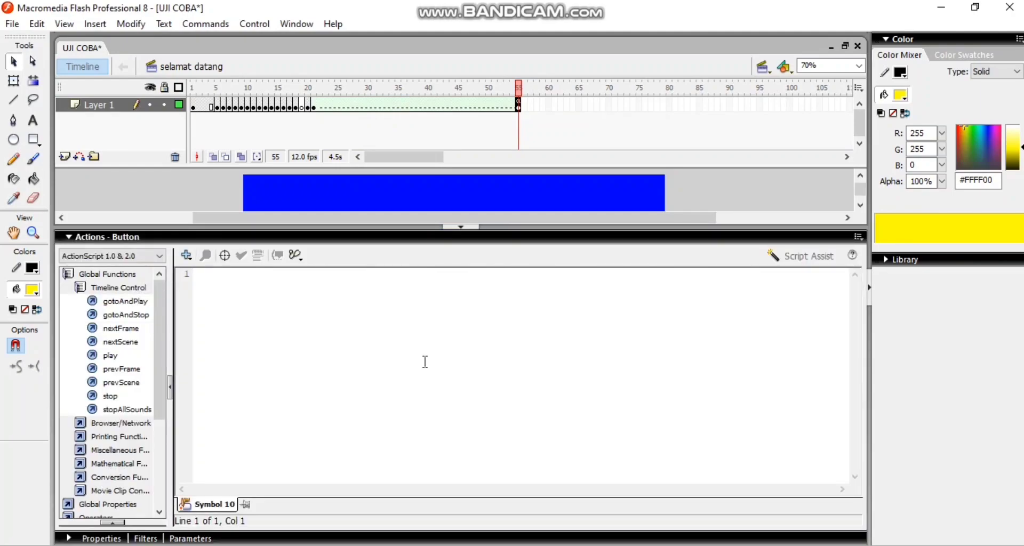
Step: Add an on (release) event handler to the button's empty script
click(212, 276)
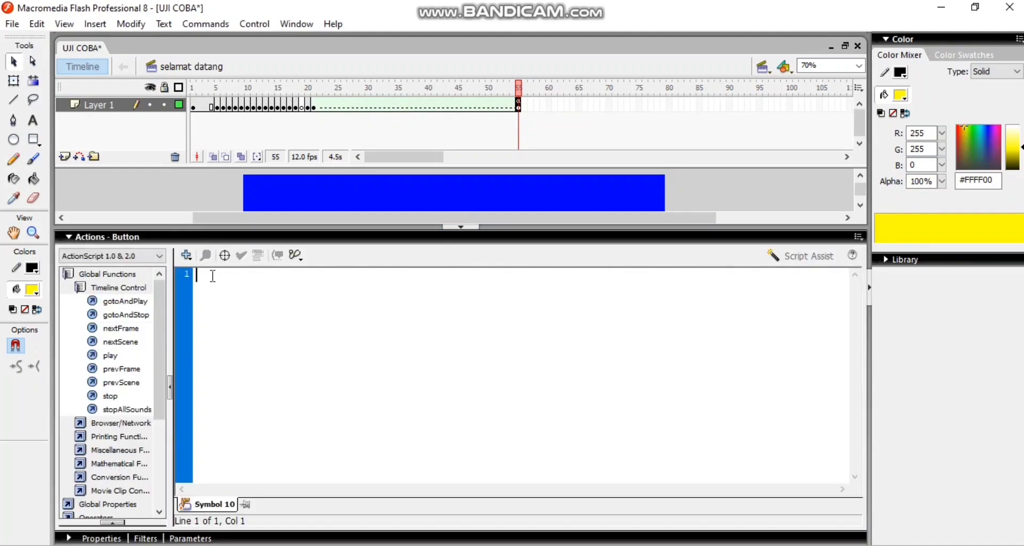
click(187, 259)
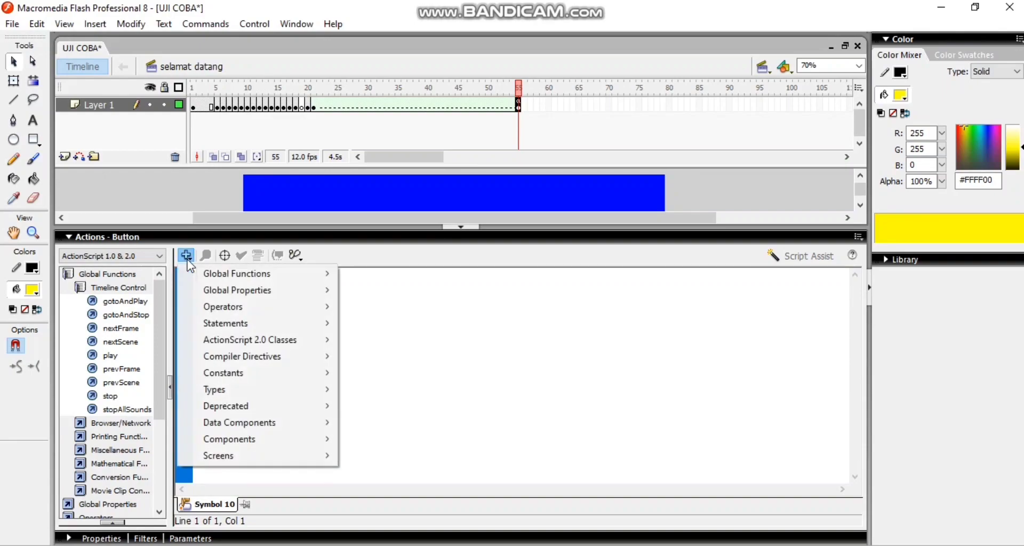
mouse_move(226, 267)
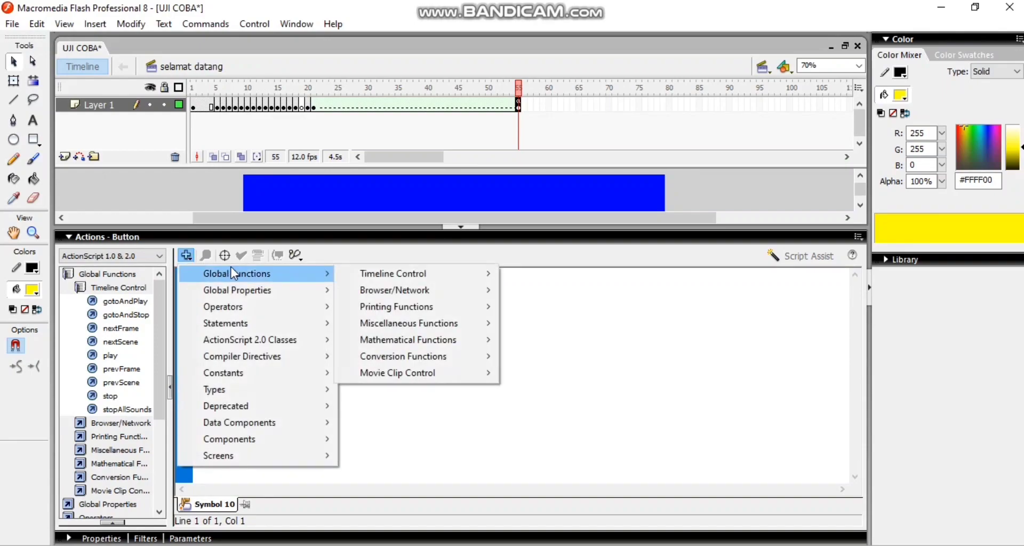
mouse_move(375, 280)
mouse_move(399, 371)
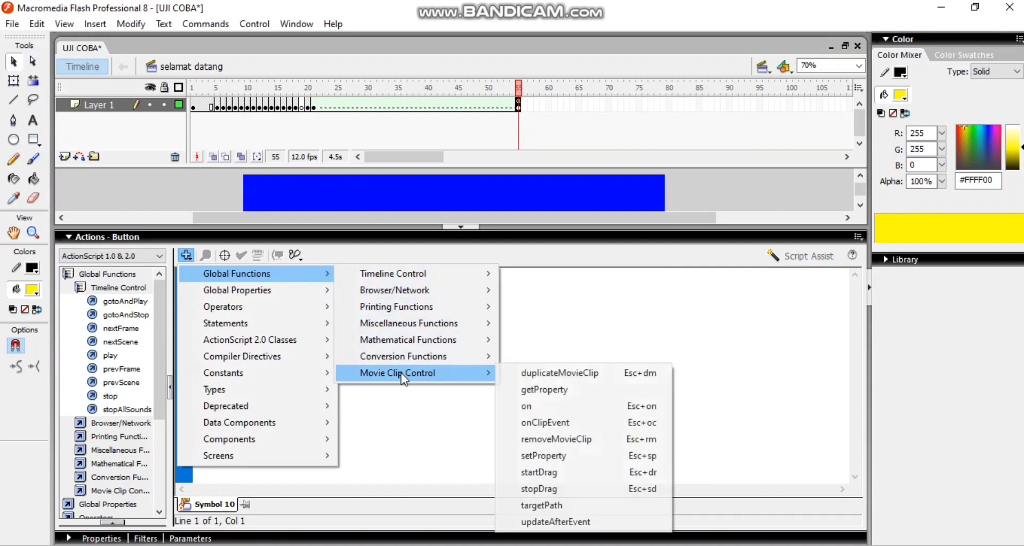
click(565, 409)
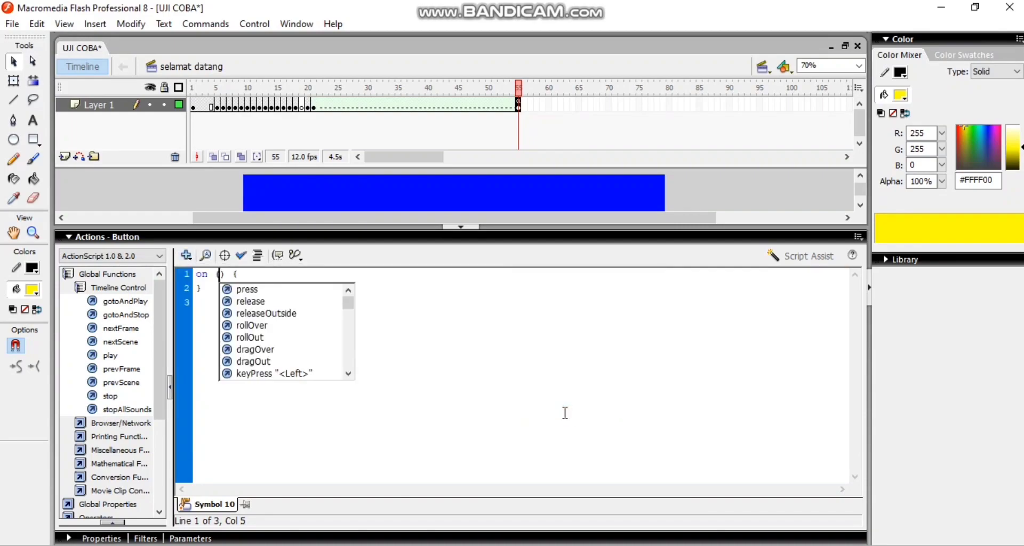
double_click(241, 302)
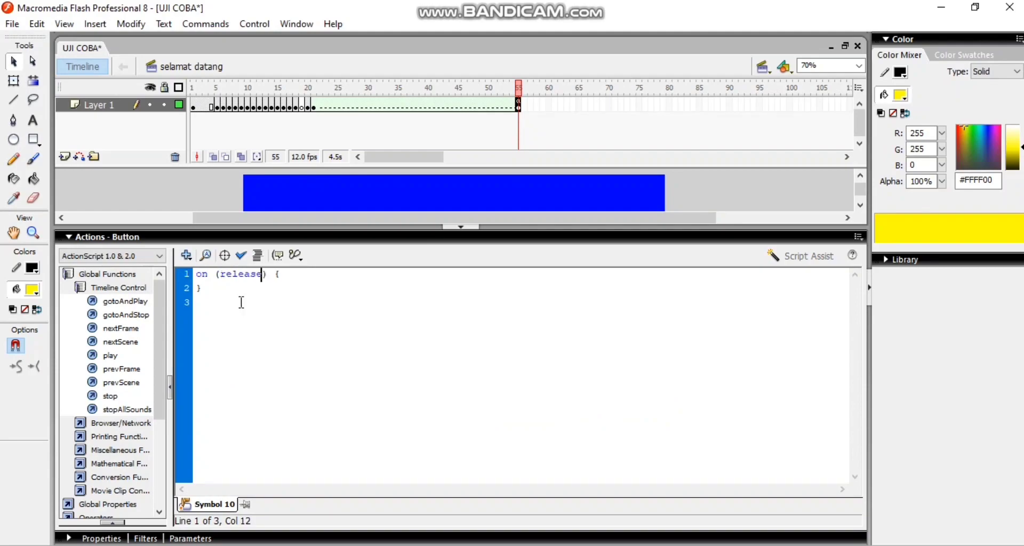
Step: Insert a gotoAndStop action inside the on (release) handler, directly after its opening brace
click(287, 275)
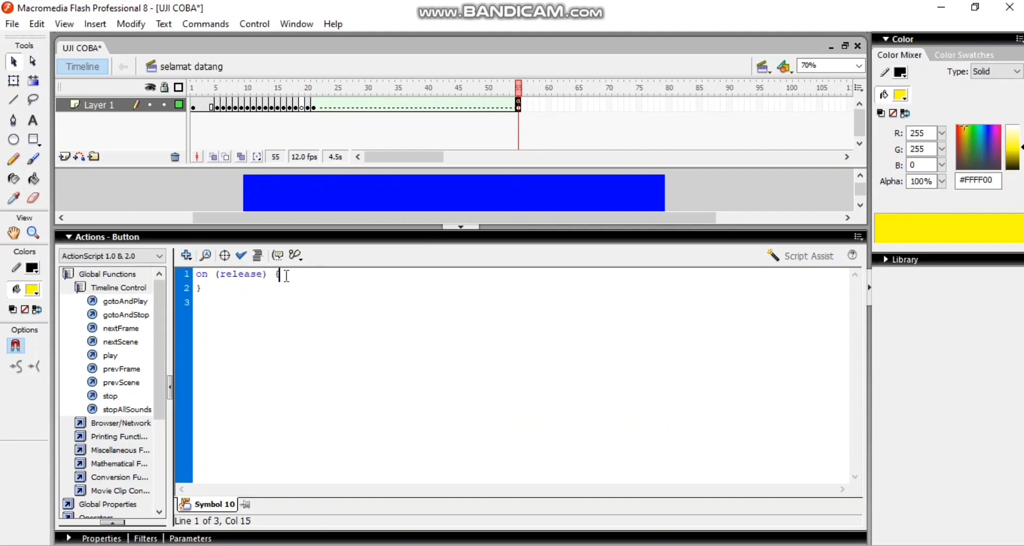
click(186, 255)
mouse_move(216, 275)
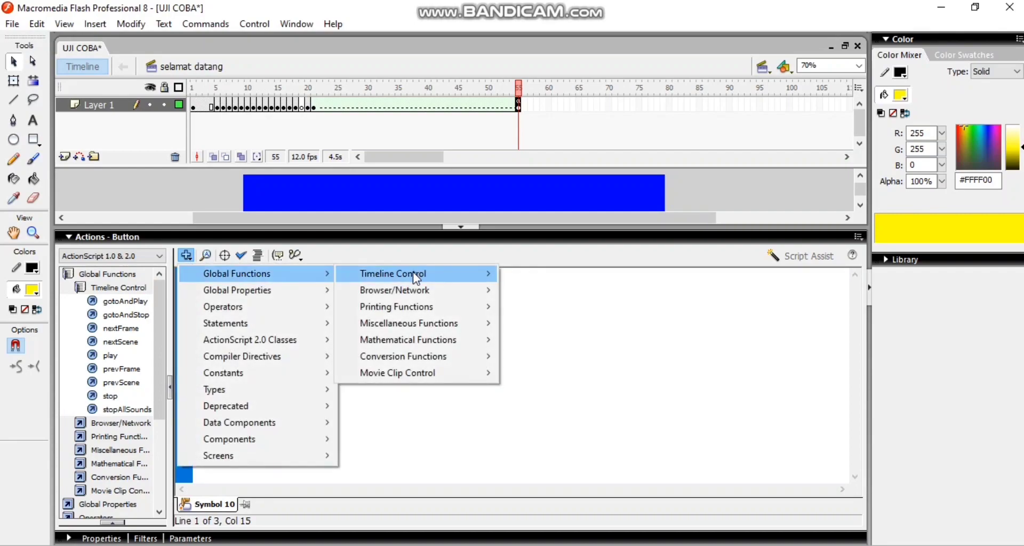
mouse_move(413, 275)
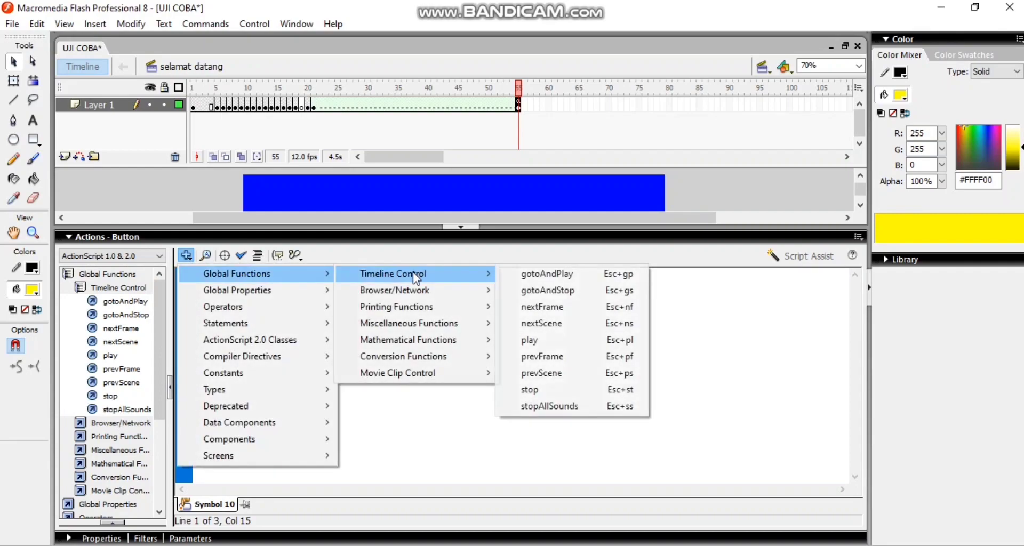
click(527, 290)
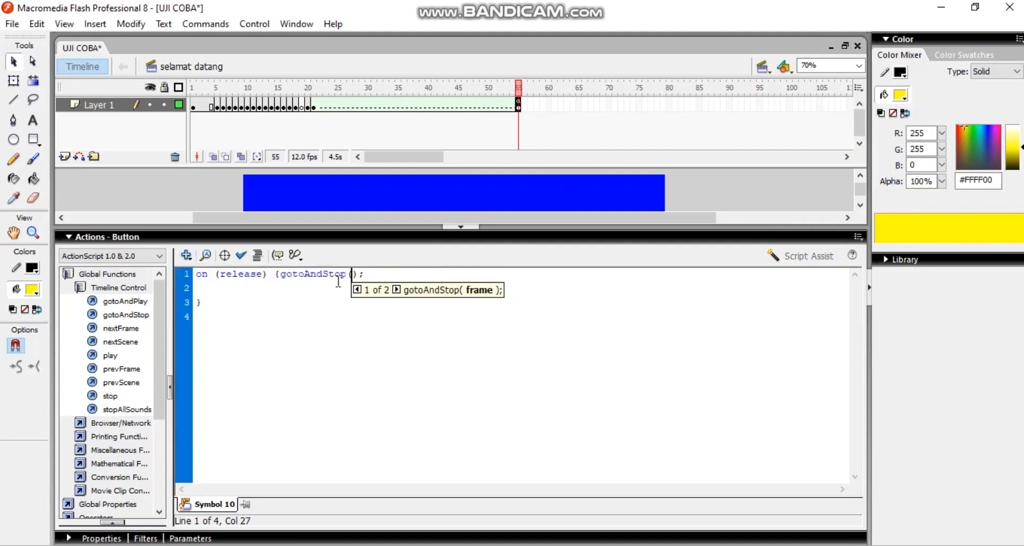
Step: Check the scene names and enter "menu", followed by a comma as the first gotoAndStop argument
click(770, 65)
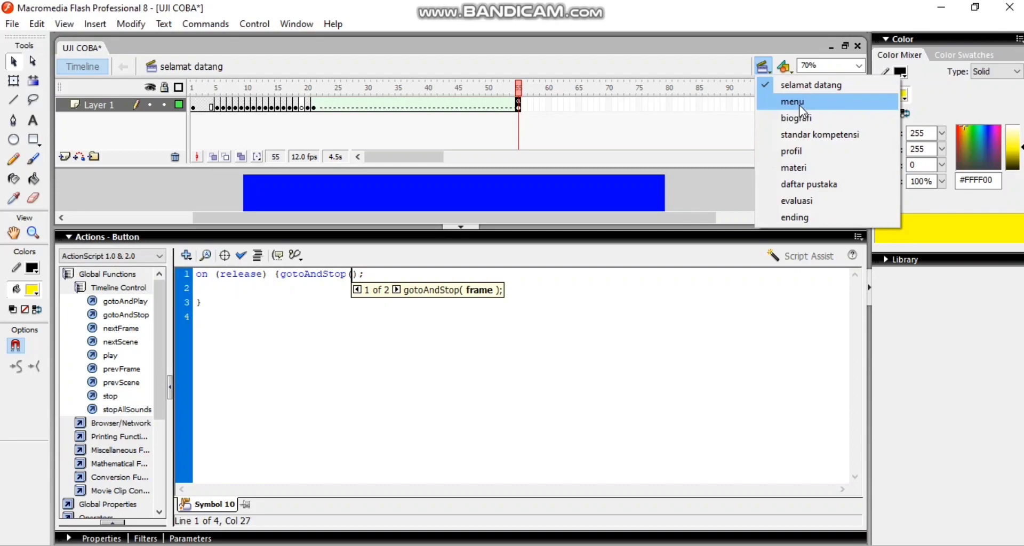
click(353, 275)
text("mer)
key(BackSpace)
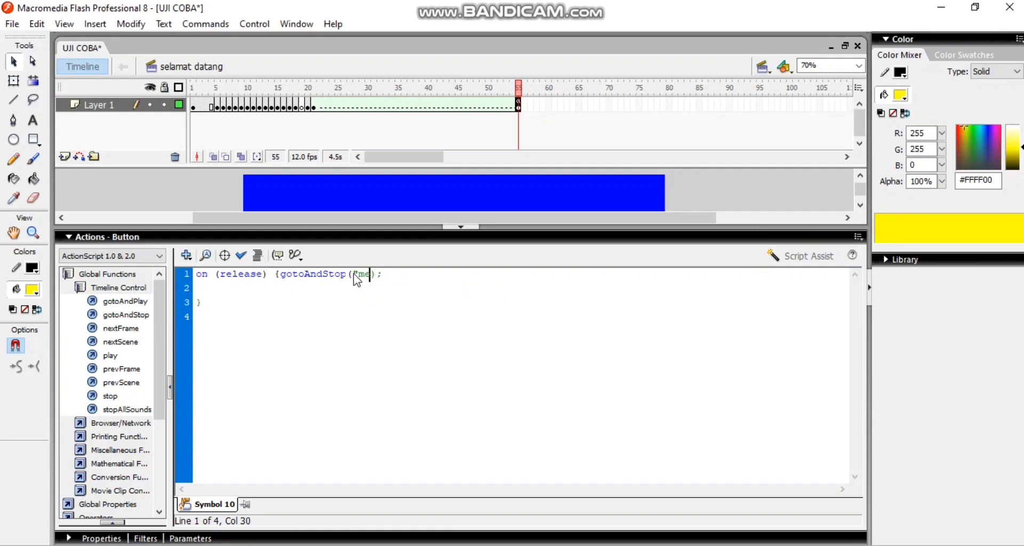
text(nu",)
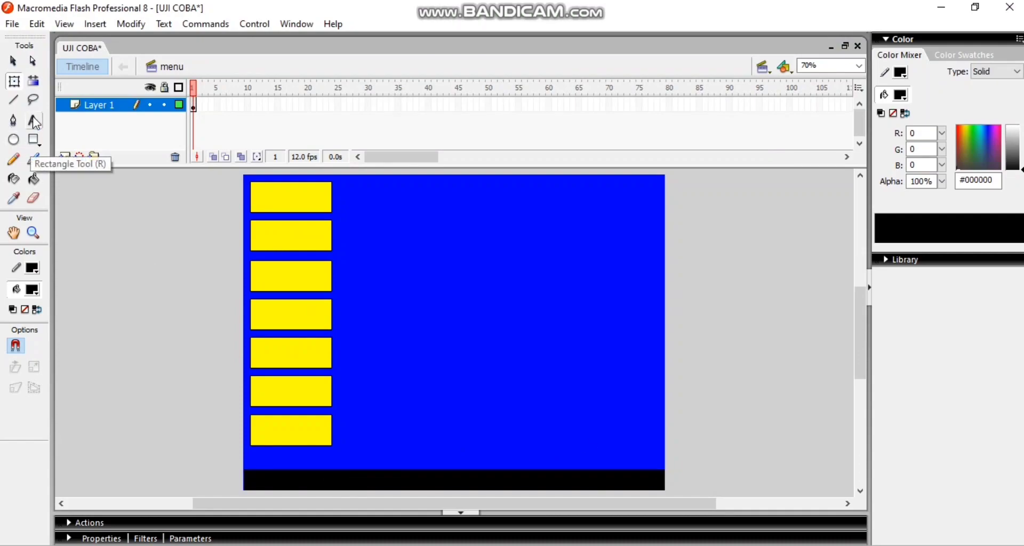
Step: Draw a text box about 363 px wide on the menu scene's open blue area and set its font size to 90
click(35, 137)
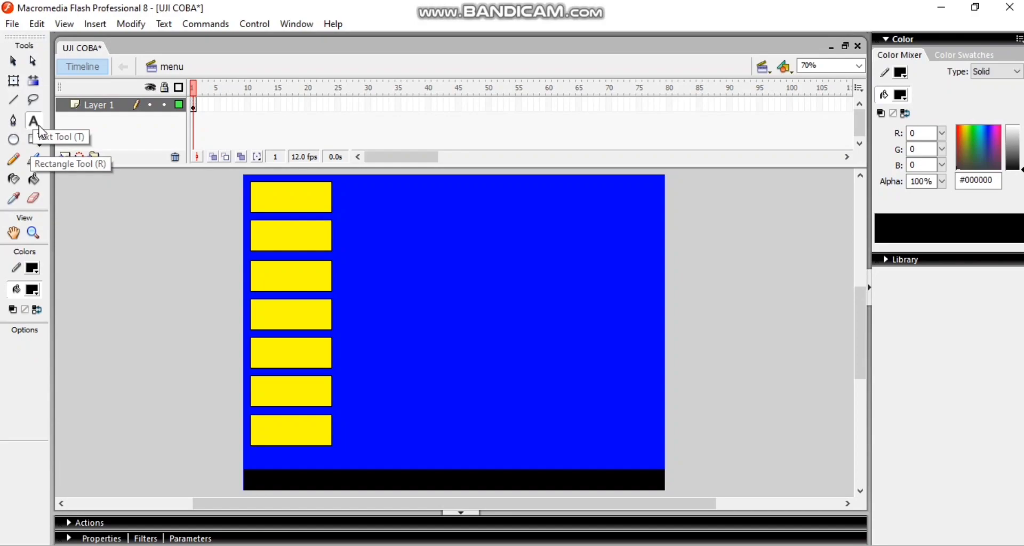
click(39, 127)
click(393, 261)
drag(407, 287, 584, 335)
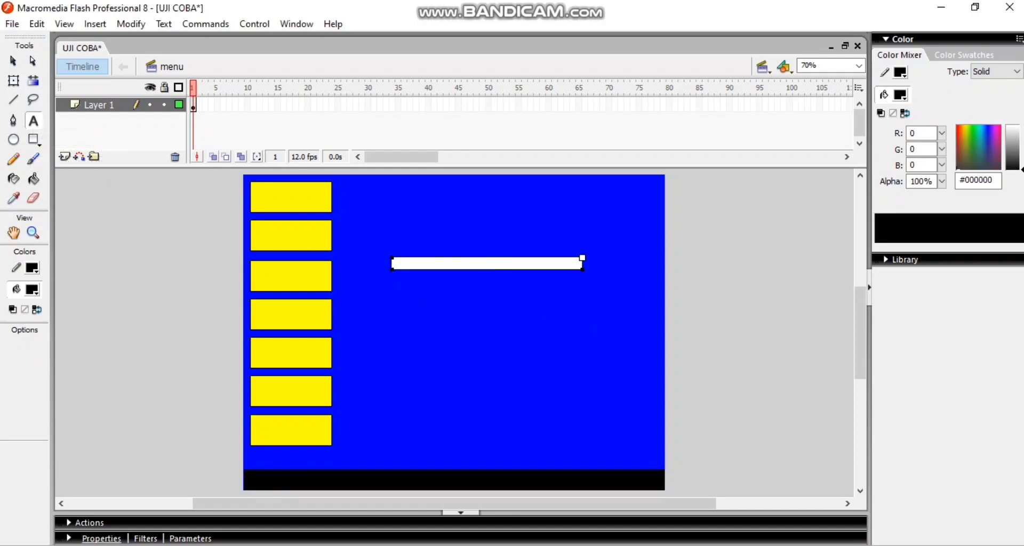
click(68, 539)
drag(354, 474, 344, 473)
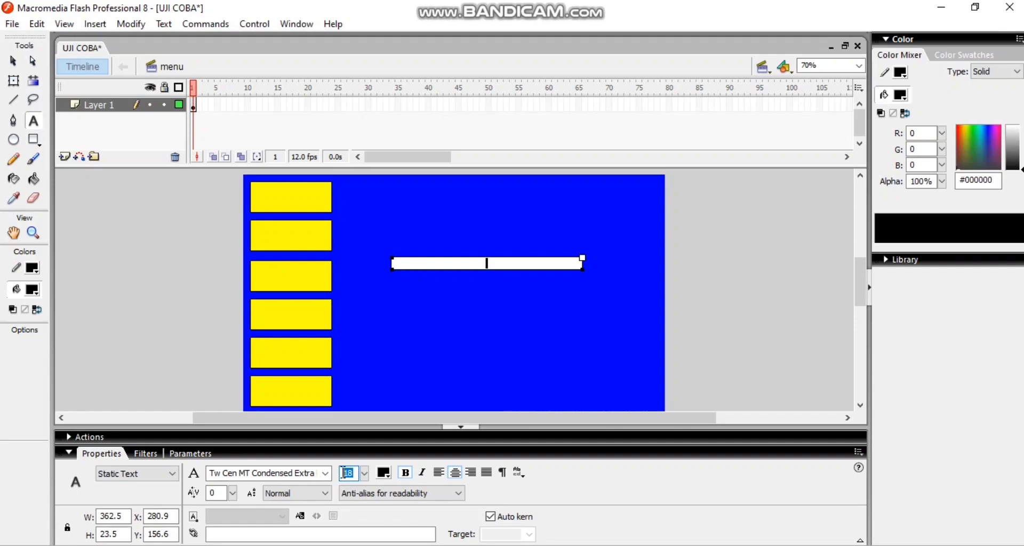
text(90)
key(Return)
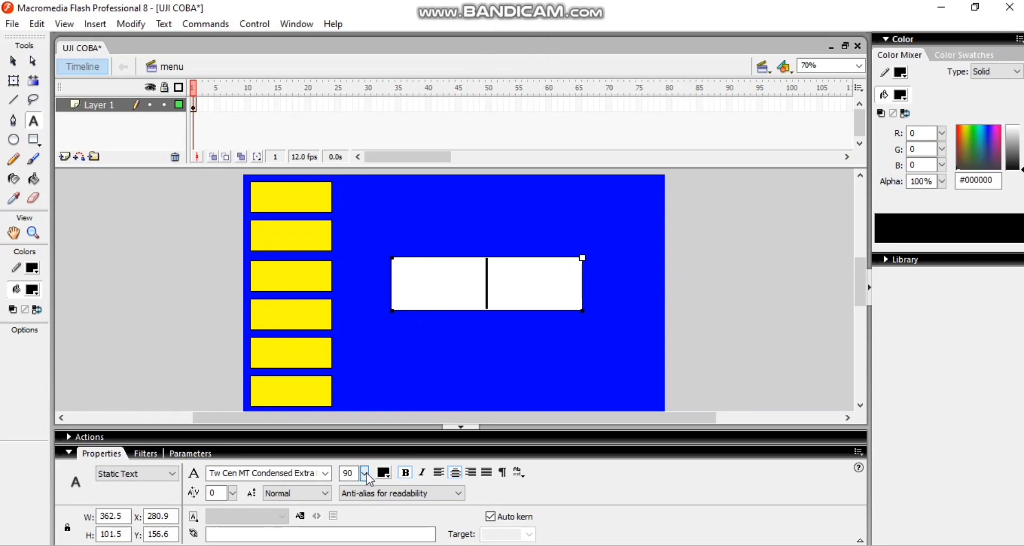
Step: Set the text colour to yellow and enter the title LOGIKA MATEMATIKA, starting MATEMATIKA on a new line
click(383, 472)
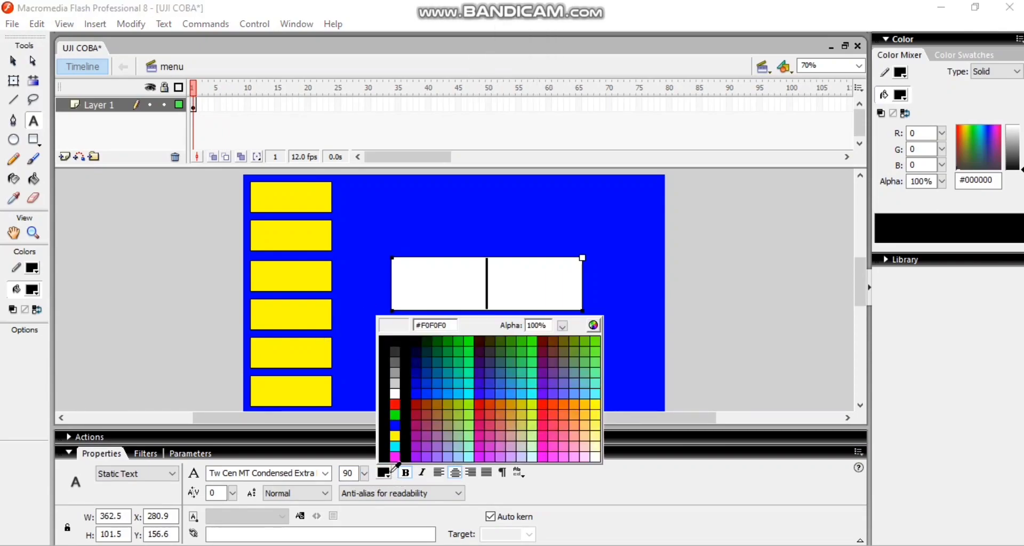
click(395, 437)
text(L)
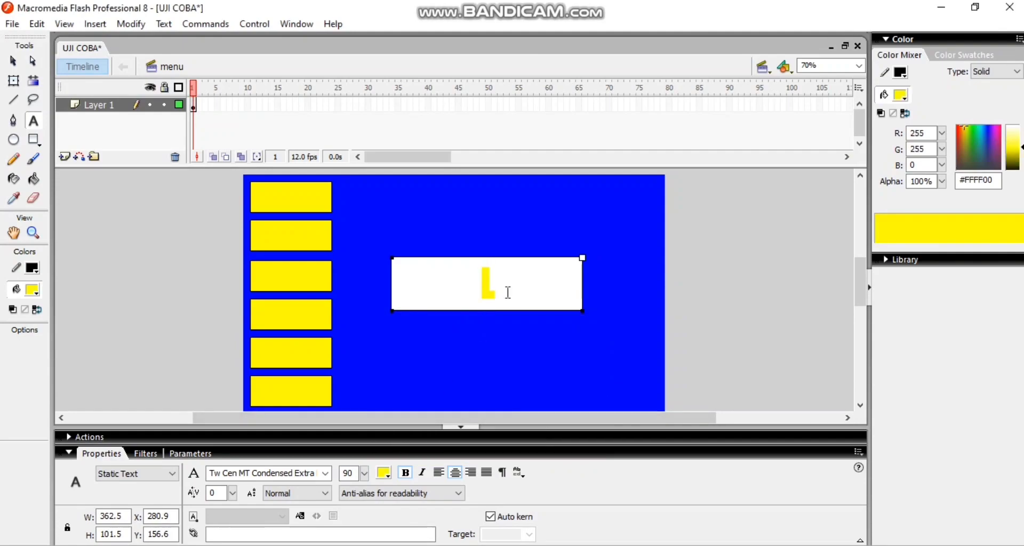
text(OGIKA)
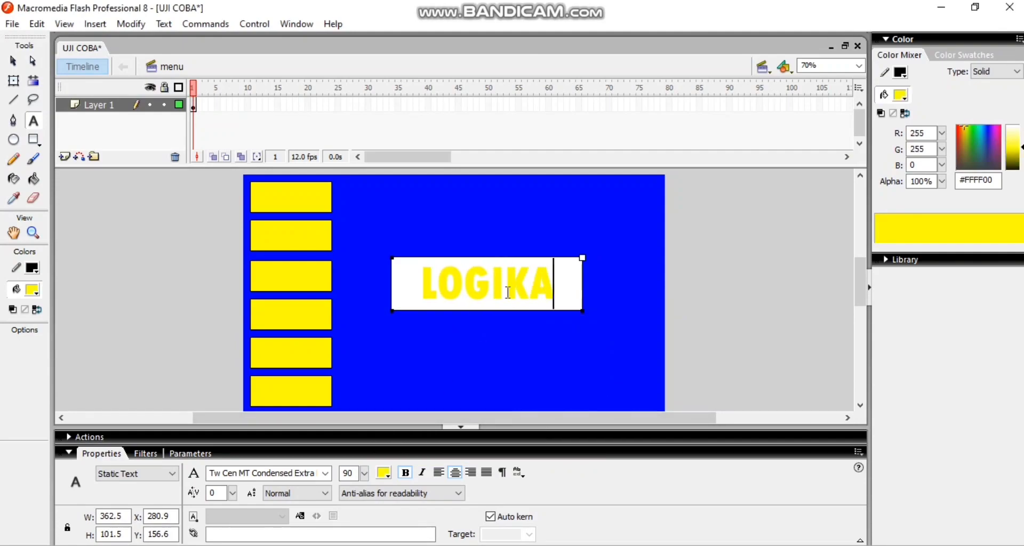
key(Return)
text(MA)
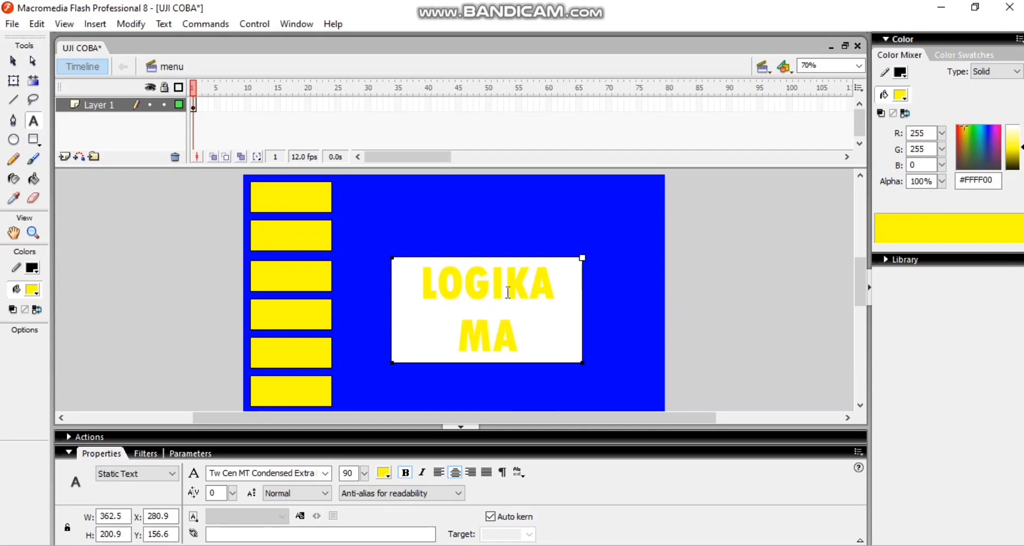
text(TEMATIKA)
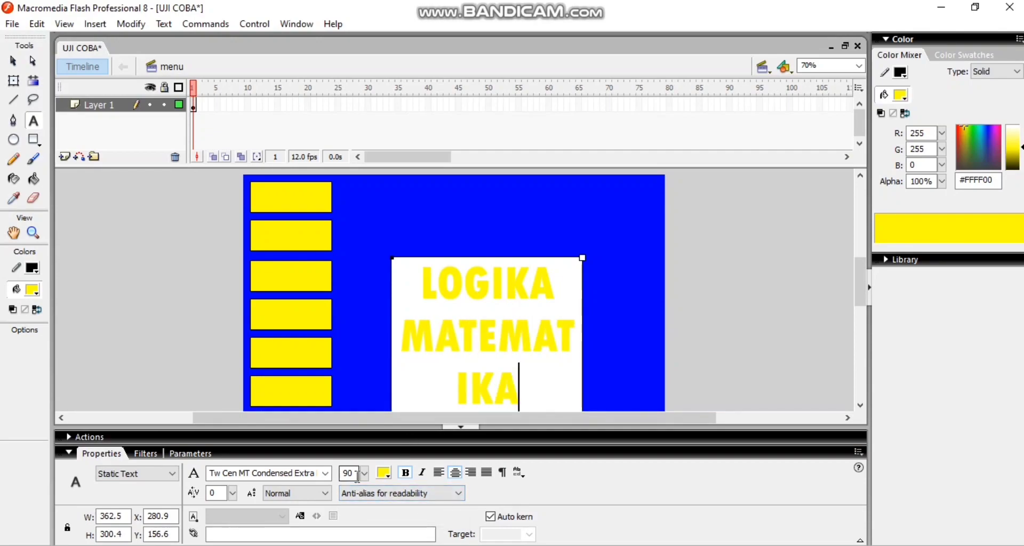
Step: Try to reduce the LOGIKA MATEMATIKA title's font size to 85 and then 80
key(BackSpace)
key(BackSpace)
text(85)
key(Return)
text(80)
click(754, 409)
click(549, 377)
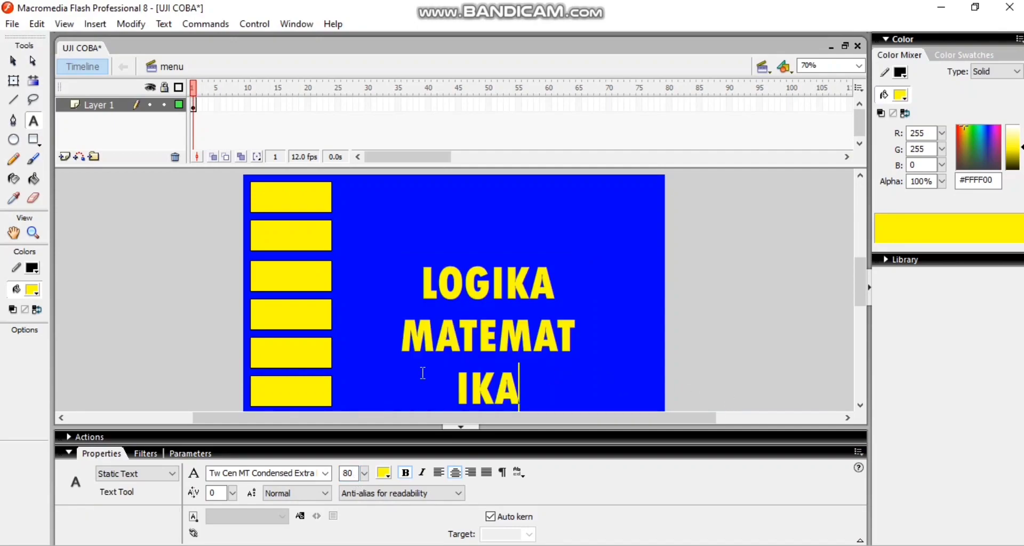
Step: Widen the title's text box on both sides so that MATEMATIKA fits on one line, and finish editing it
click(69, 453)
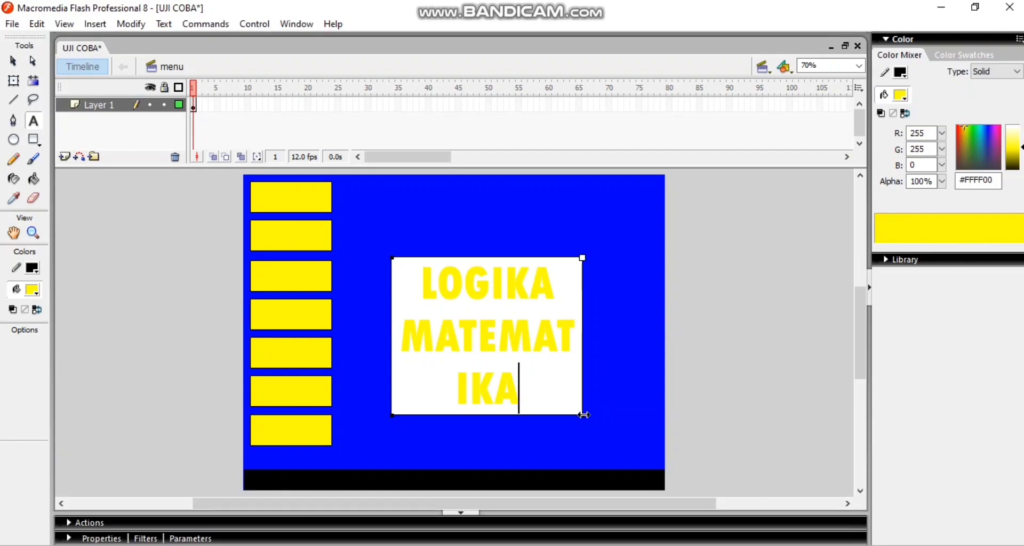
drag(586, 414, 632, 416)
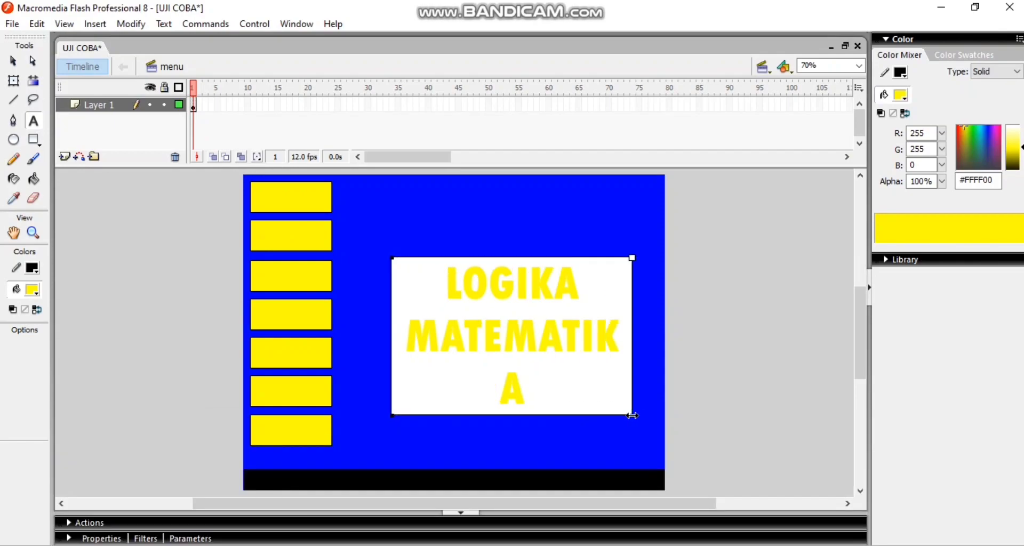
drag(392, 416, 365, 421)
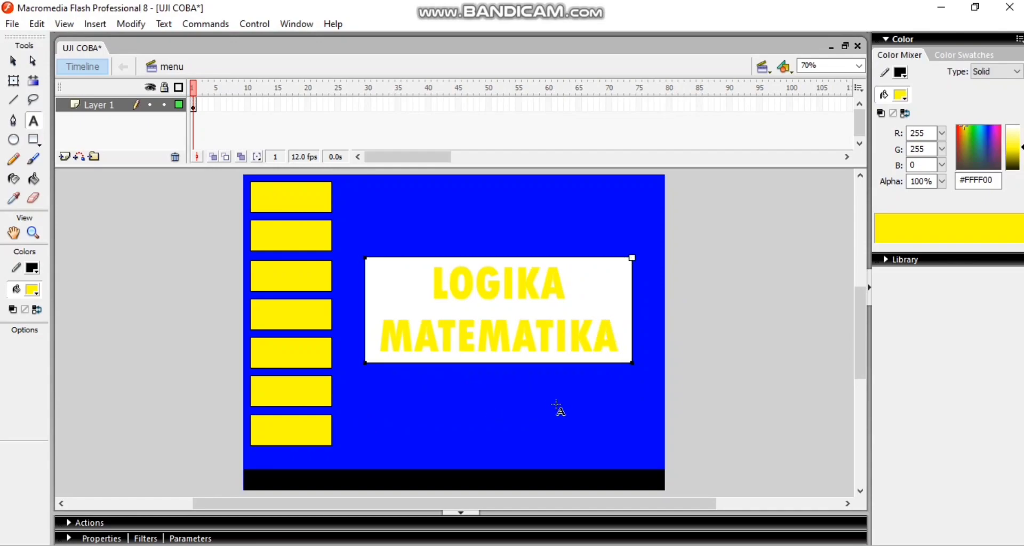
key(Escape)
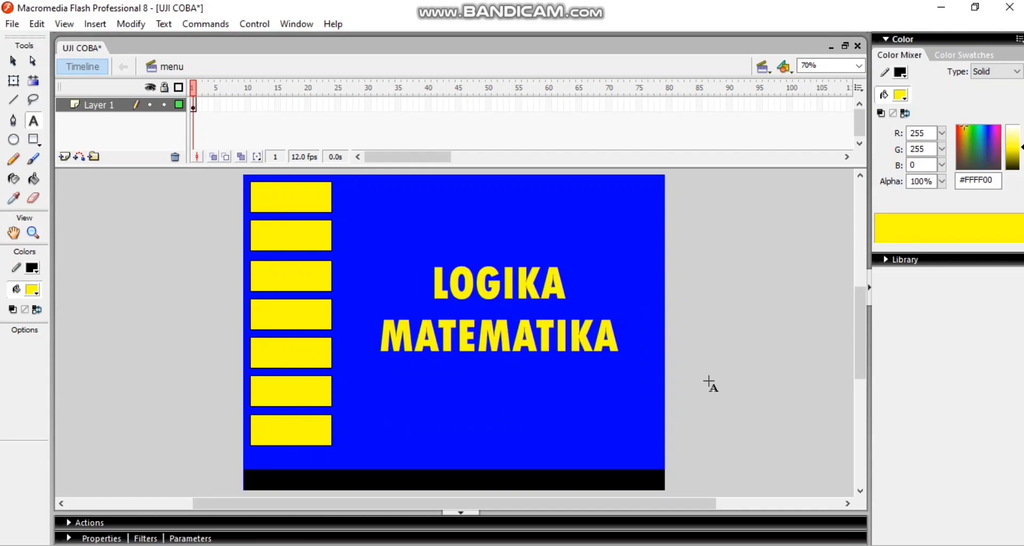
Step: Place the MENU label on the first yellow rectangle and copy it onto the rectangle below
drag(387, 204, 299, 200)
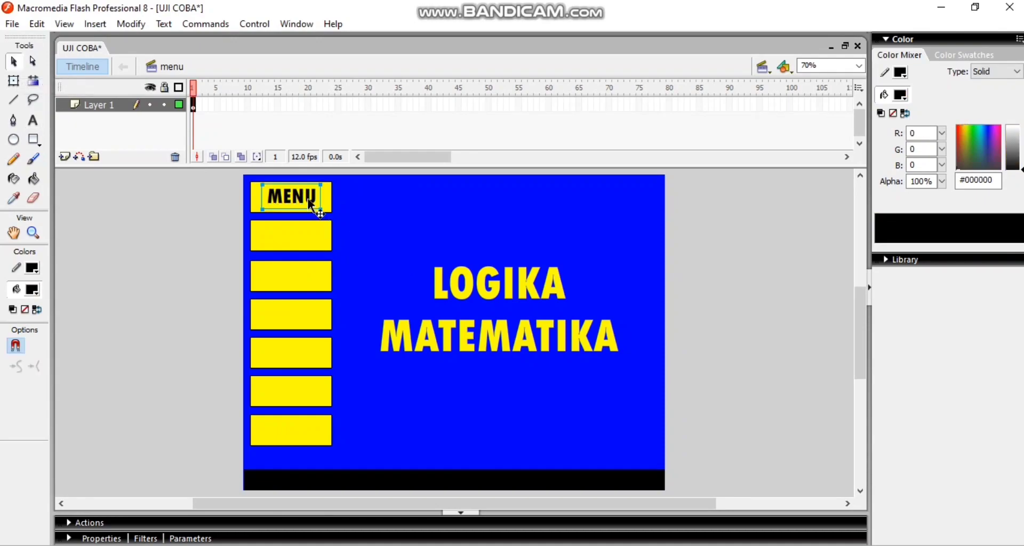
alt+drag(308, 199, 306, 235)
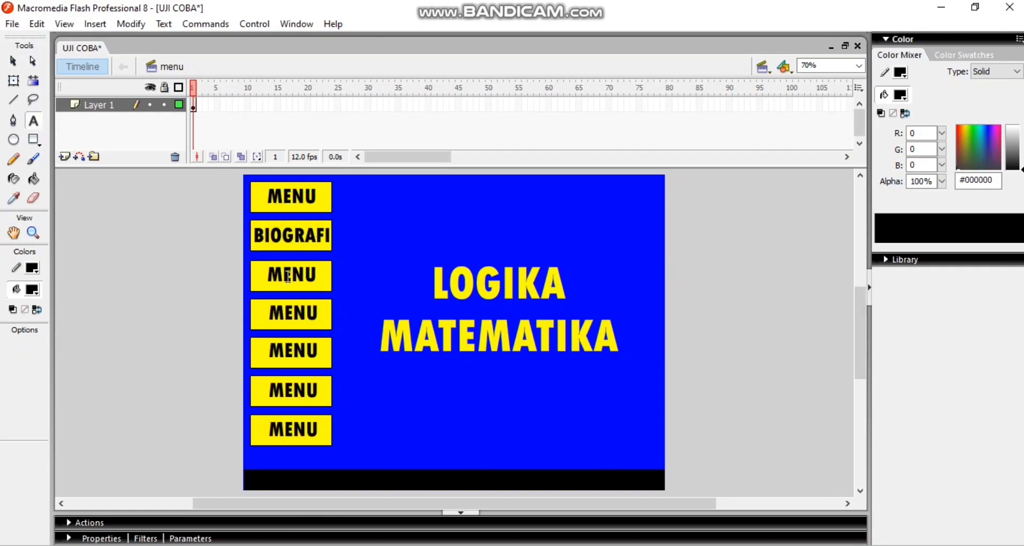
Step: Replace the MENU label on the third yellow rectangle with STANDAR KOMPETENSI
click(274, 275)
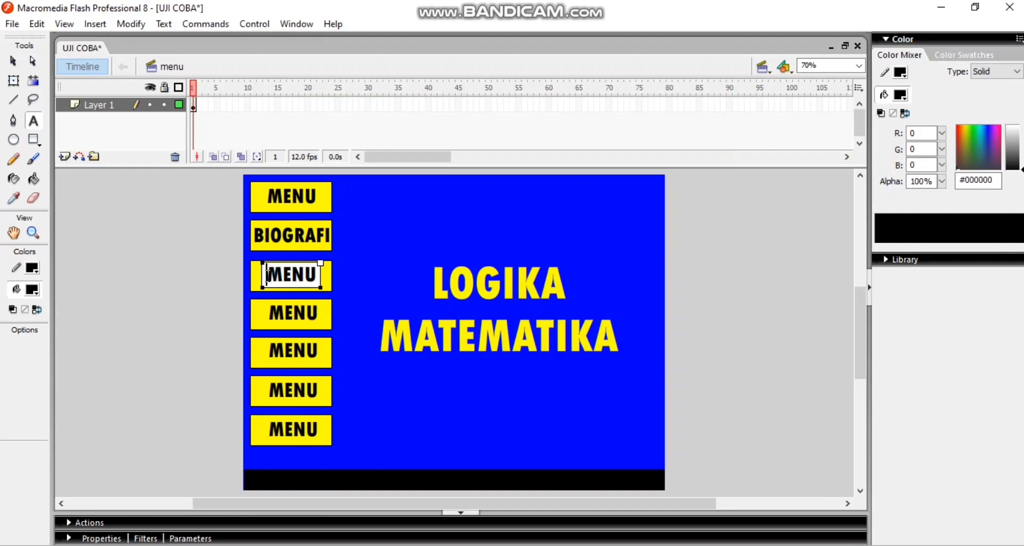
drag(267, 274, 314, 275)
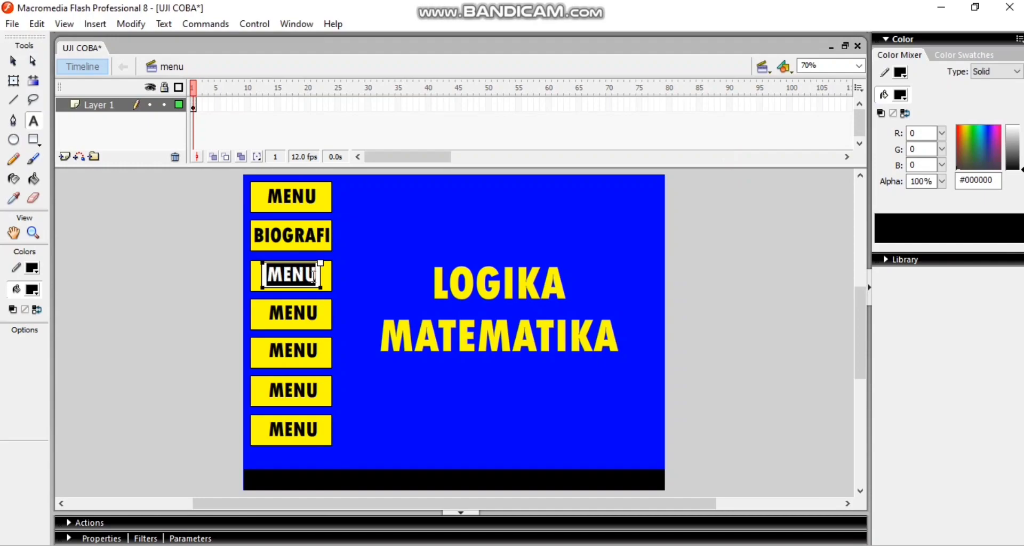
text(ST)
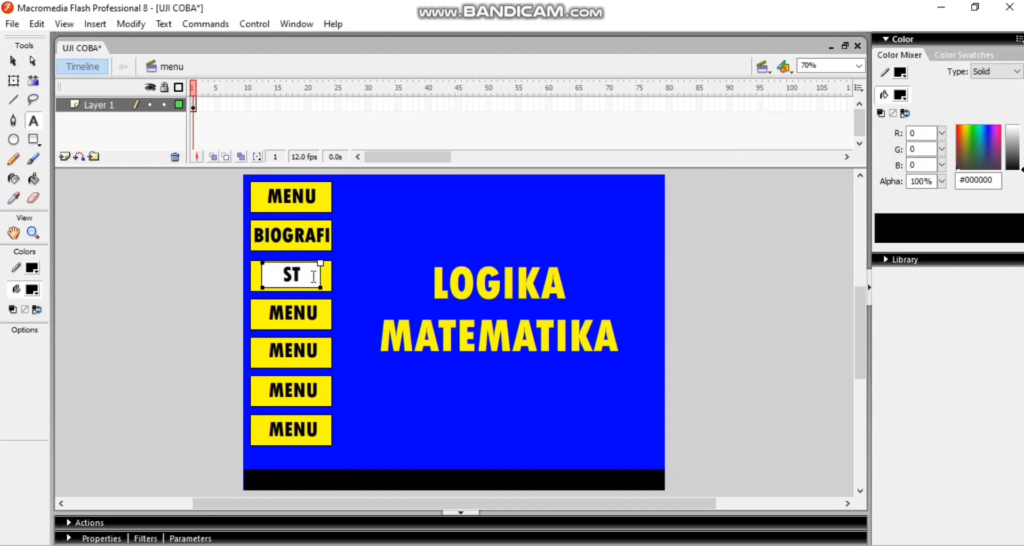
text(ANDA)
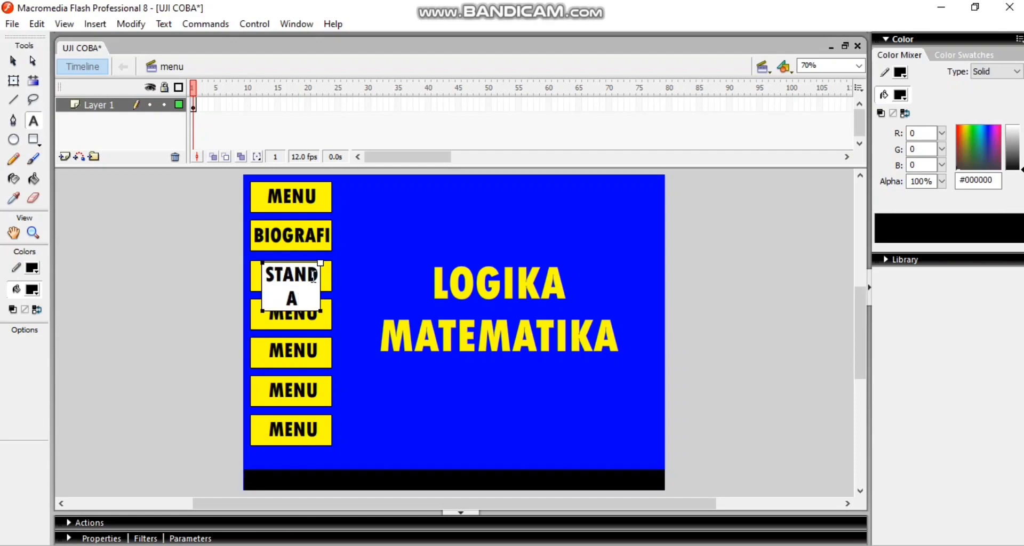
text(R KOMPETENSI)
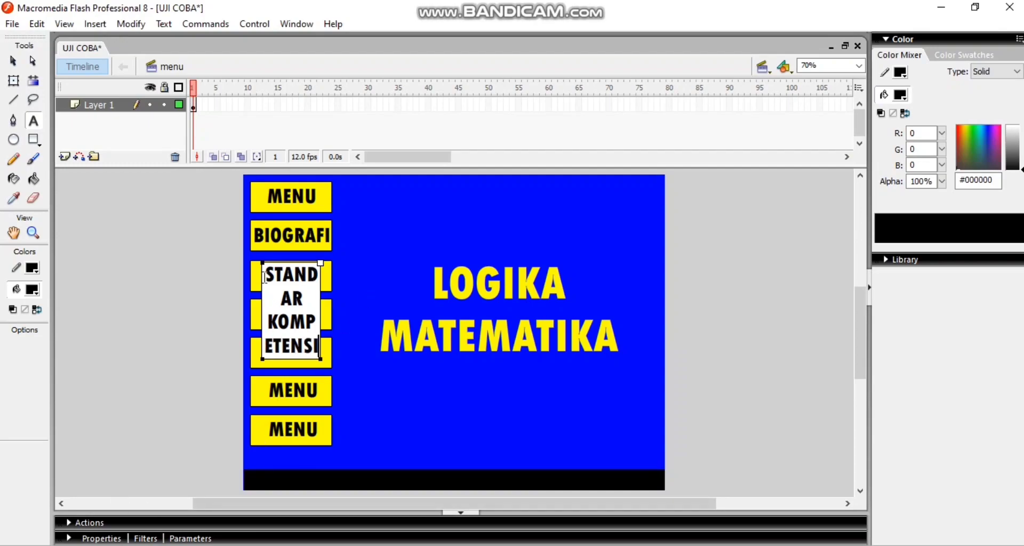
Step: Set the font size of the whole STANDAR KOMPETENSI label to 25
mouse_move(264, 275)
mouse_down()
mouse_move(315, 346)
mouse_move(268, 274)
mouse_up()
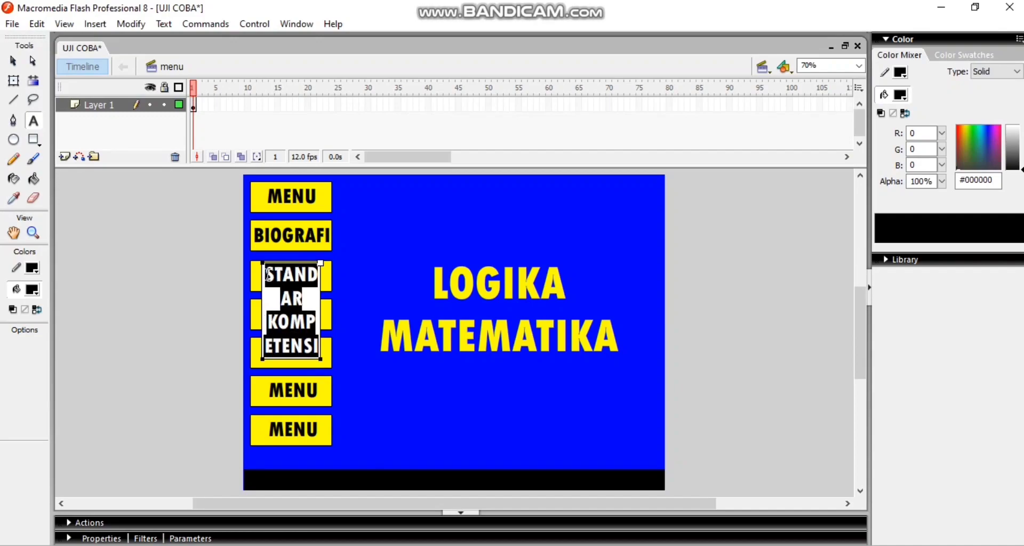
click(69, 538)
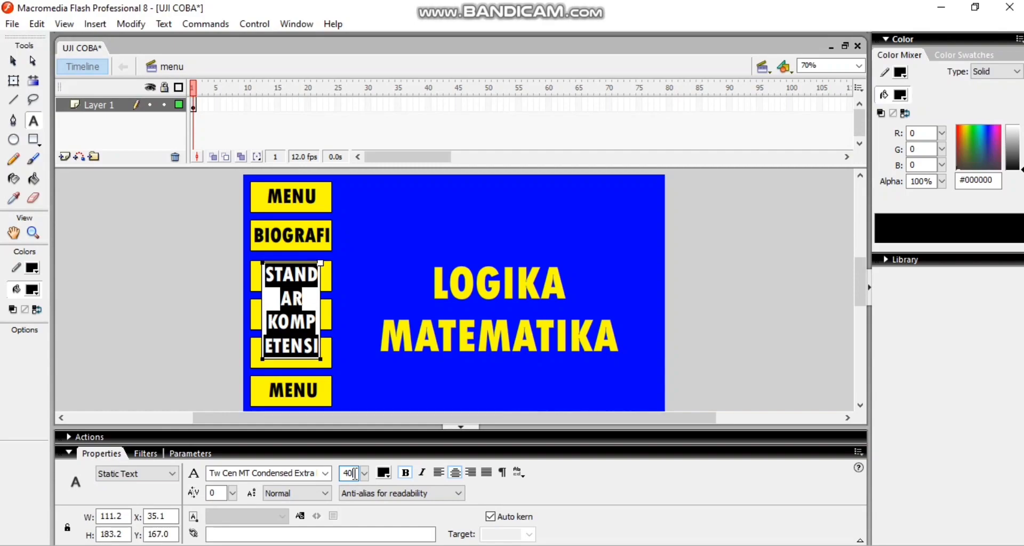
drag(351, 472, 340, 478)
text(25)
key(Return)
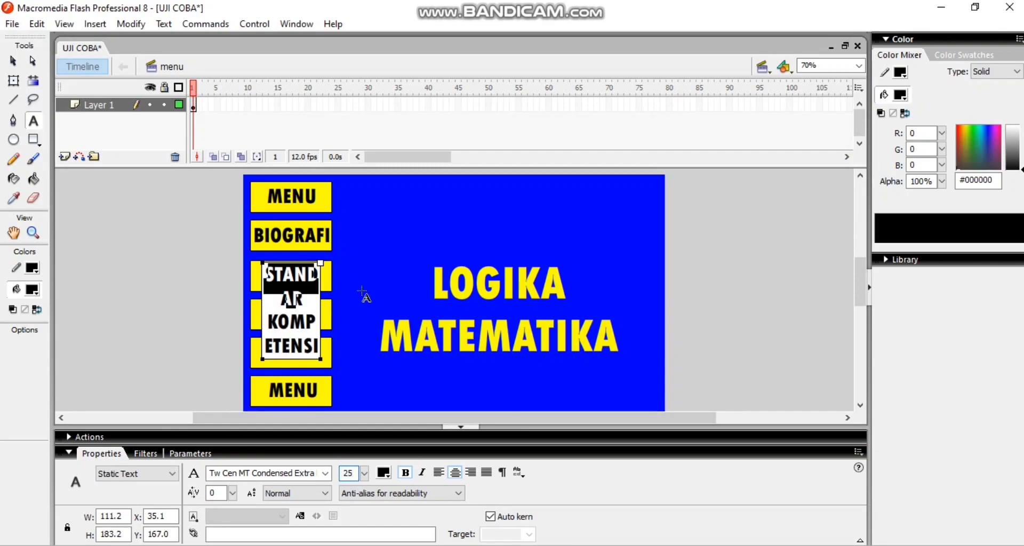
click(336, 341)
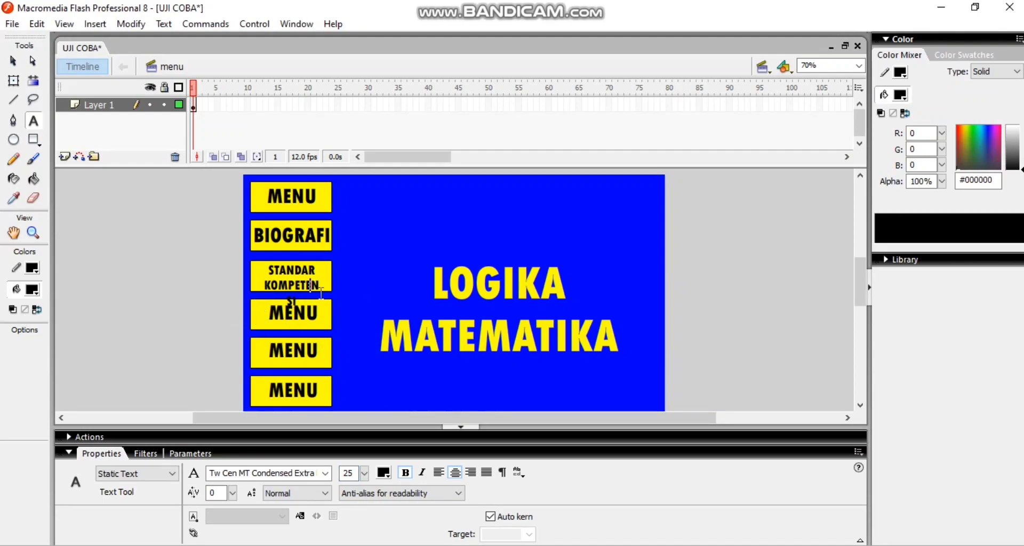
Step: Widen the STANDAR KOMPETENSI text box to about 136 px so it fits on two lines, and centre it on its rectangle
click(313, 286)
drag(326, 309, 336, 315)
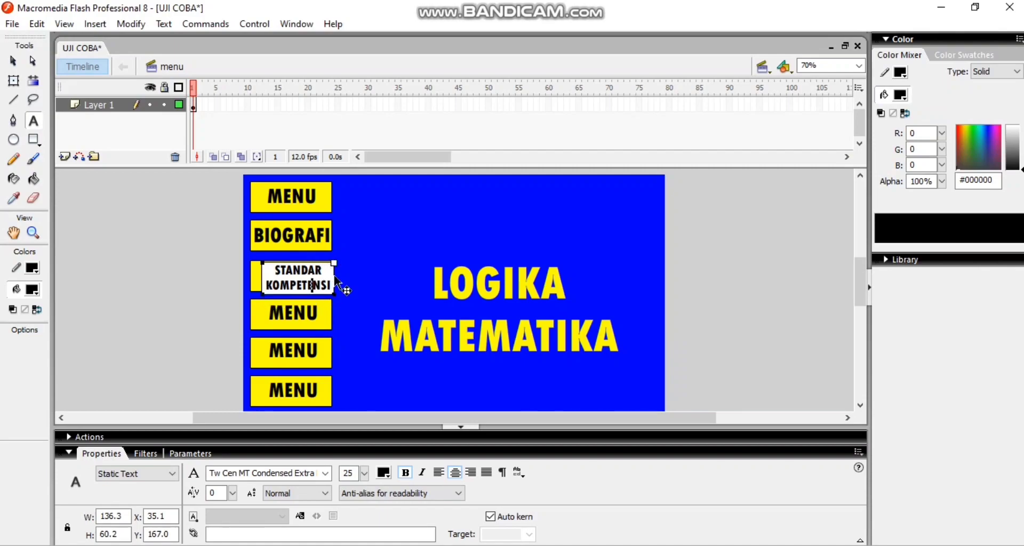
drag(336, 278, 329, 280)
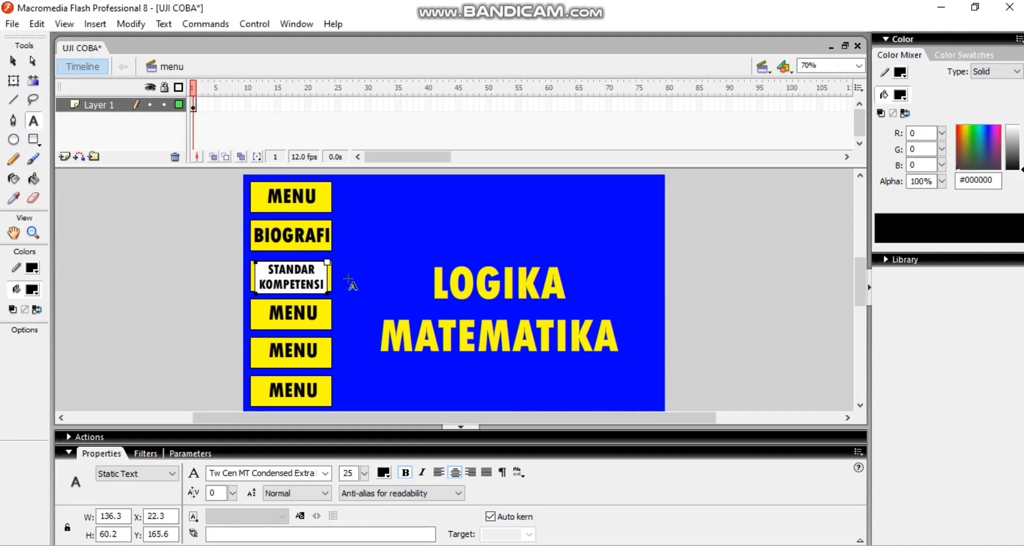
key(Escape)
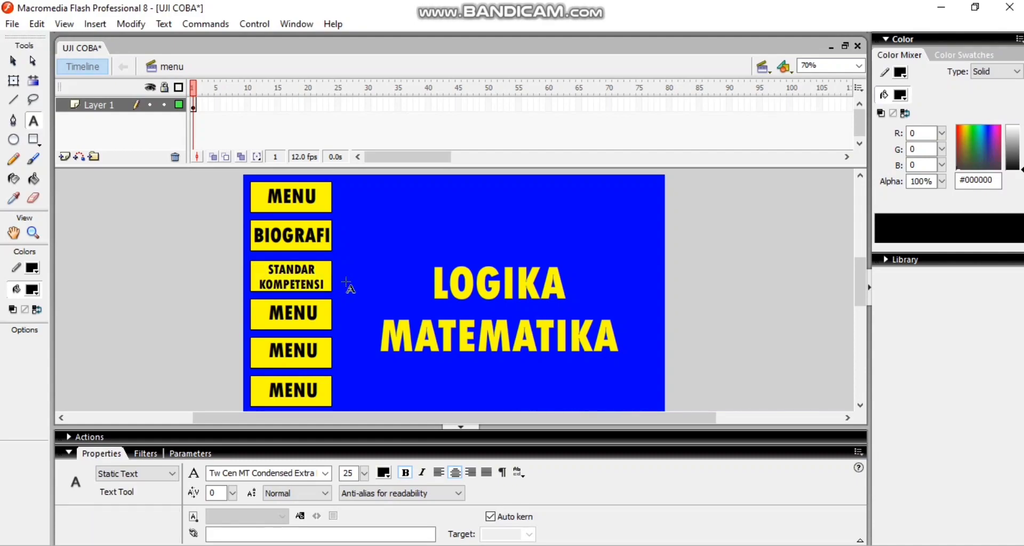
Step: Check the scene list for the next name and change the fourth rectangle's MENU label to PROFIL
drag(269, 312, 315, 313)
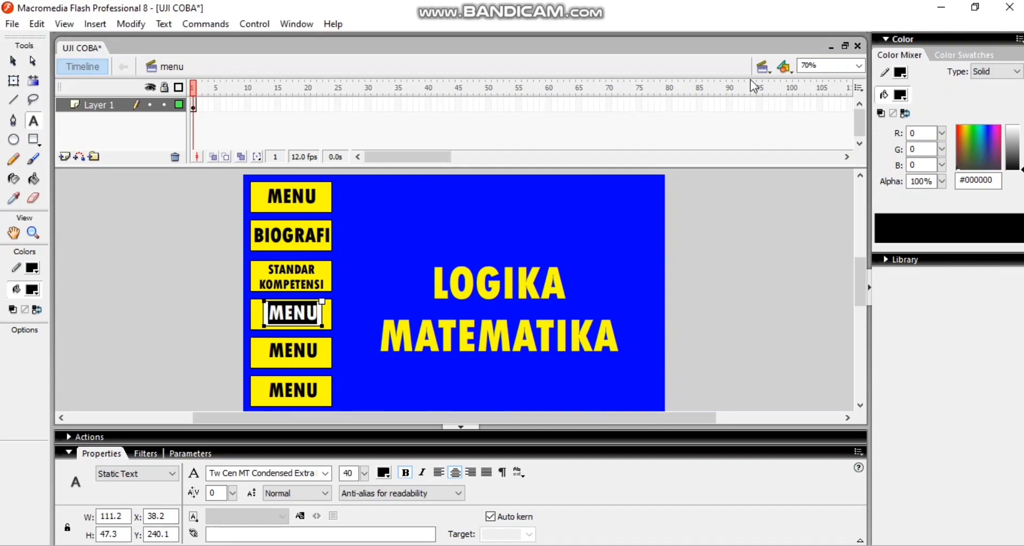
click(762, 67)
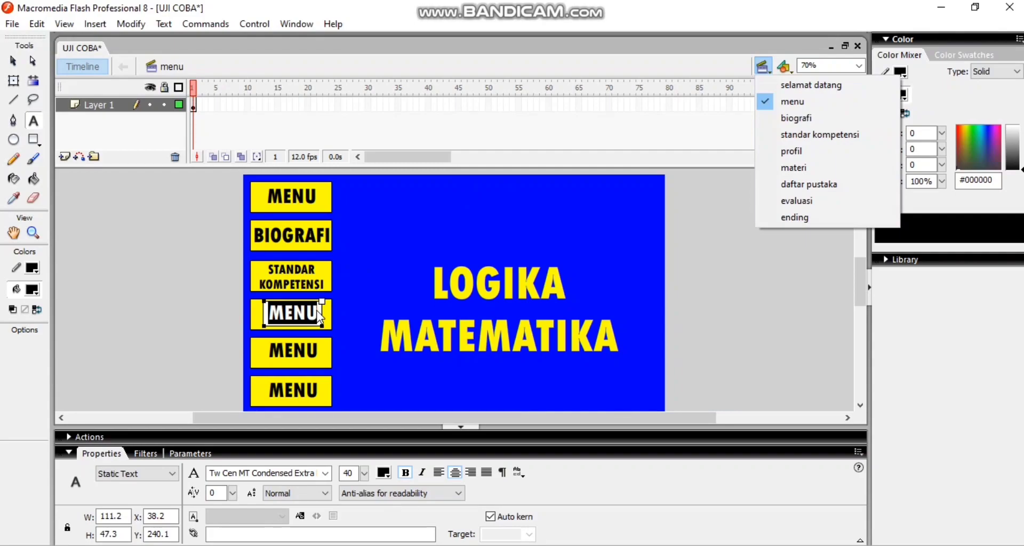
click(272, 319)
drag(270, 319, 319, 318)
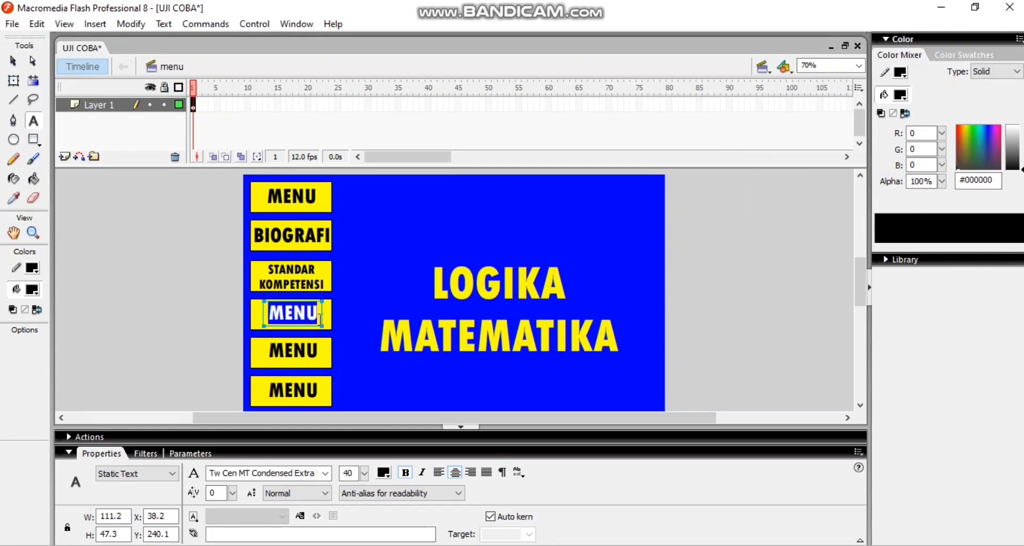
text(PRO)
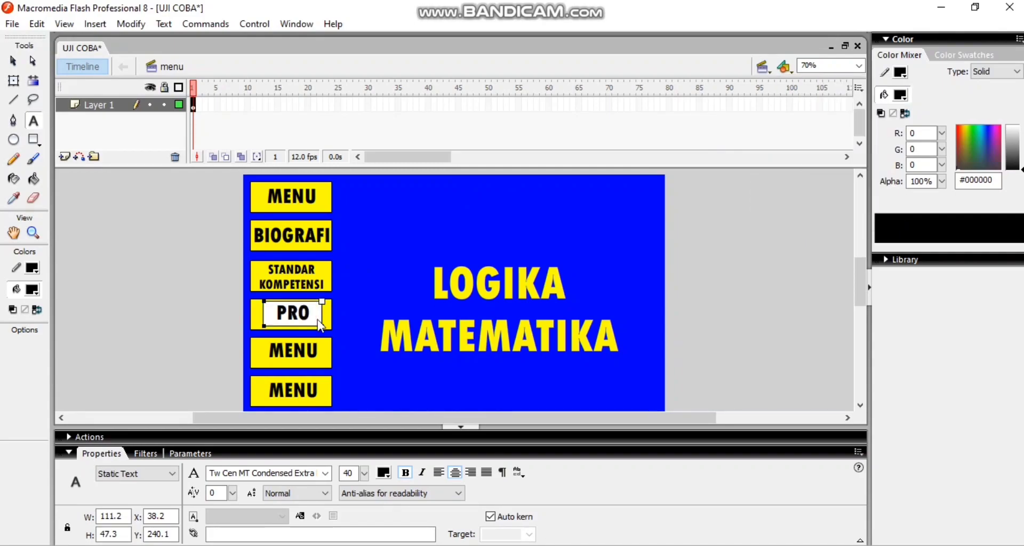
text(FIL)
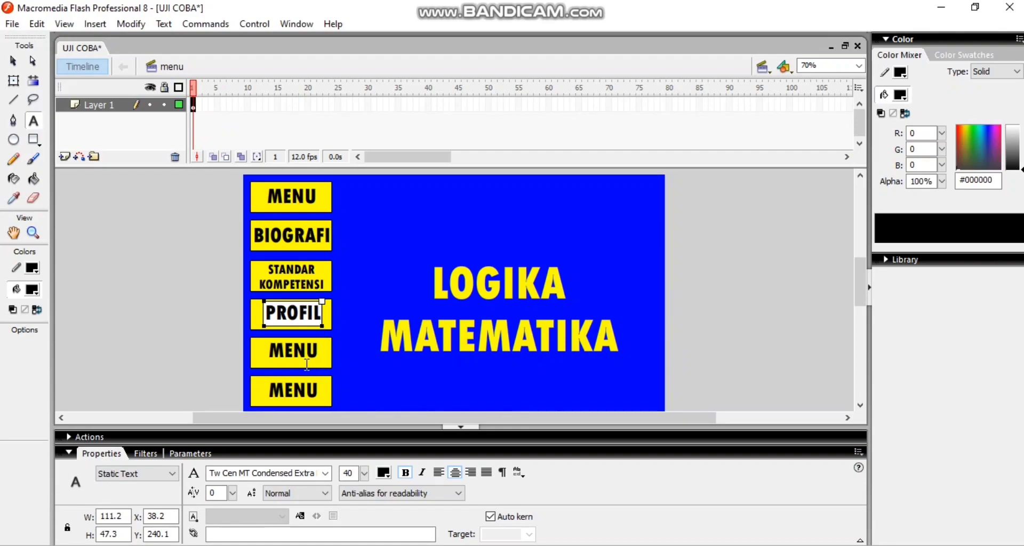
Step: Check the scene list again and replace the fifth rectangle's MENU label with MATERI
click(283, 355)
drag(271, 351, 315, 356)
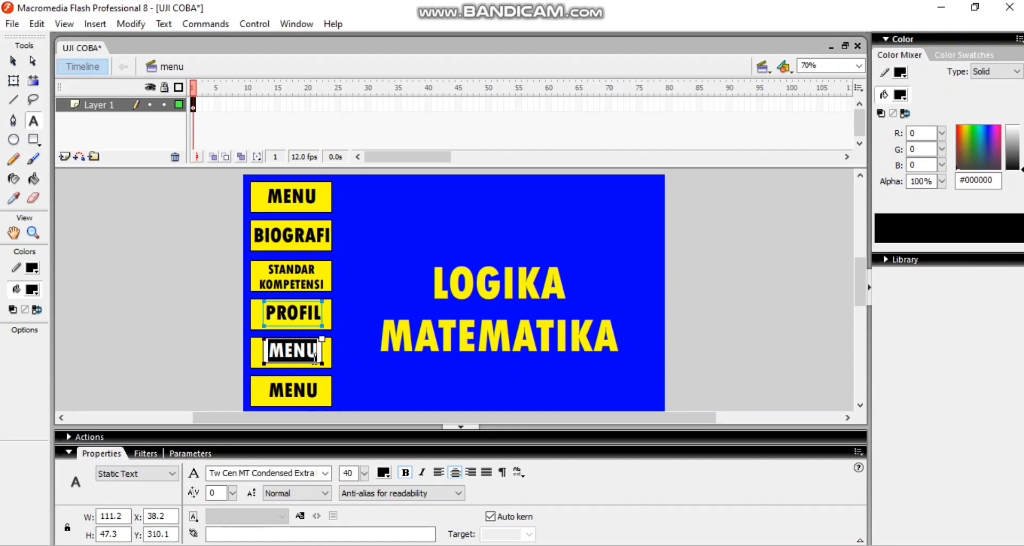
click(762, 66)
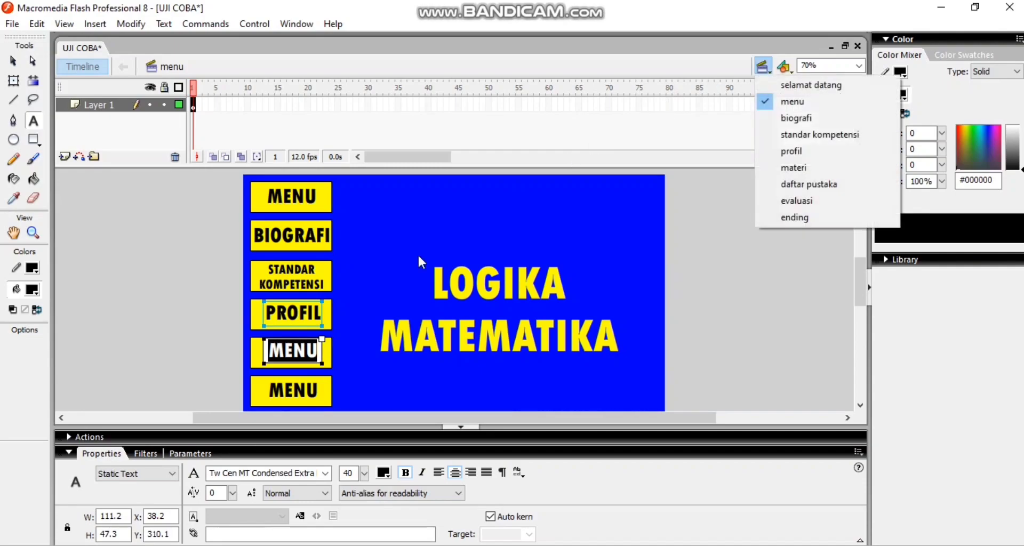
click(304, 348)
click(306, 346)
drag(318, 351, 272, 355)
text(MATERI)
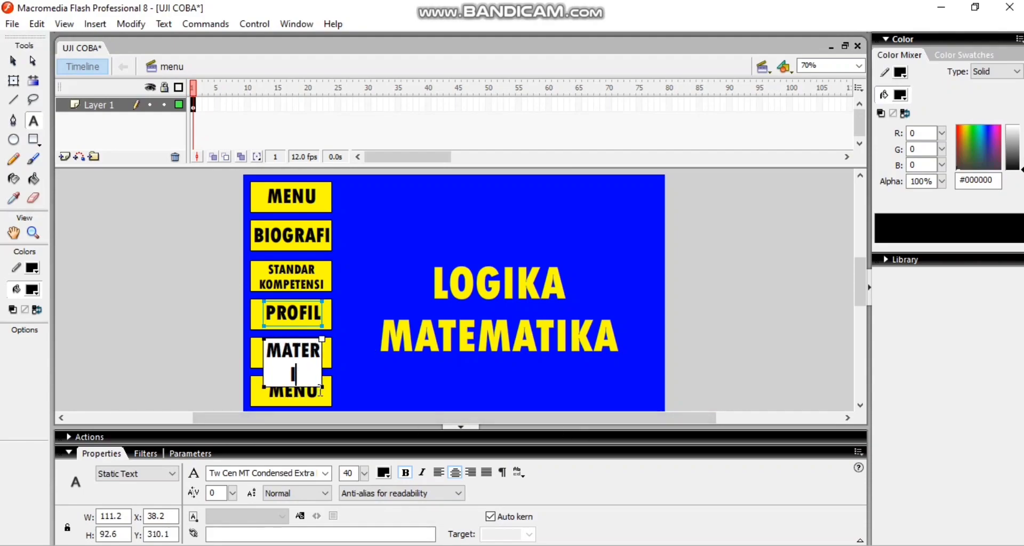
Step: Widen the MATERI text box to about 128 px so the word fits on one line, and centre it on its rectangle
drag(322, 387, 331, 386)
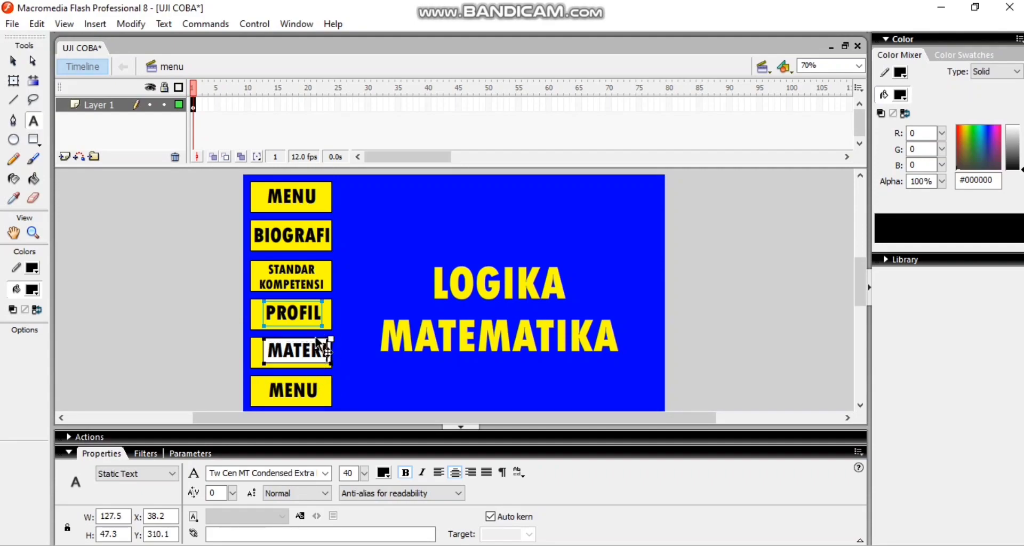
drag(317, 338, 312, 339)
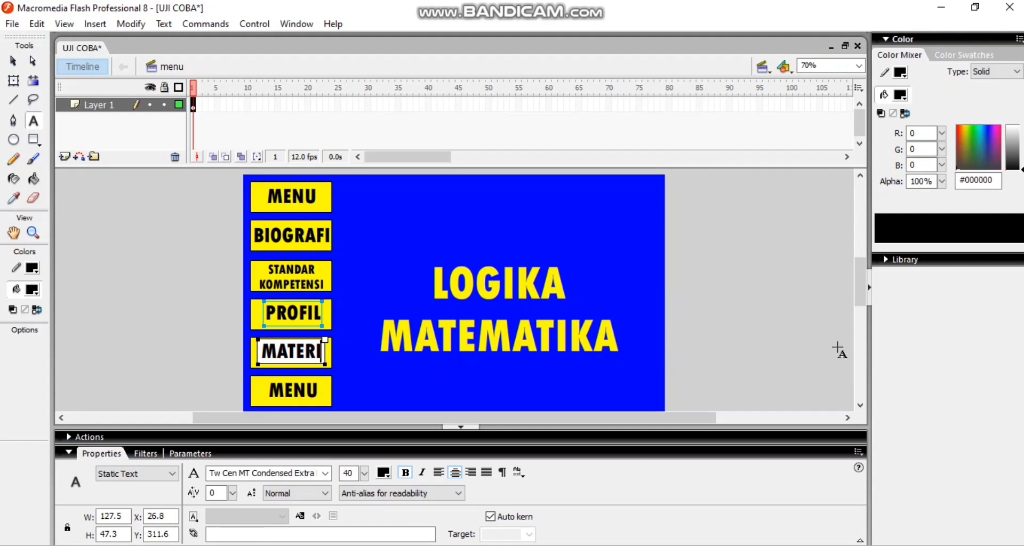
click(68, 453)
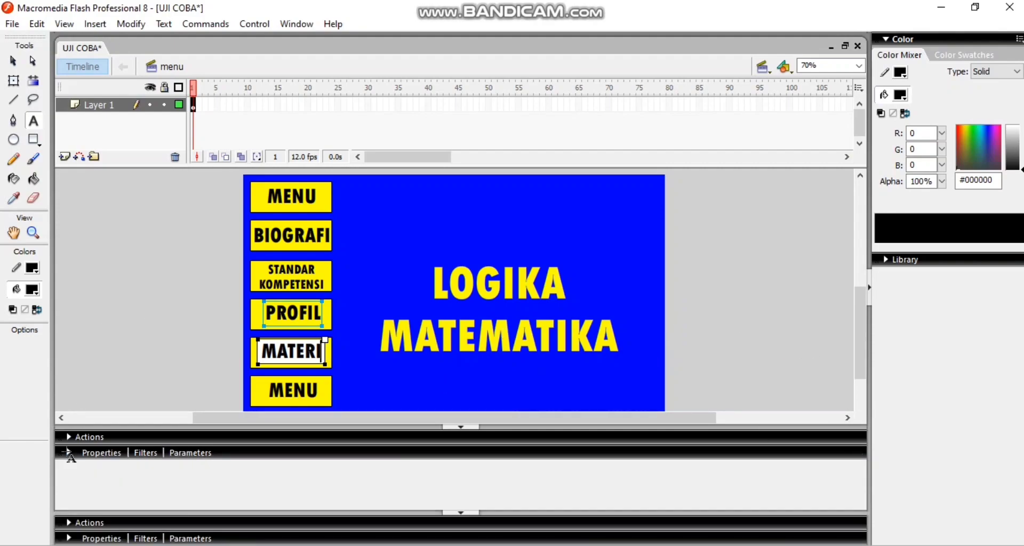
Step: Replace the MENU label on the sixth yellow rectangle with DAFTAR PUSTAKA
drag(268, 389, 320, 392)
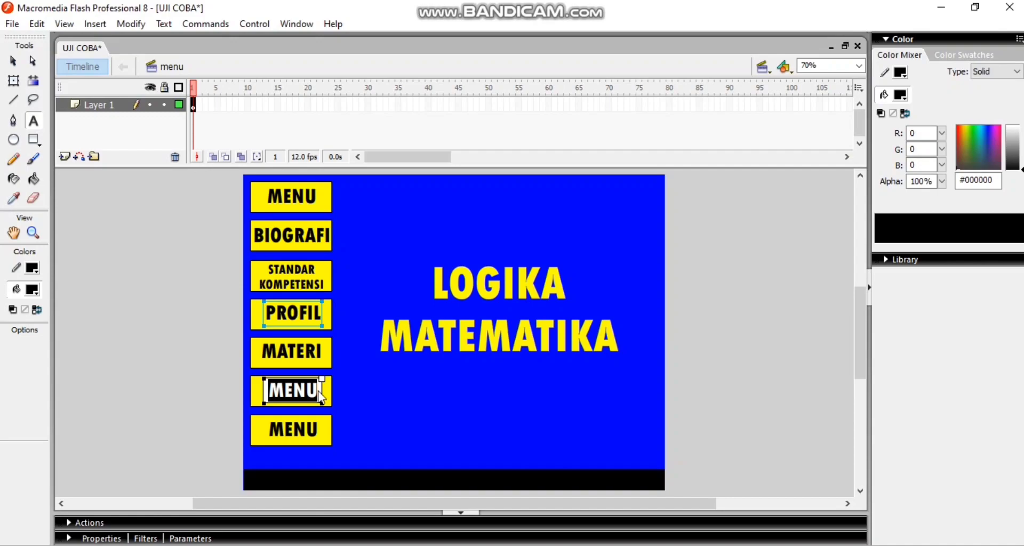
text(DAFTA)
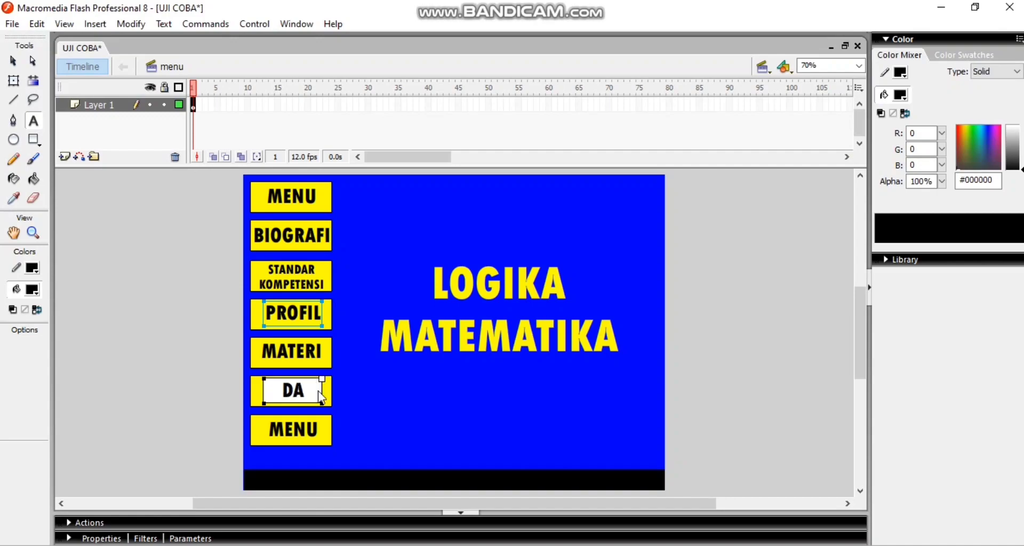
text(PUSTAKA)
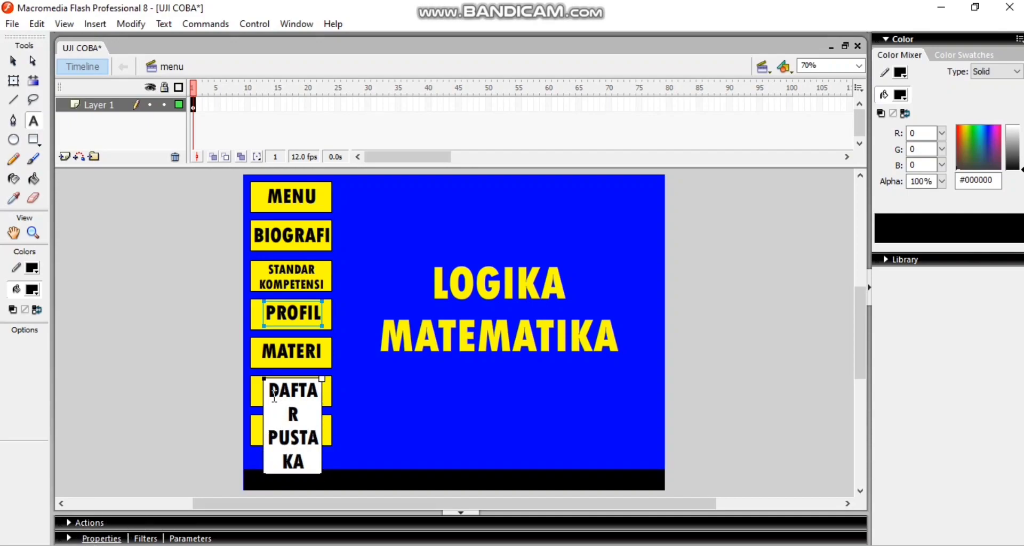
Step: Set the DAFTAR PUSTAKA label's font size to 25 and shift it slightly upward to fit inside its rectangle
mouse_move(274, 394)
mouse_down()
mouse_move(303, 482)
mouse_move(308, 467)
mouse_move(264, 385)
mouse_up()
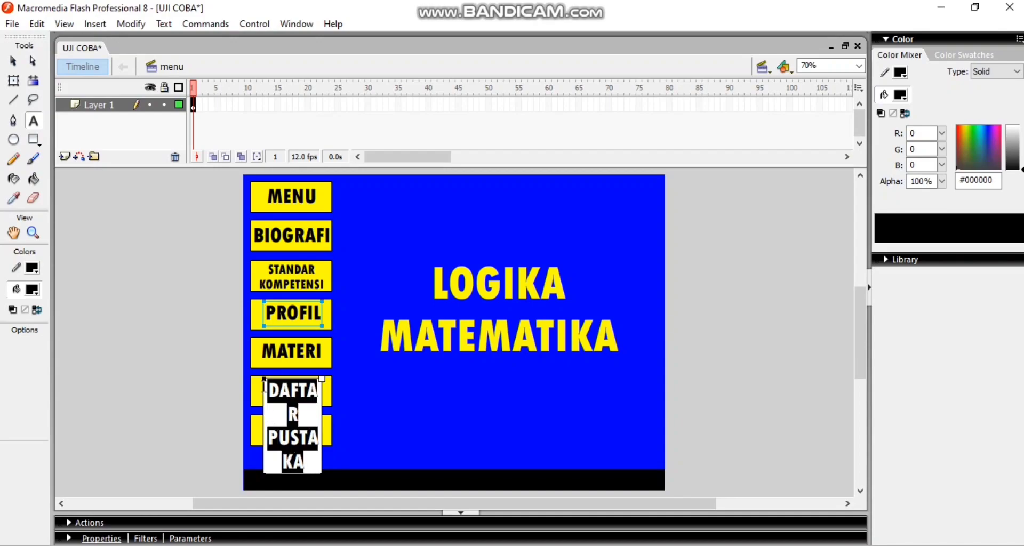
click(69, 538)
click(358, 473)
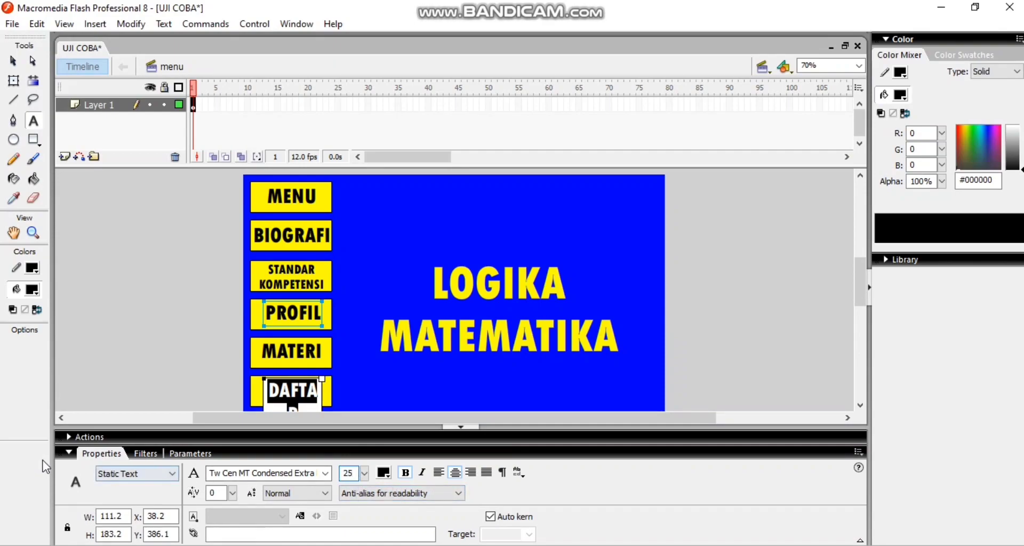
key(ctrl+F3)
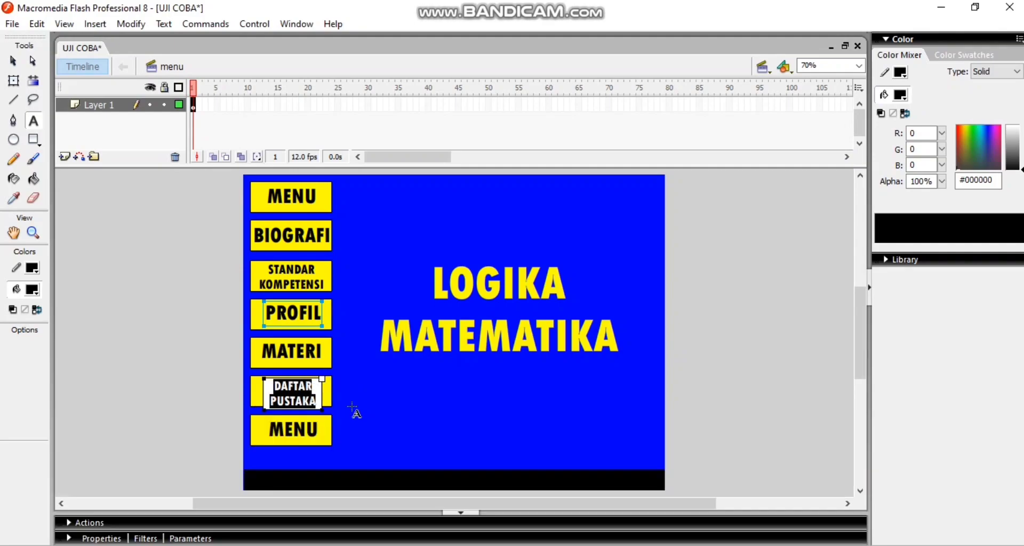
click(318, 379)
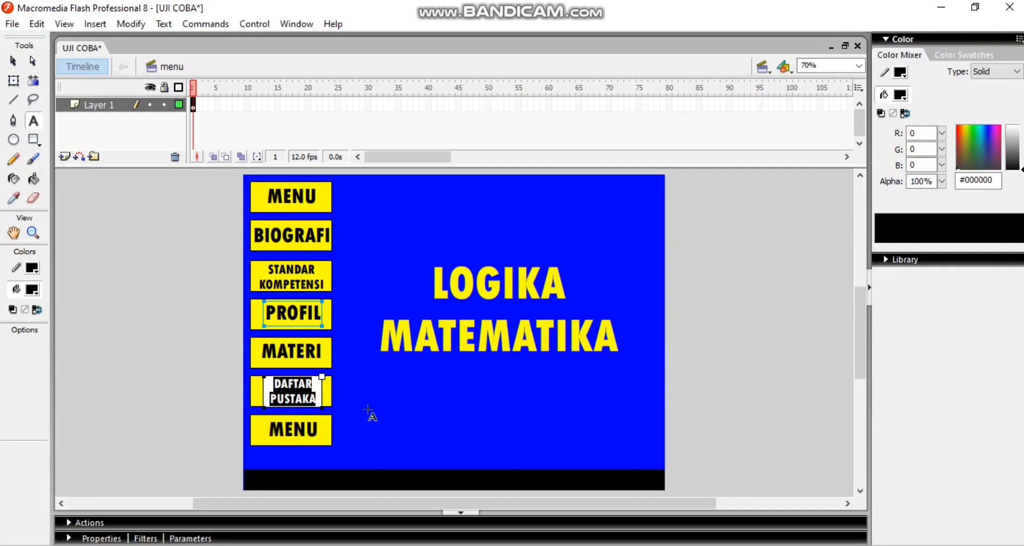
click(371, 414)
Step: Replace the MENU label on the seventh yellow rectangle with EVALUASI and widen its text box so the word fits on one line
drag(271, 428, 328, 436)
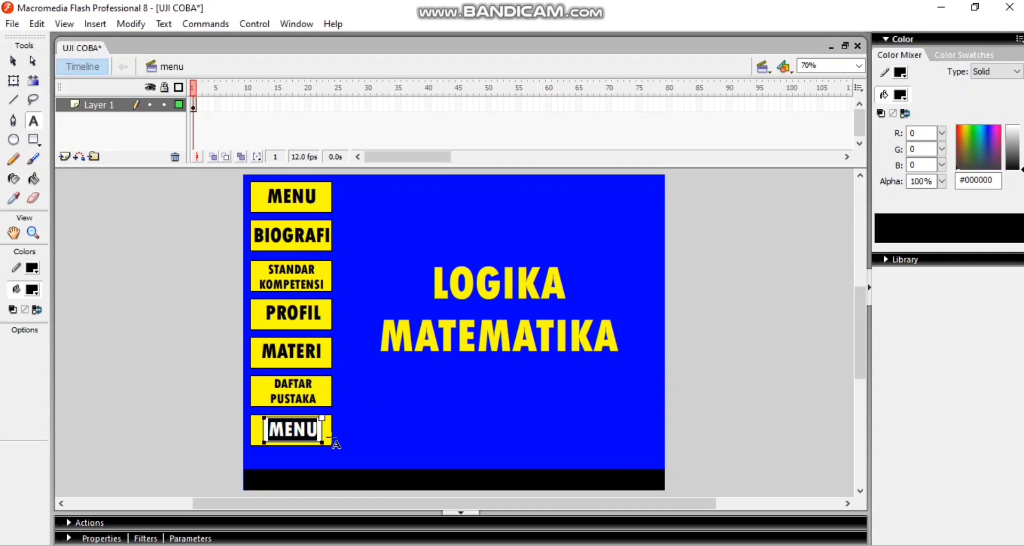
text(EVAL)
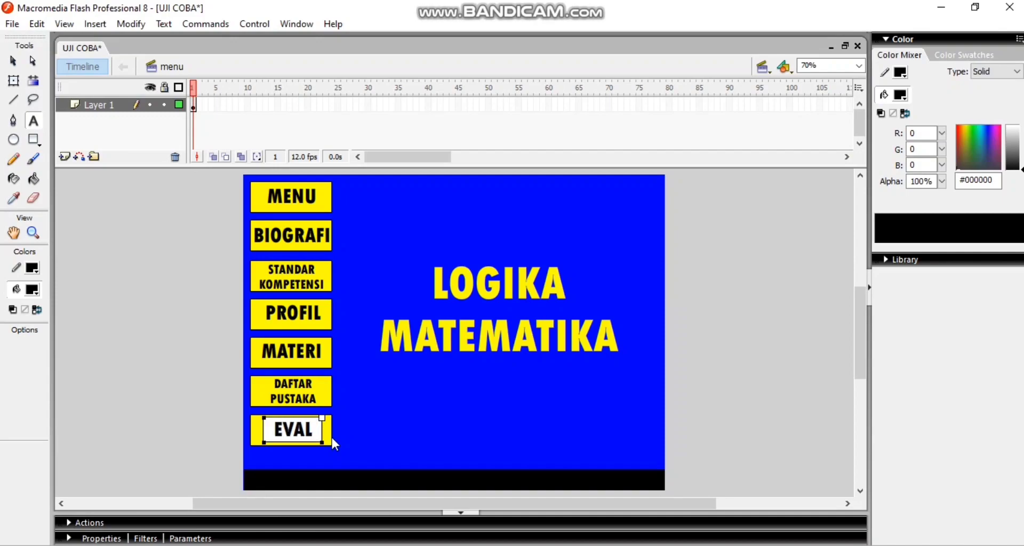
text(UASI)
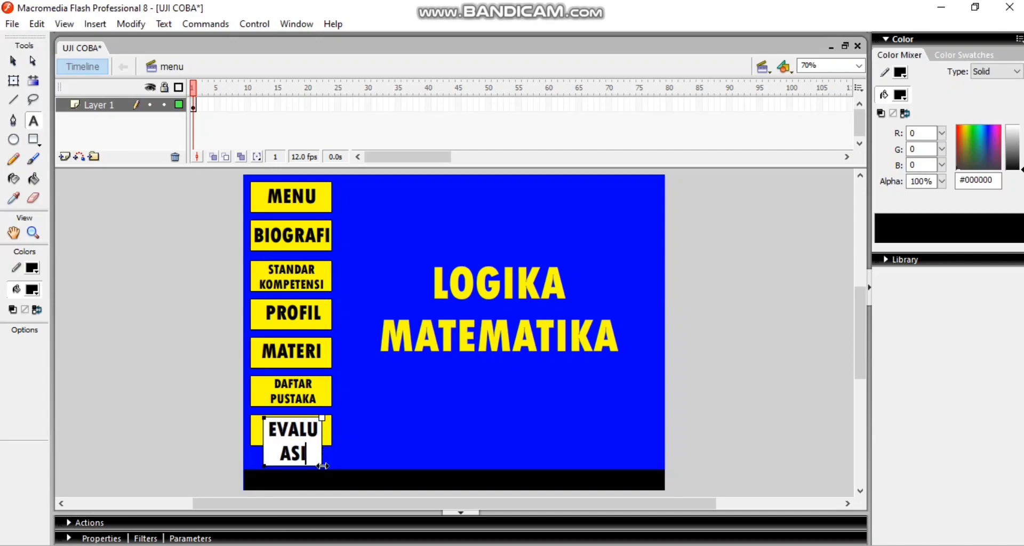
drag(322, 465, 363, 468)
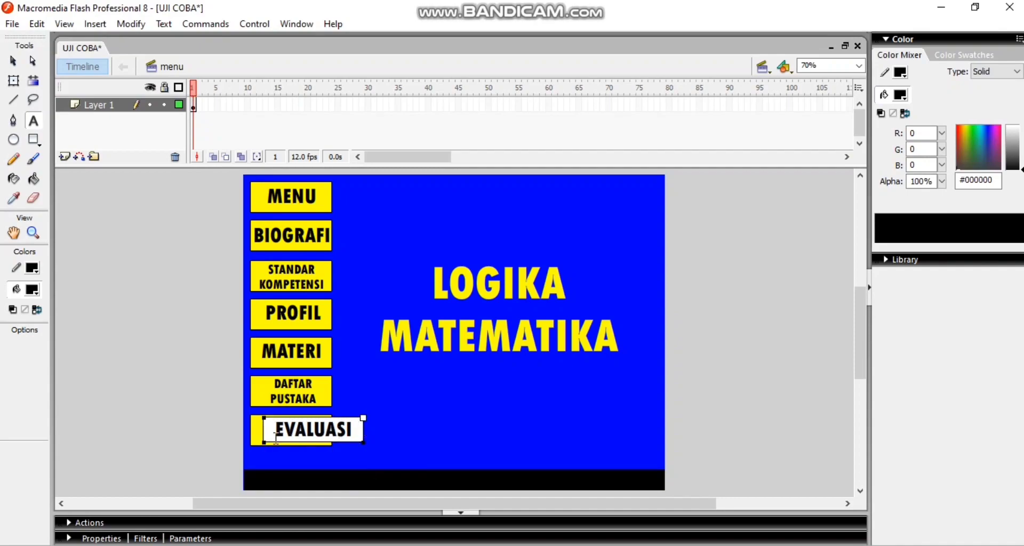
Step: Reduce the EVALUASI label's font size and centre the label on its rectangle
drag(275, 431, 365, 429)
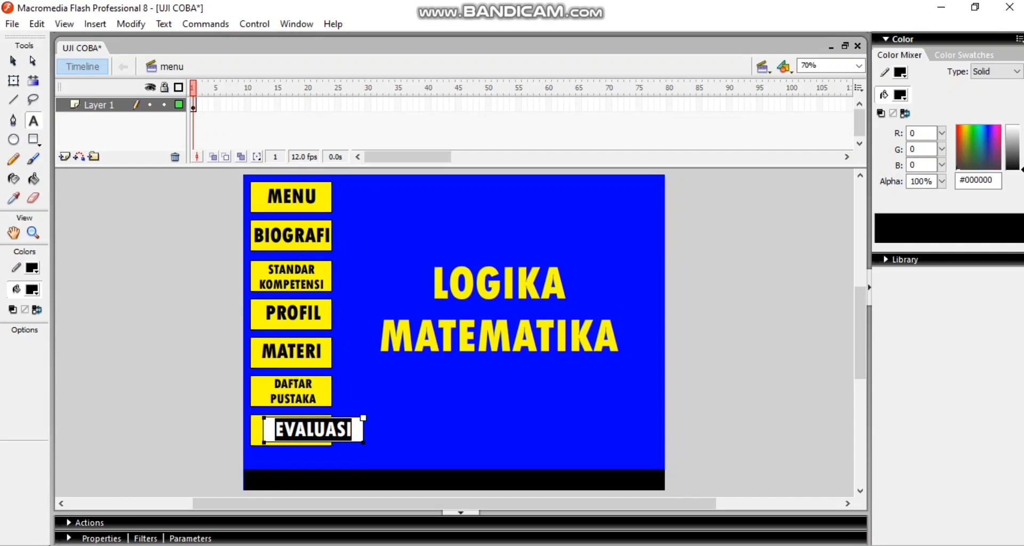
click(68, 538)
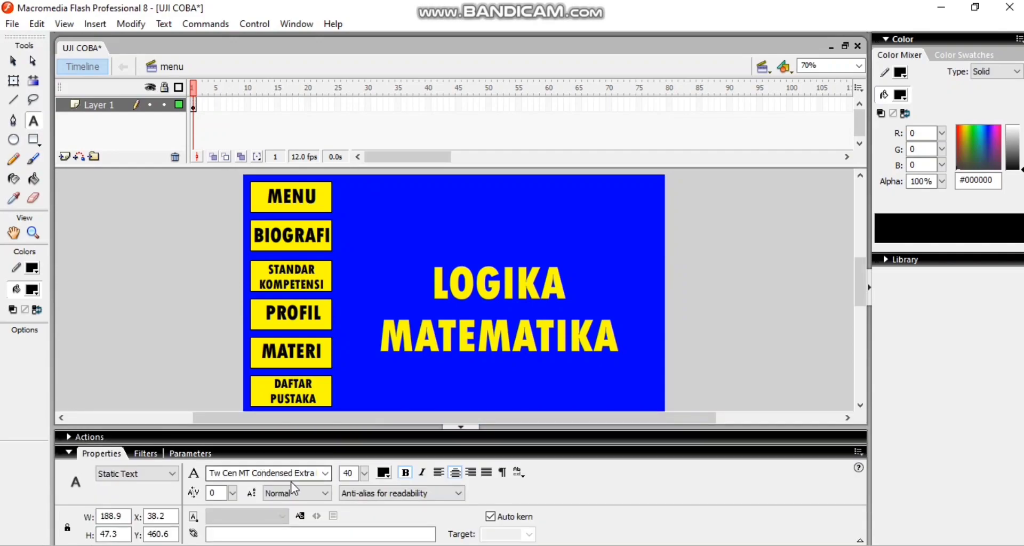
click(347, 472)
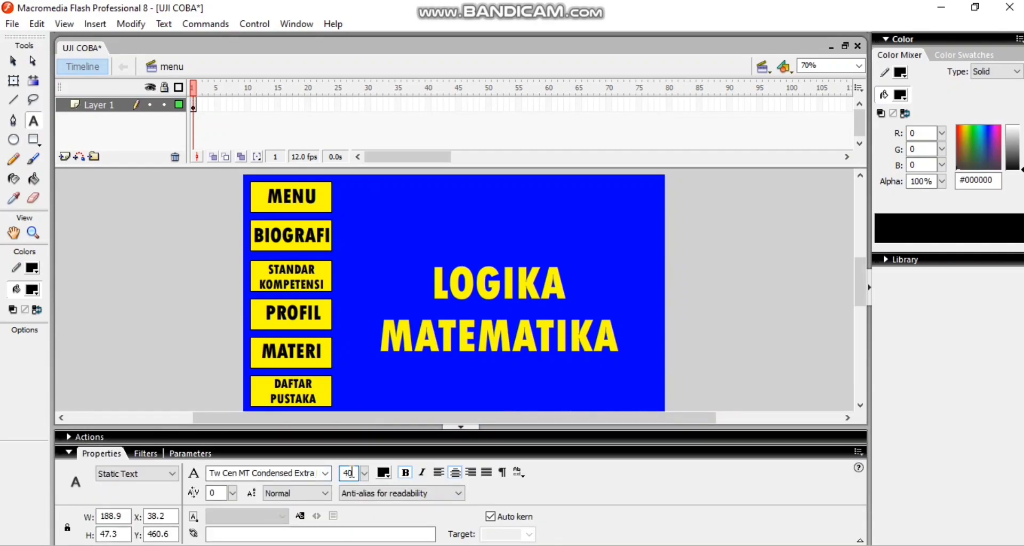
key(BackSpace)
key(BackSpace)
text(3)
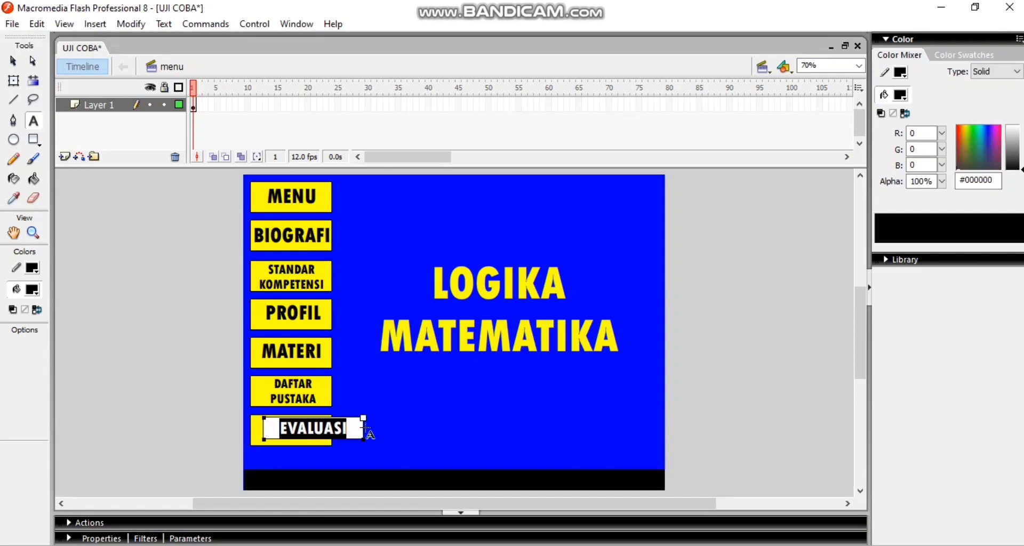
drag(352, 418, 333, 417)
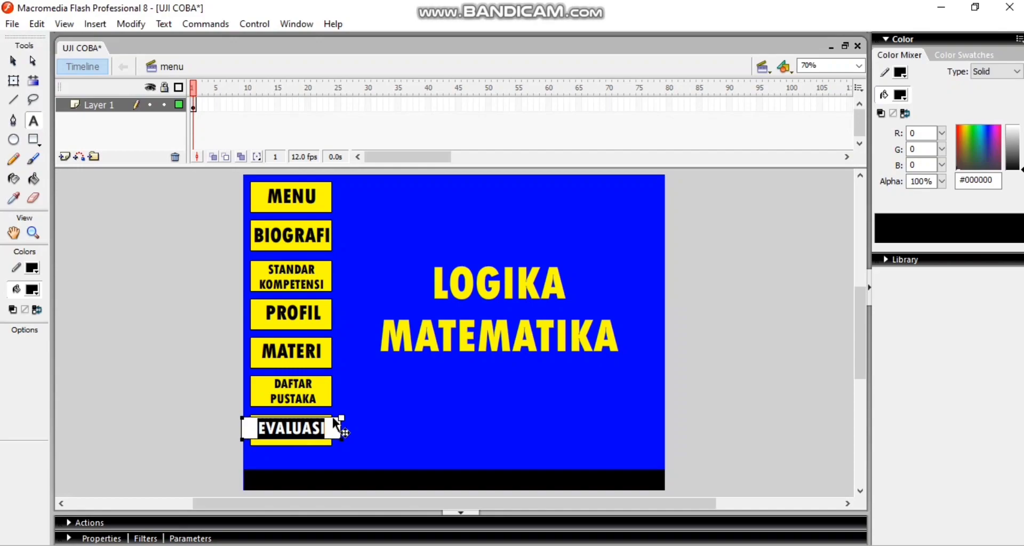
click(401, 432)
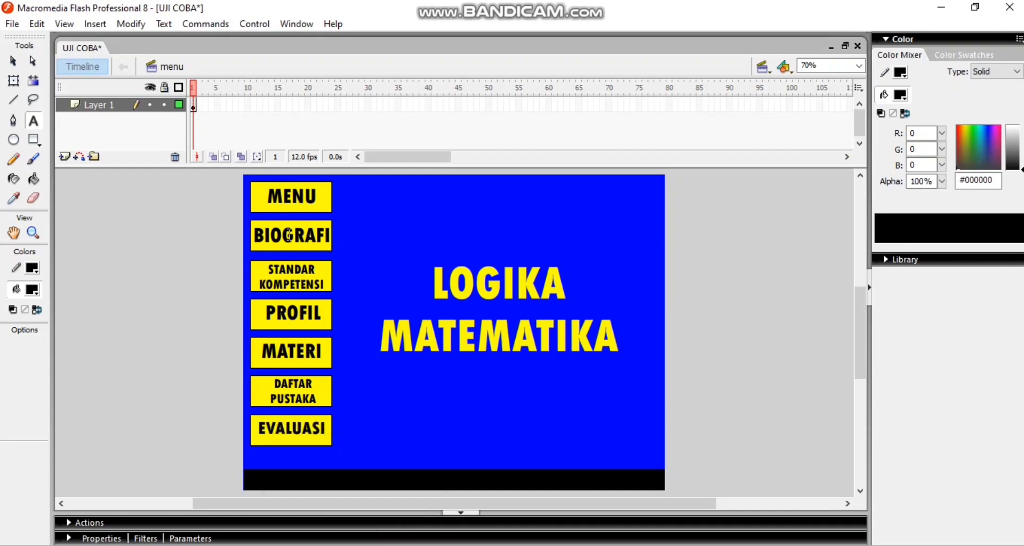
Step: Convert the MENU label on the first rectangle into a button symbol, keeping the default name
click(281, 196)
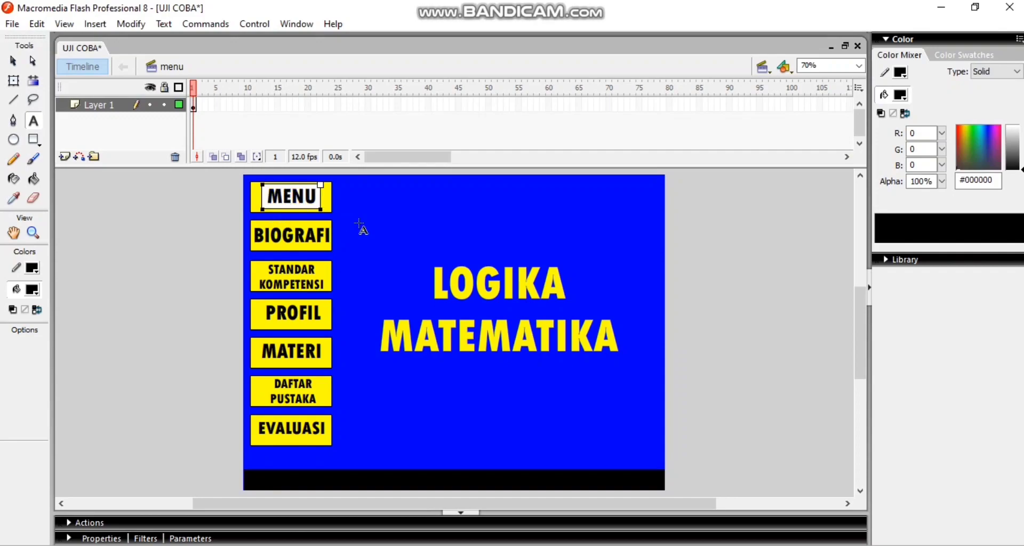
click(359, 223)
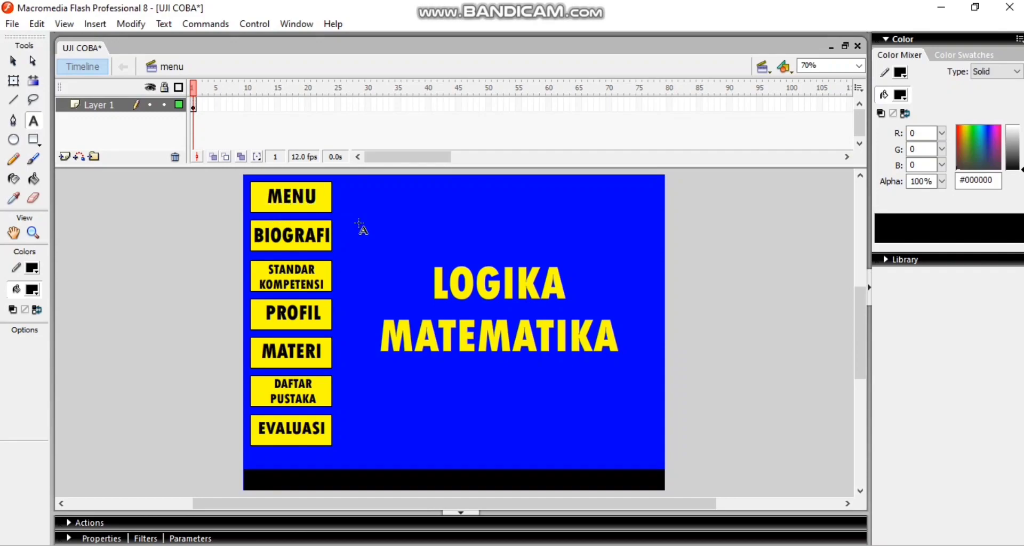
click(299, 197)
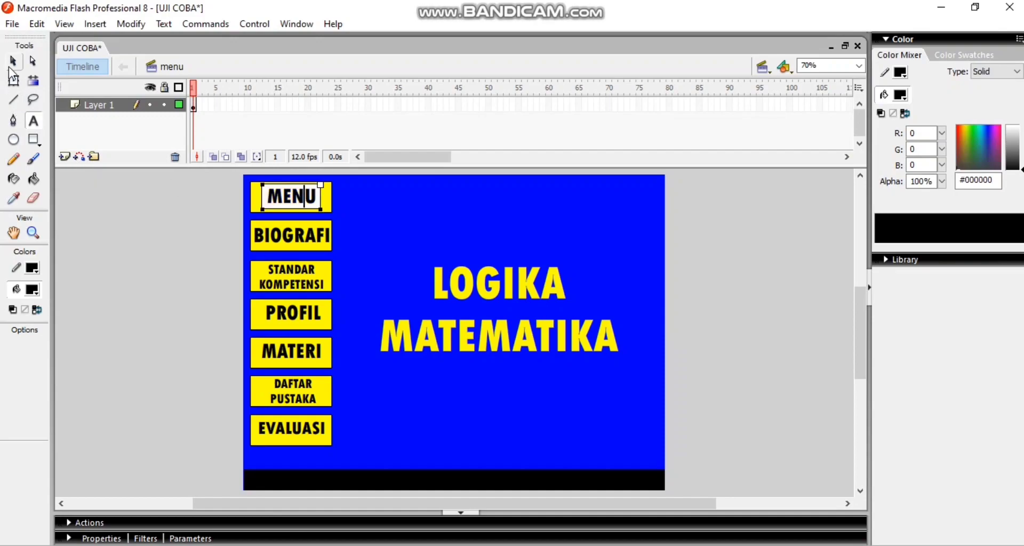
click(13, 61)
click(301, 197)
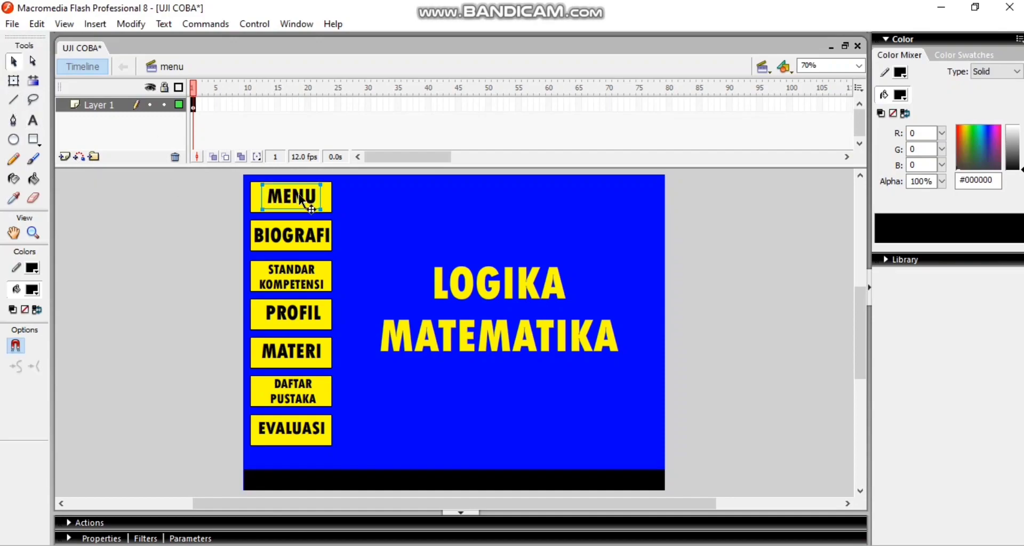
right_click(300, 199)
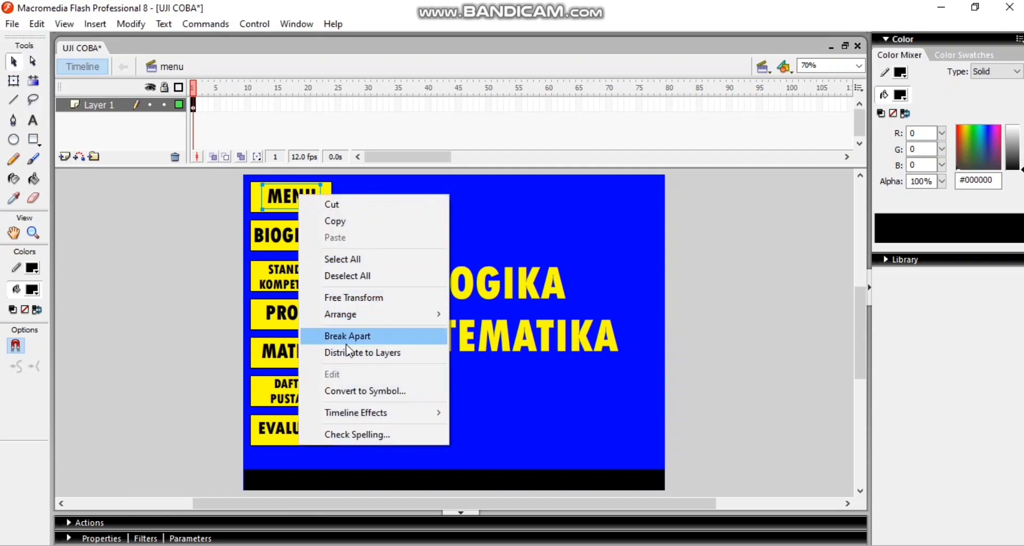
click(360, 392)
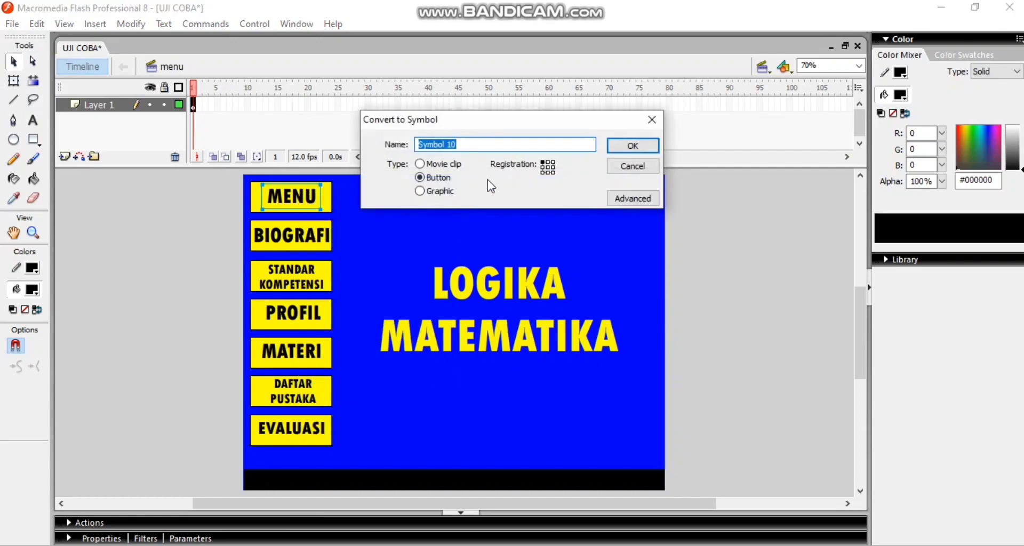
click(648, 146)
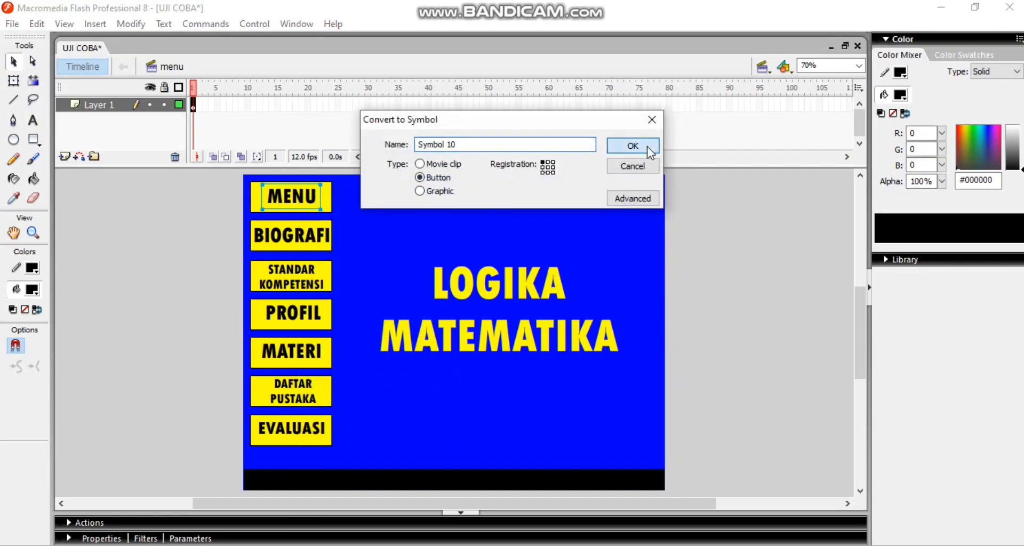
Step: Convert the BIOGRAFI label into a button symbol, keeping the default name
click(303, 243)
right_click(301, 235)
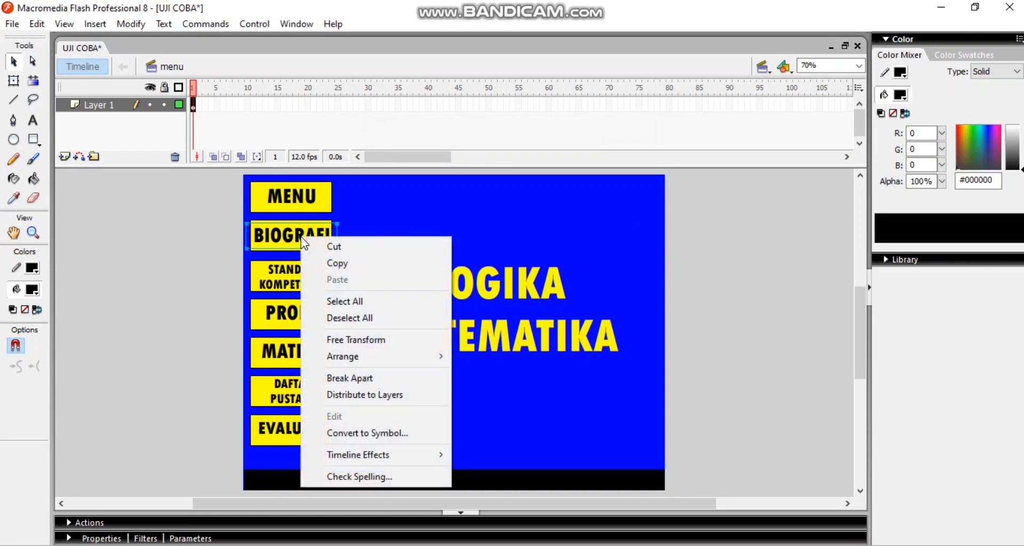
click(358, 432)
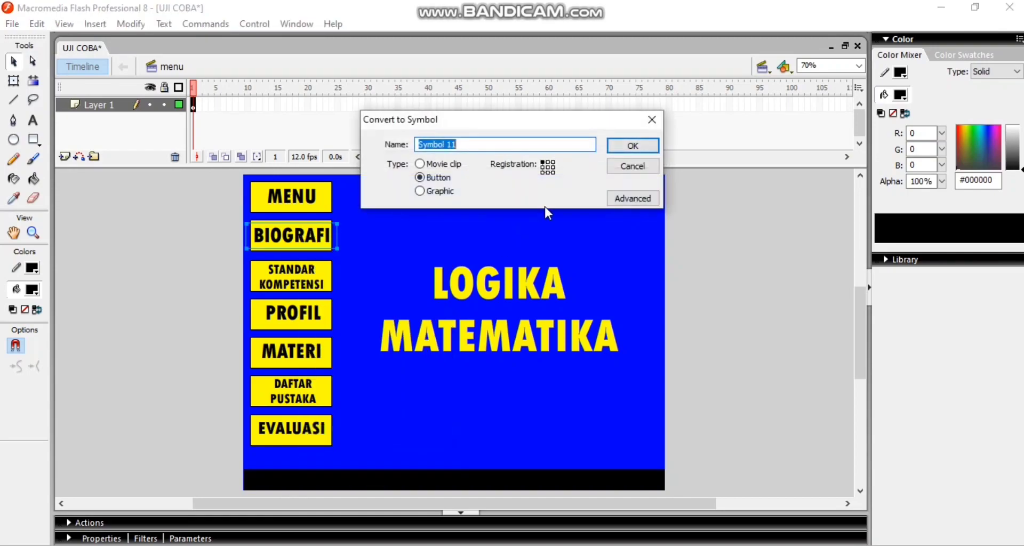
click(630, 144)
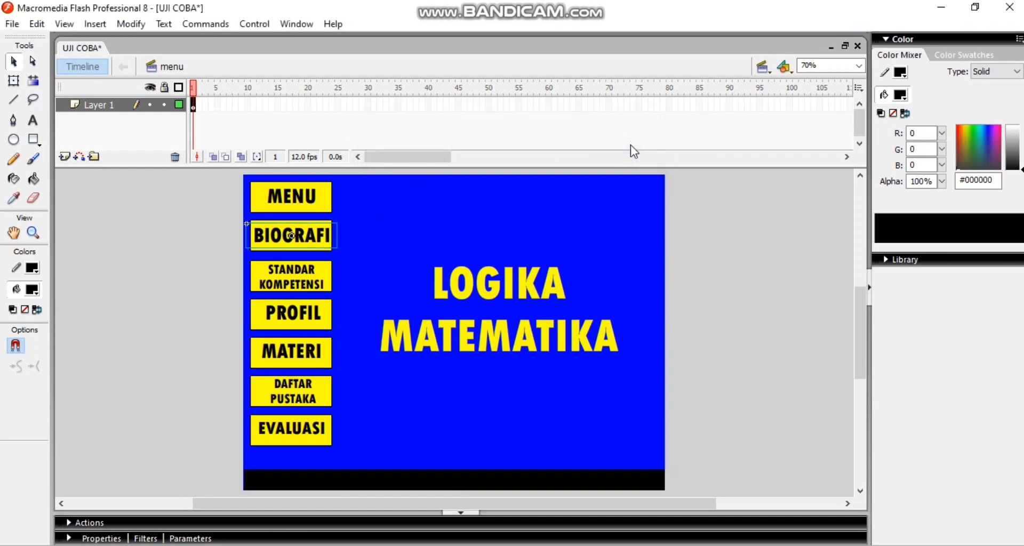
Step: Open the script of the MENU button and add an on (release) event handler
click(296, 197)
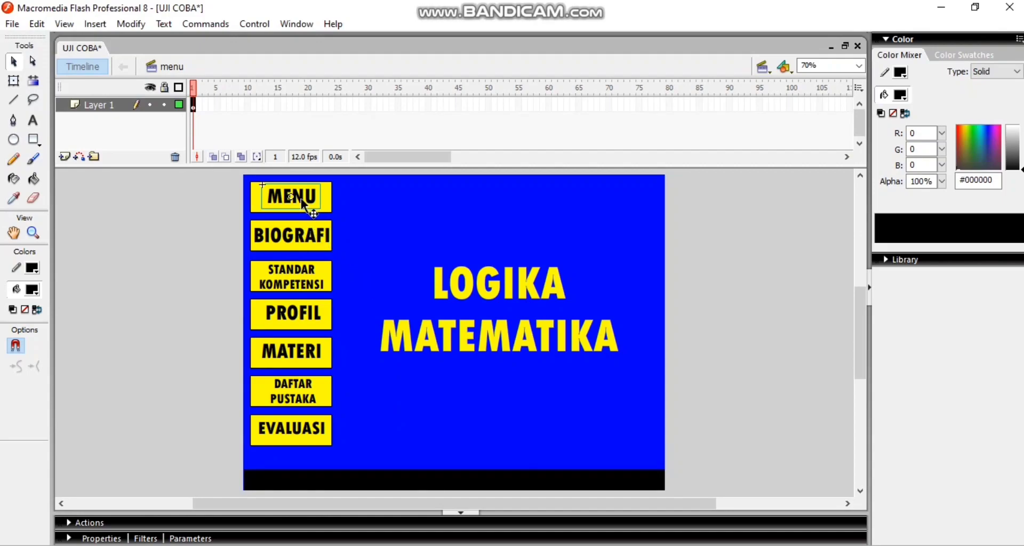
right_click(300, 197)
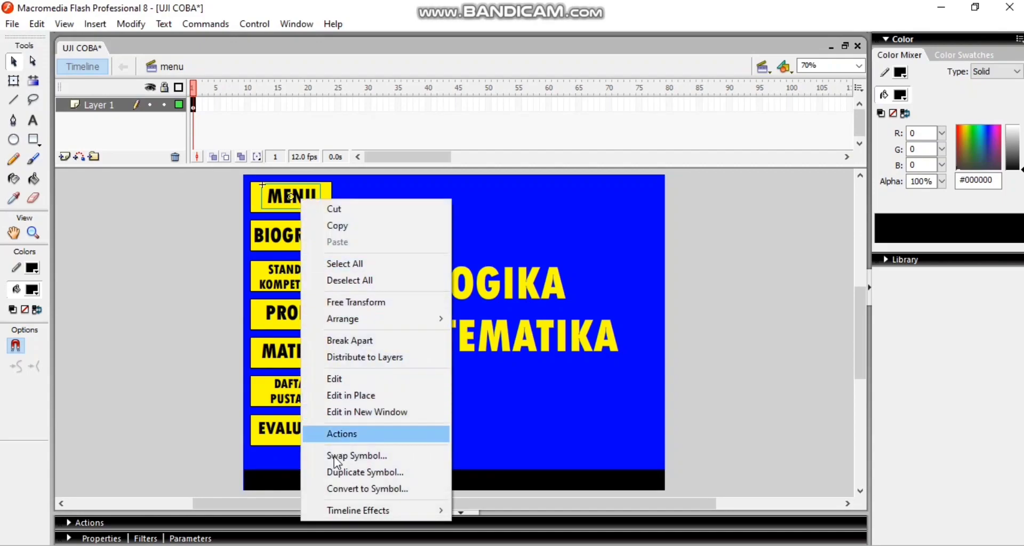
click(341, 434)
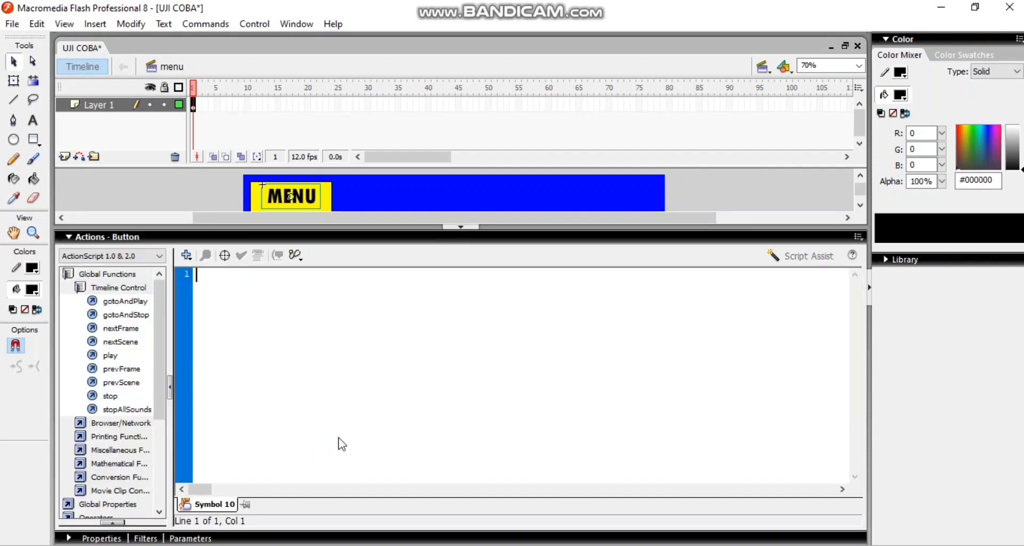
click(186, 254)
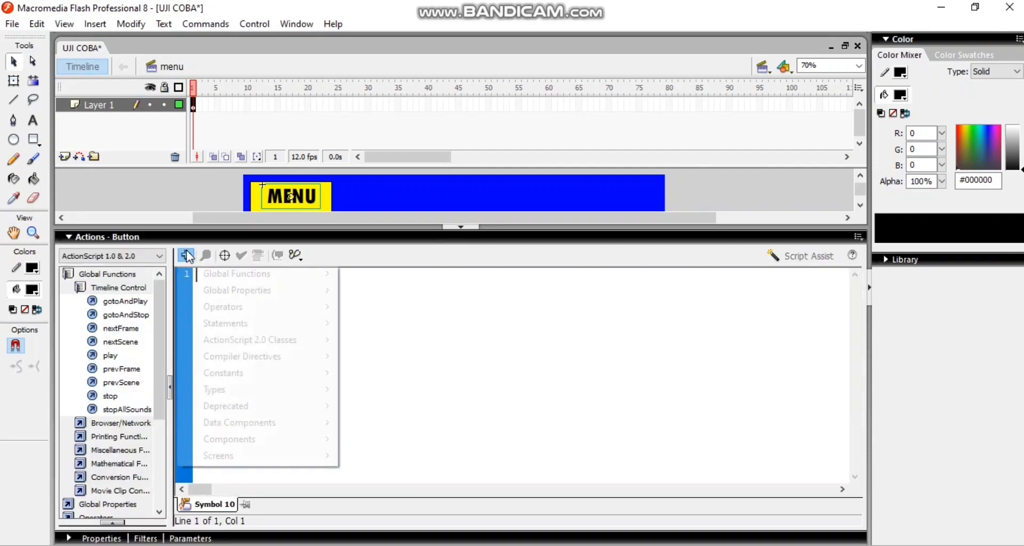
mouse_move(213, 275)
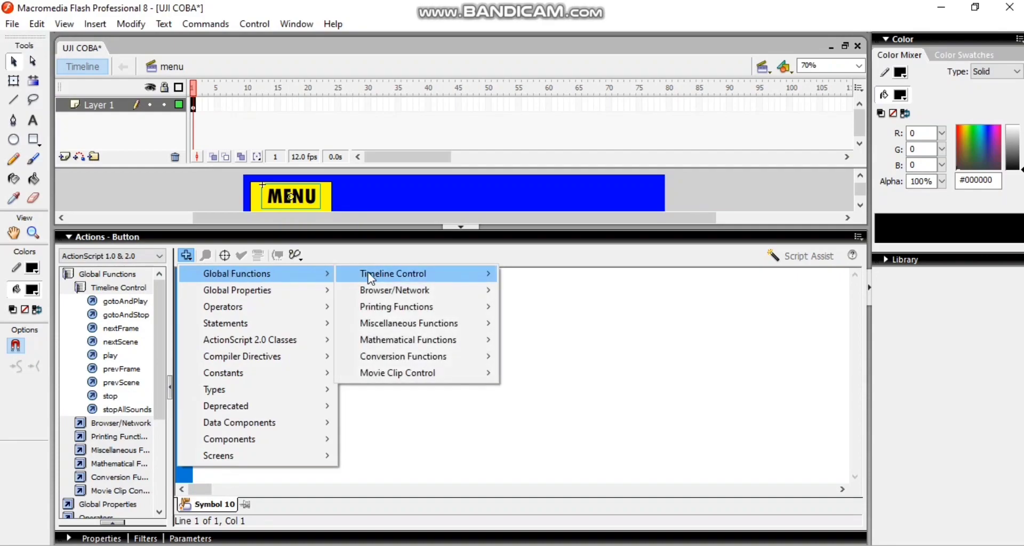
mouse_move(377, 274)
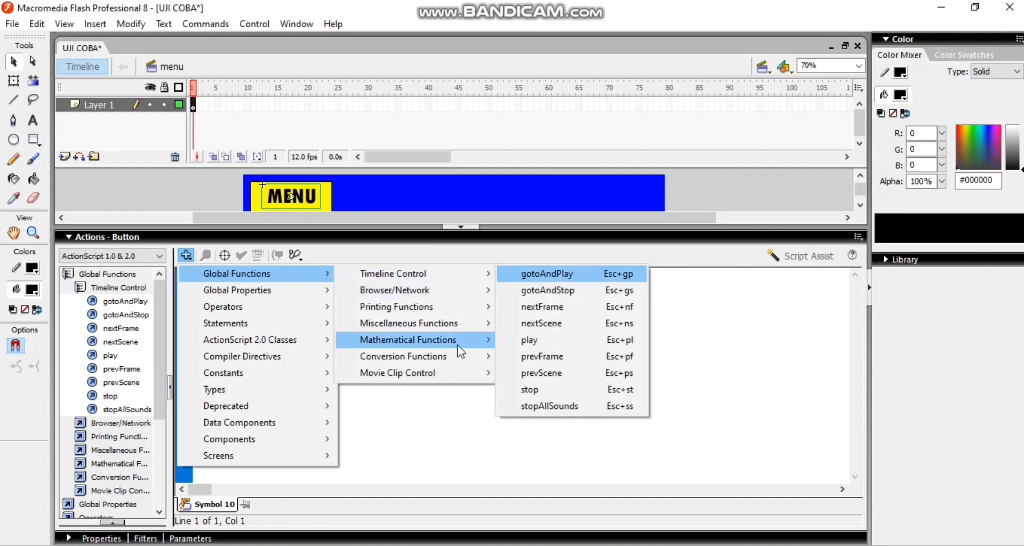
mouse_move(460, 374)
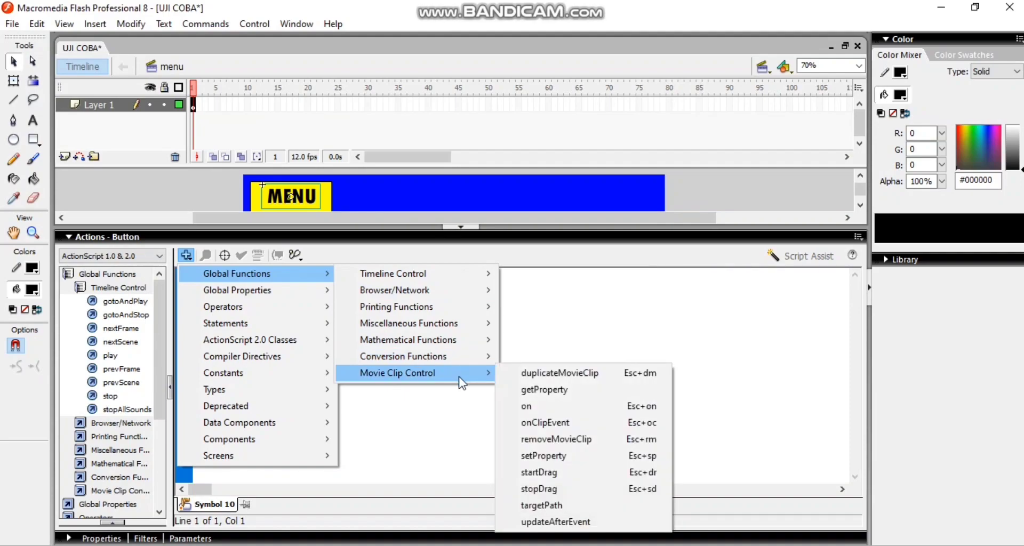
click(539, 410)
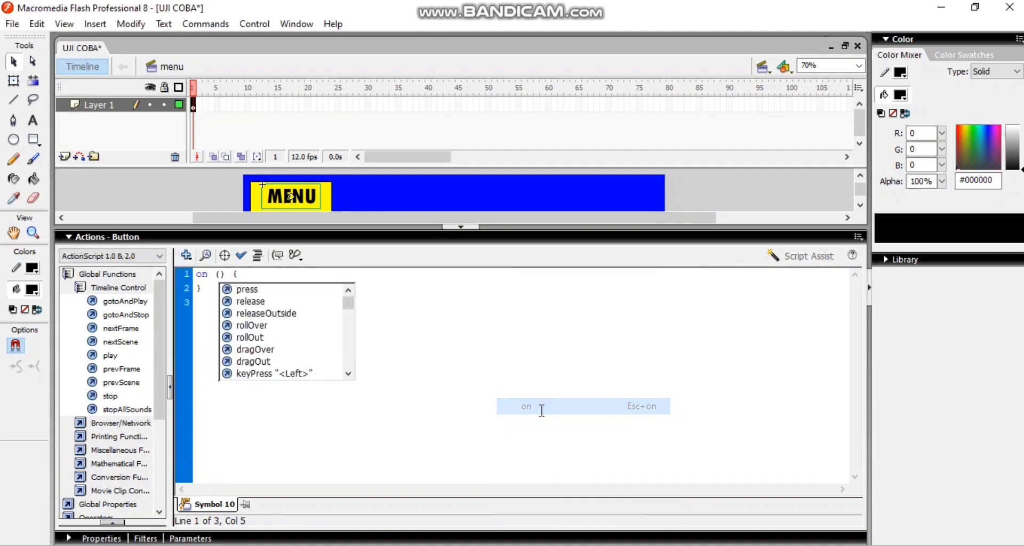
click(256, 303)
double_click(257, 303)
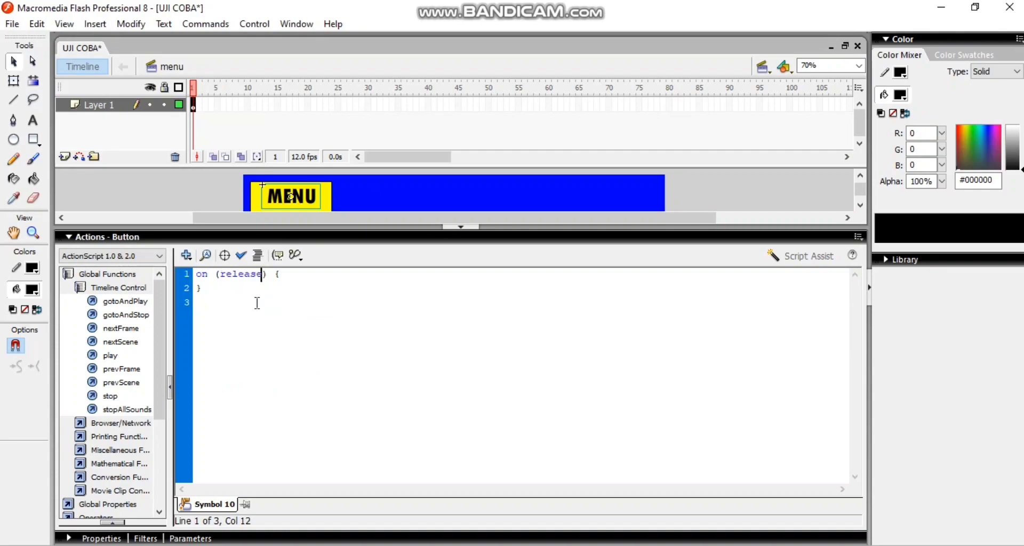
Step: Insert gotoAndStop("menu",1); inside the MENU button's release handler and check the script's syntax
click(186, 255)
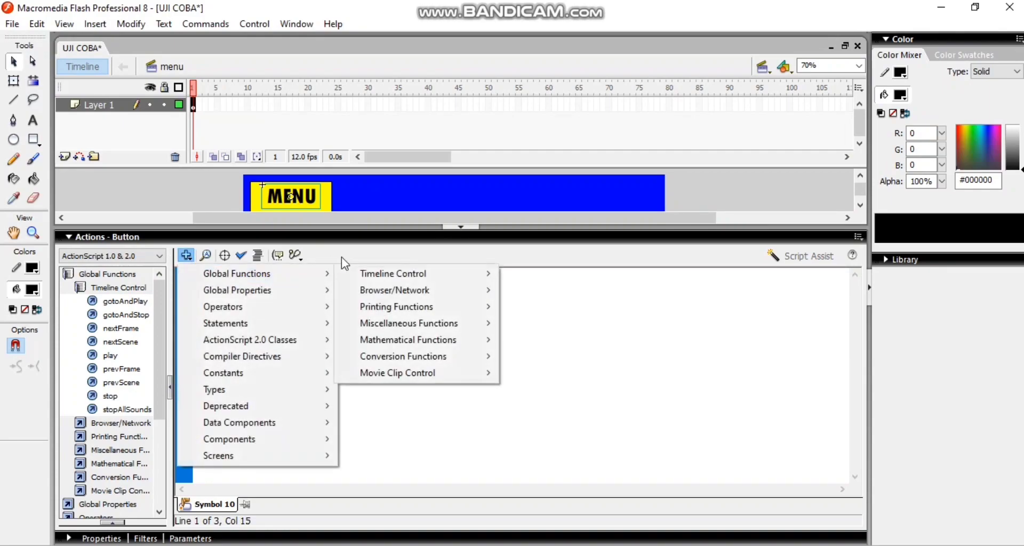
mouse_move(316, 272)
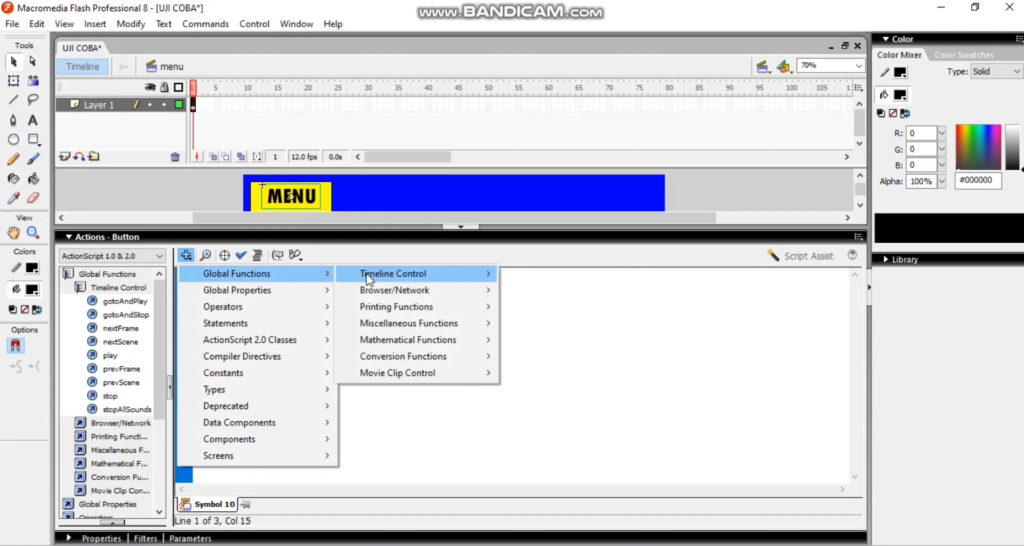
mouse_move(470, 274)
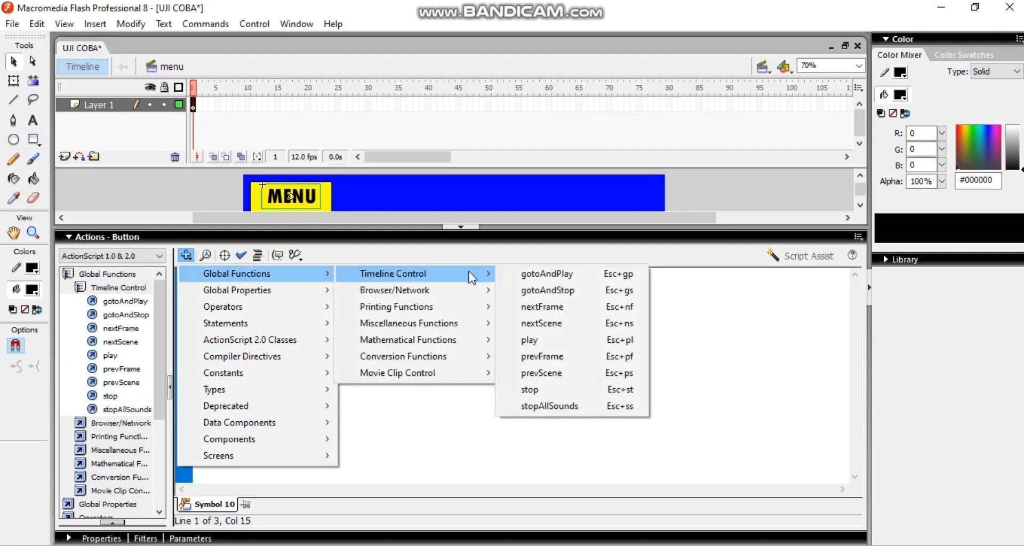
click(520, 286)
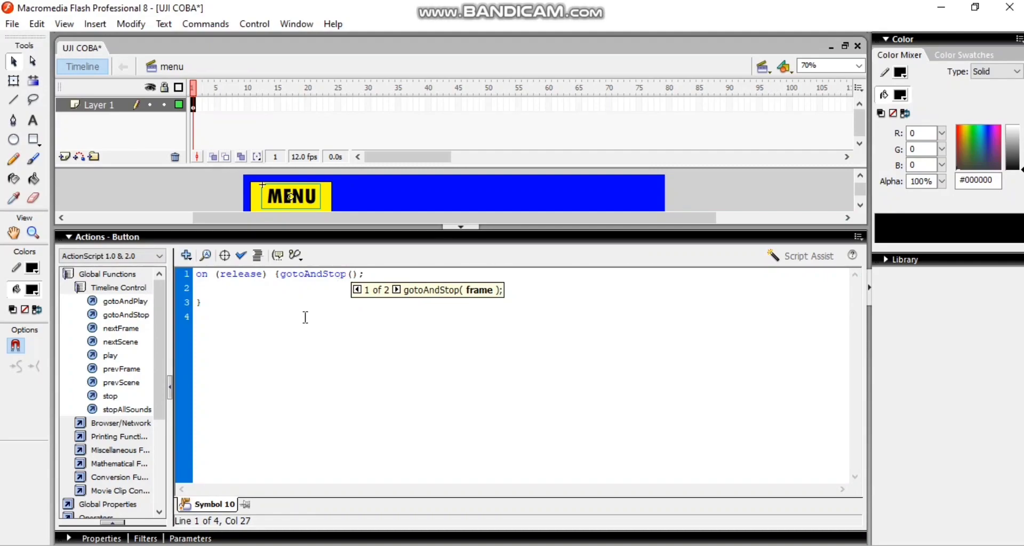
text("MEN)
key(BackSpace)
key(BackSpace)
key(BackSpace)
key(Caps_Lock)
text(menu",1)
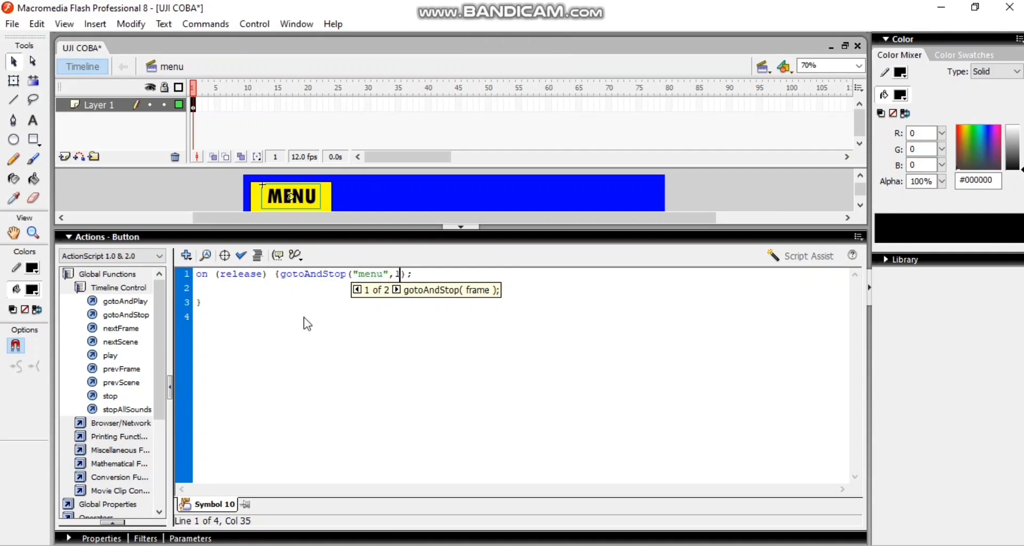
click(241, 256)
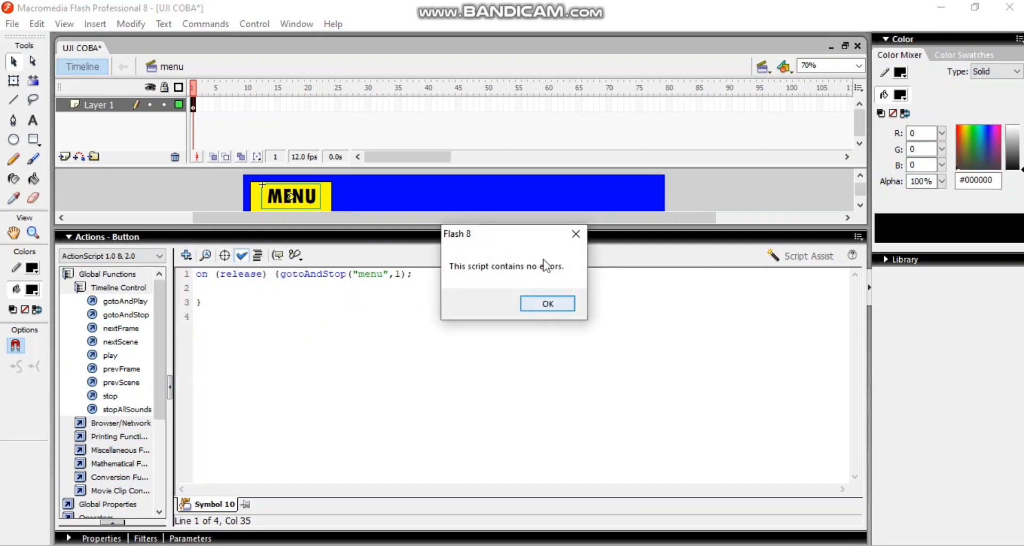
Step: Close the syntax check result and open the script of the BIOGRAFI button
click(558, 305)
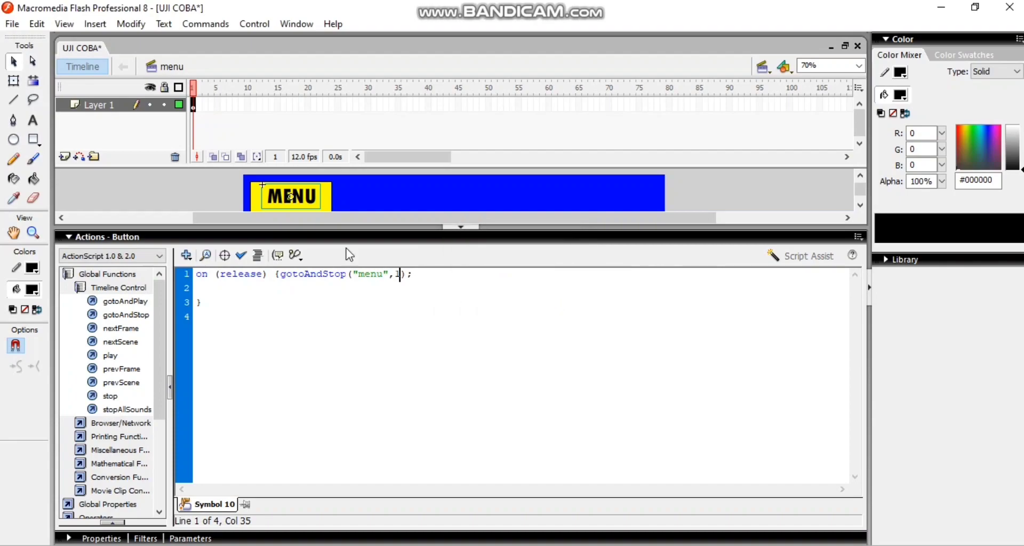
click(71, 238)
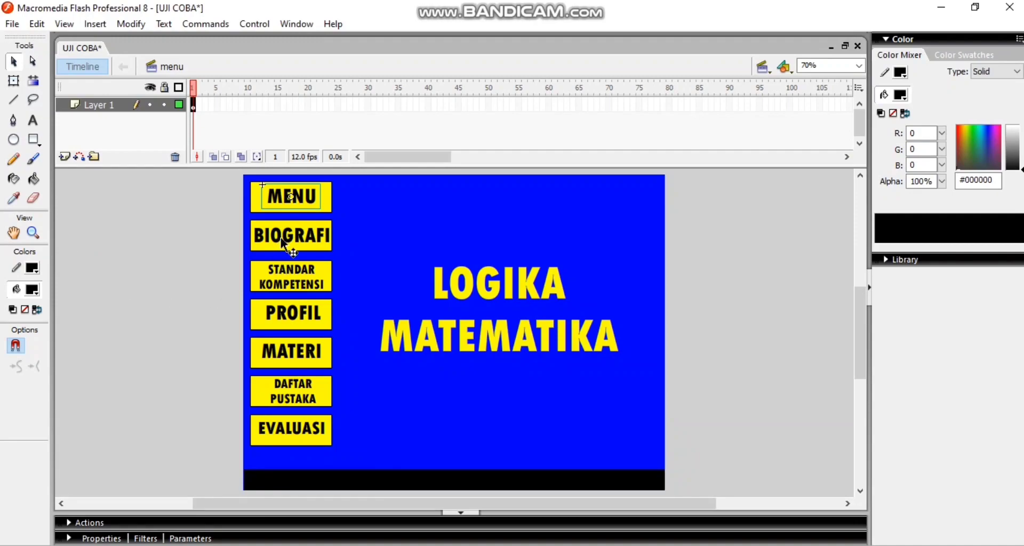
click(282, 245)
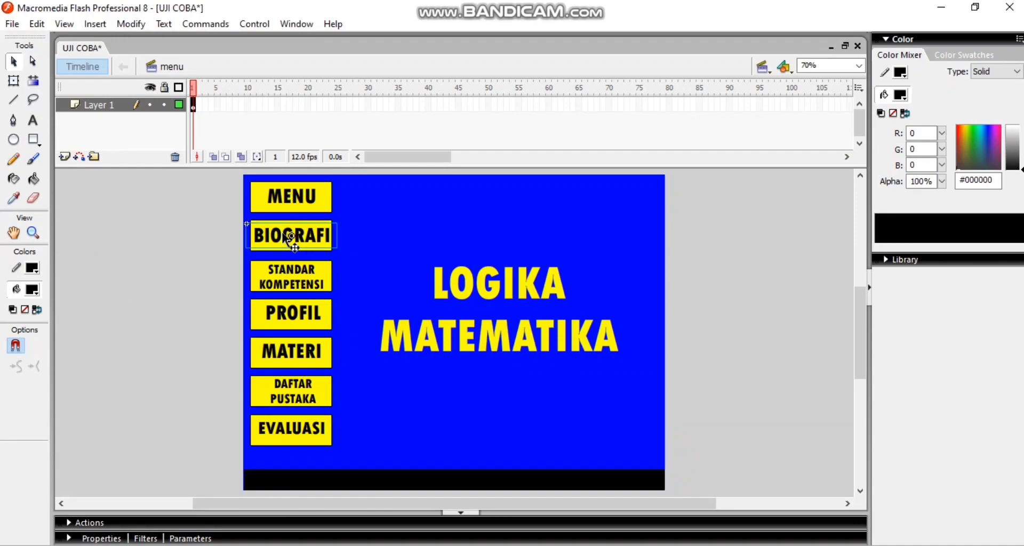
right_click(284, 233)
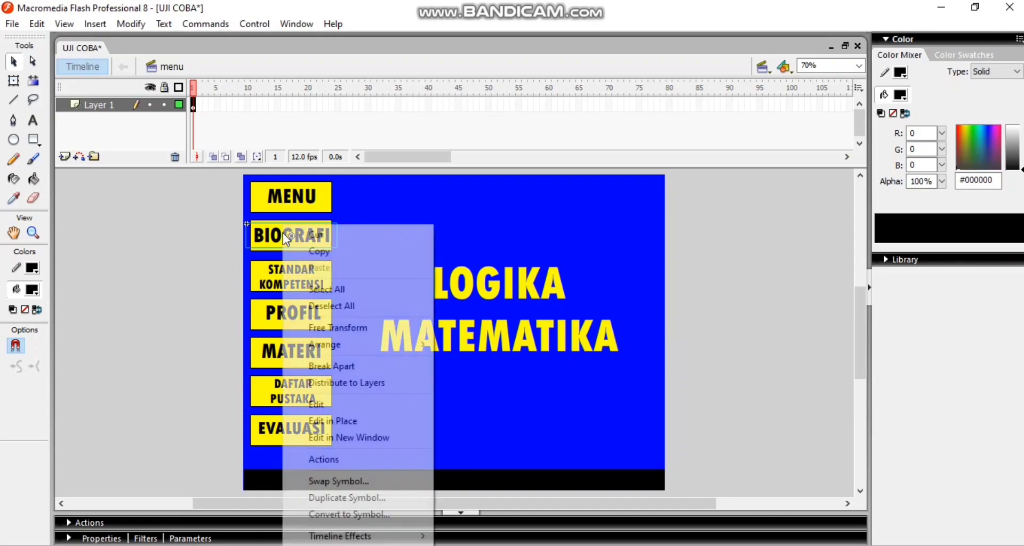
click(325, 461)
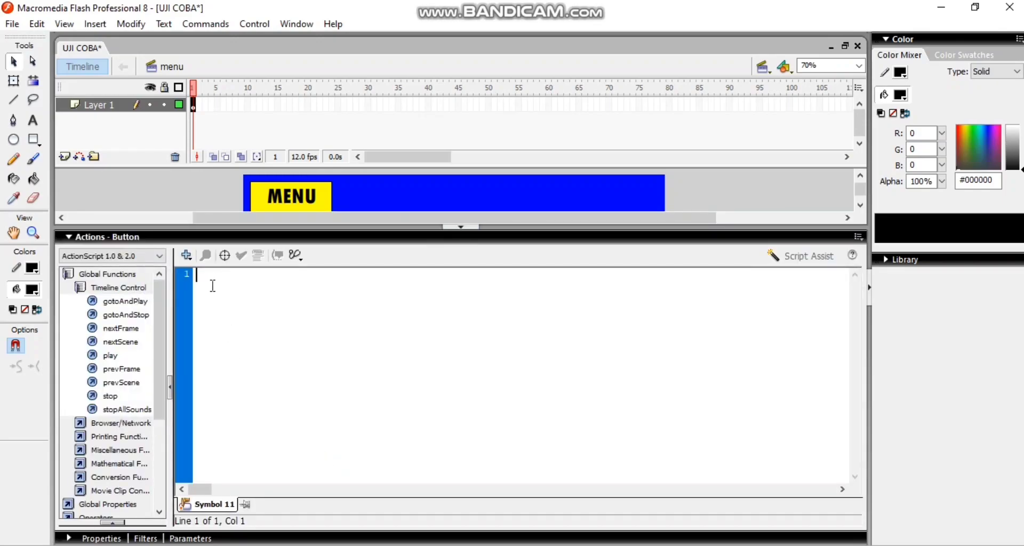
Step: Add an on (release) event handler to the BIOGRAFI button's script
click(188, 256)
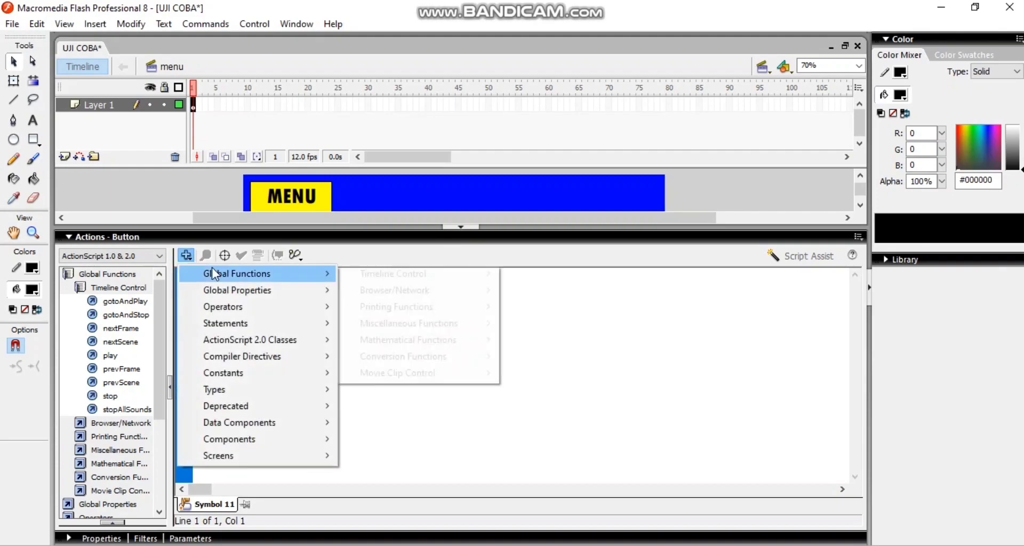
mouse_move(411, 372)
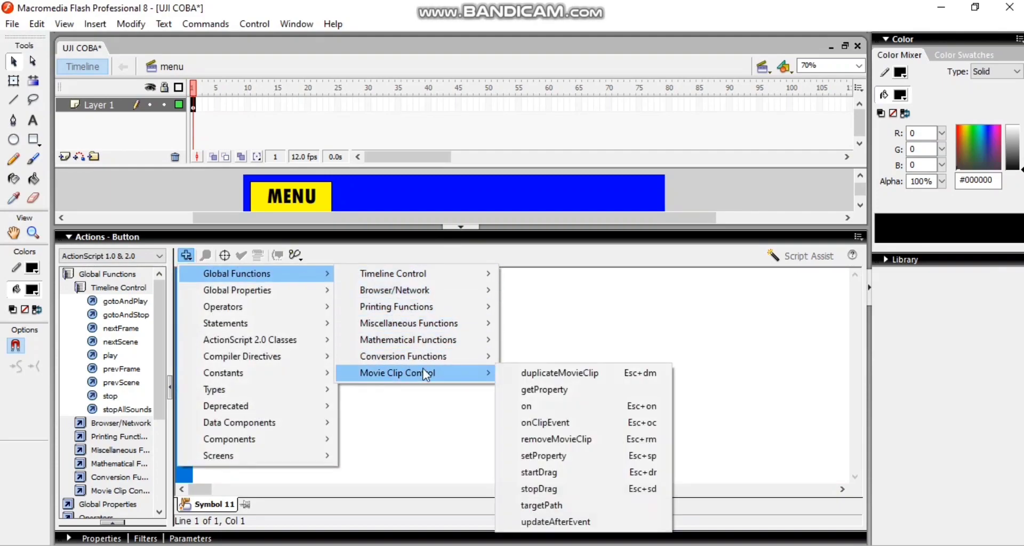
click(546, 405)
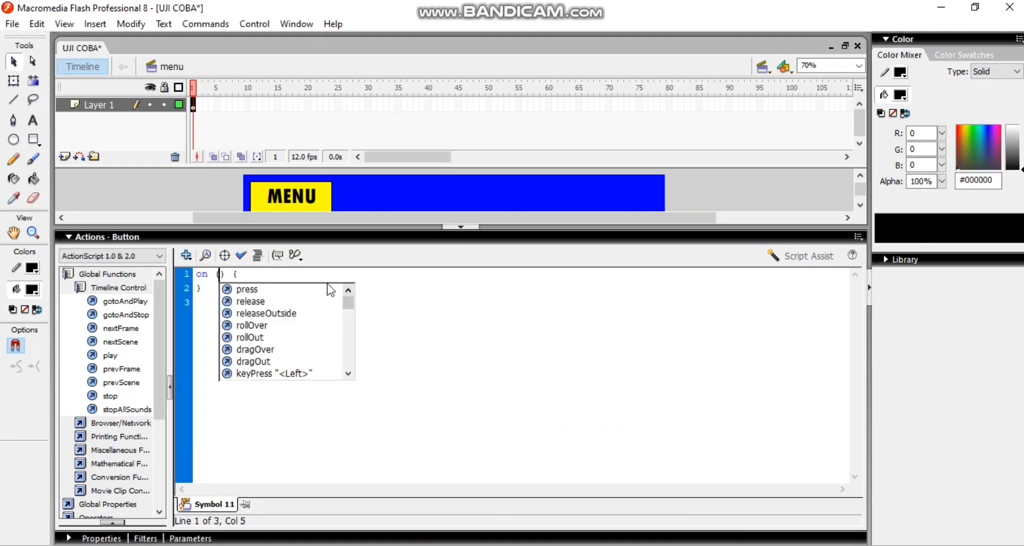
double_click(251, 302)
click(289, 273)
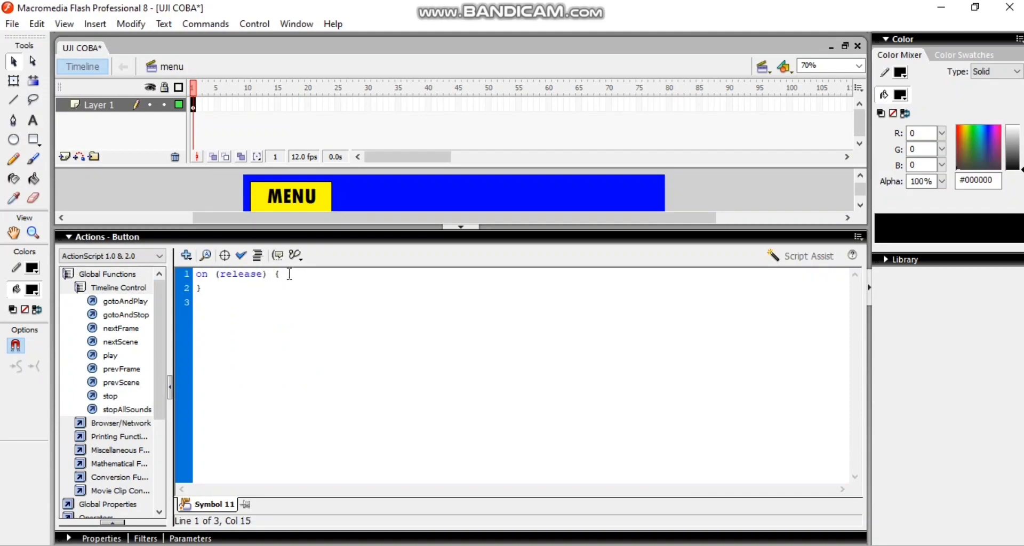
Step: Insert gotoAndStop("biografi",1); inside the BIOGRAFI button's release handler and check the script's syntax
click(764, 74)
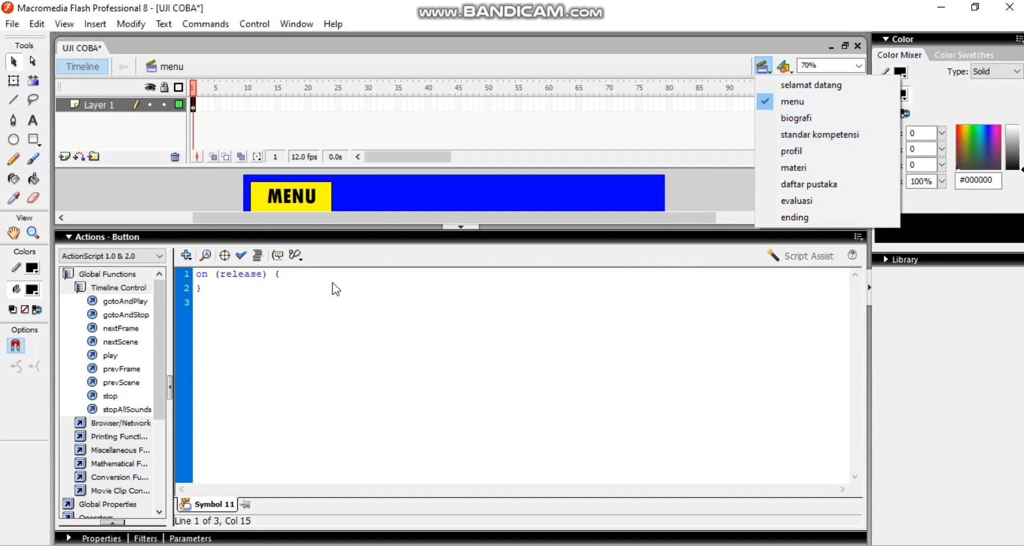
click(186, 256)
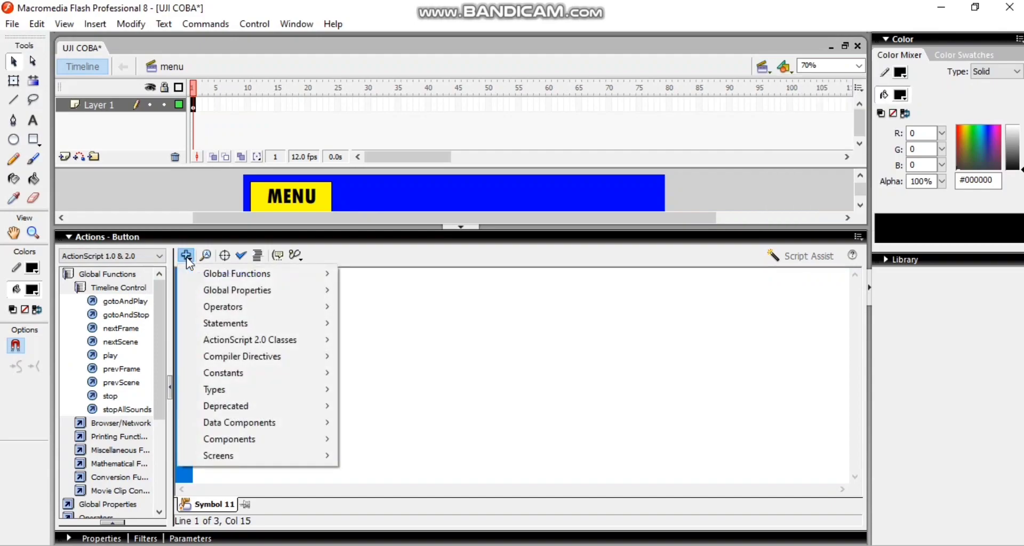
mouse_move(289, 272)
mouse_move(388, 274)
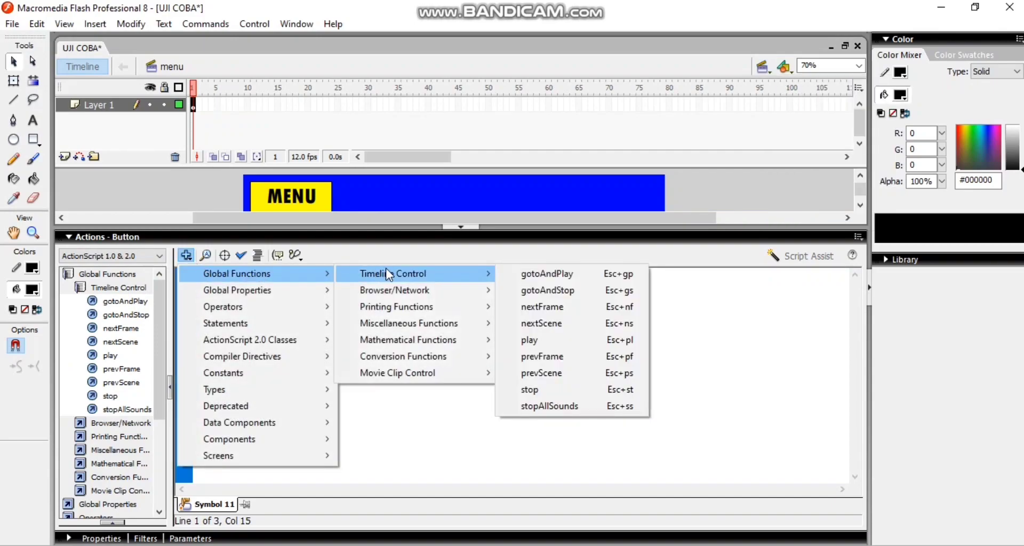
click(559, 291)
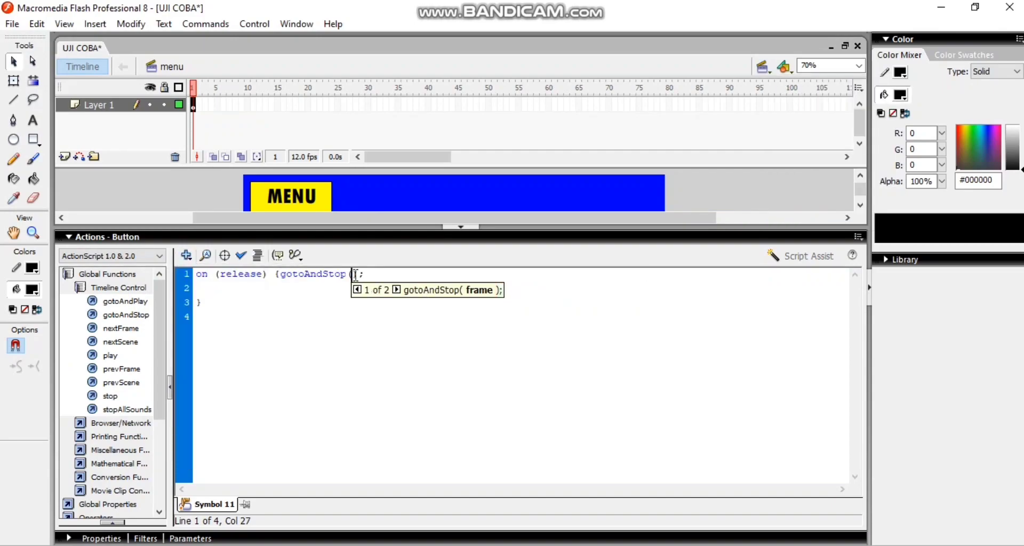
text("biografi",1)
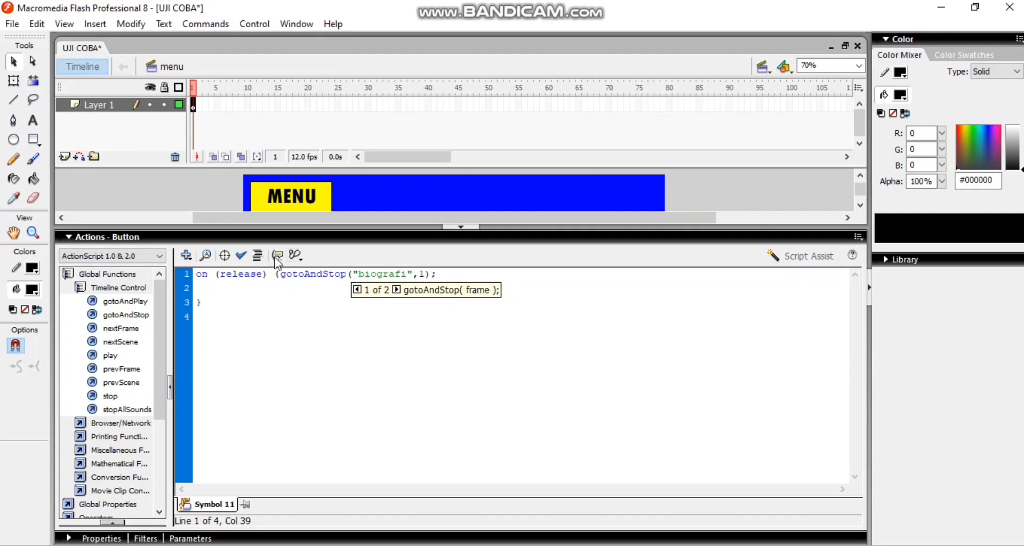
click(242, 255)
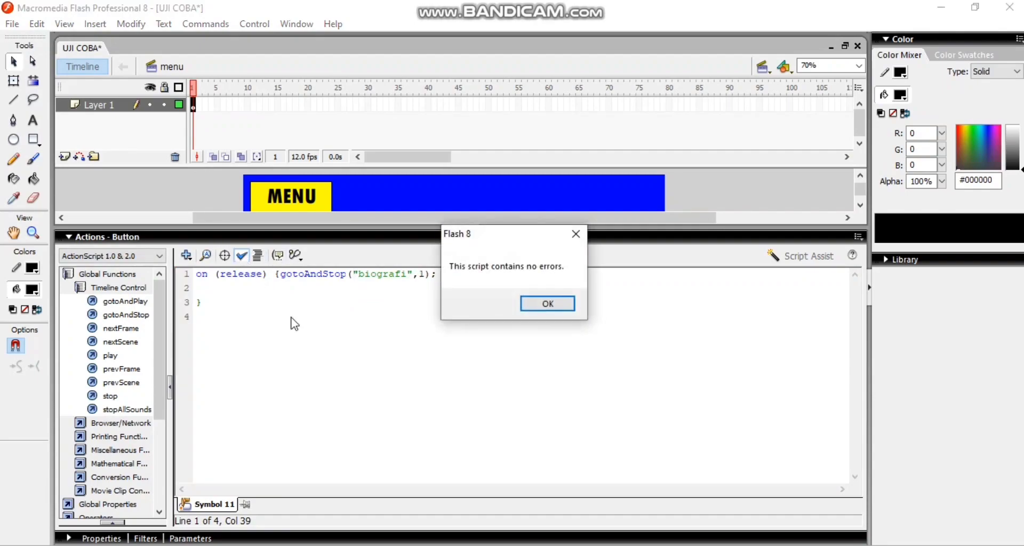
click(69, 236)
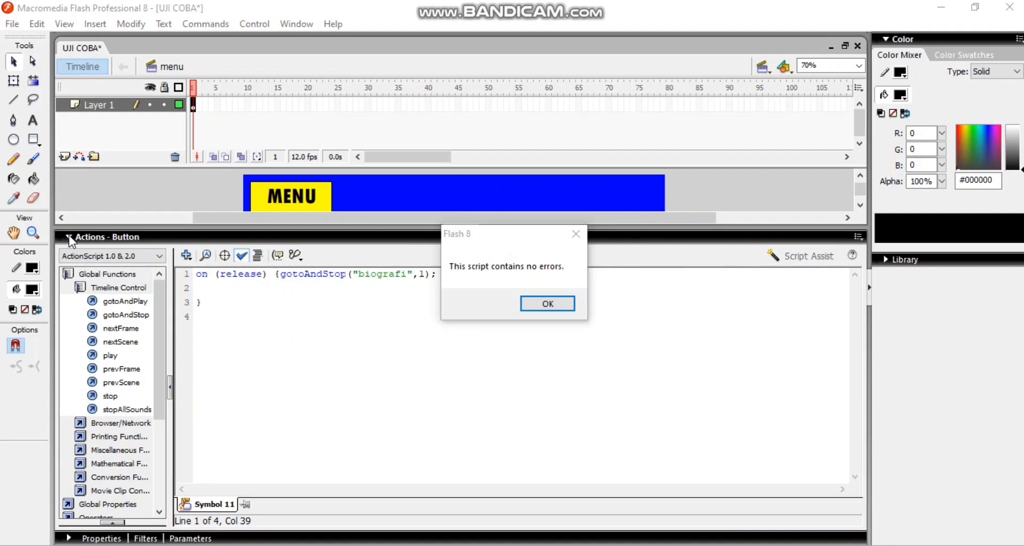
click(547, 304)
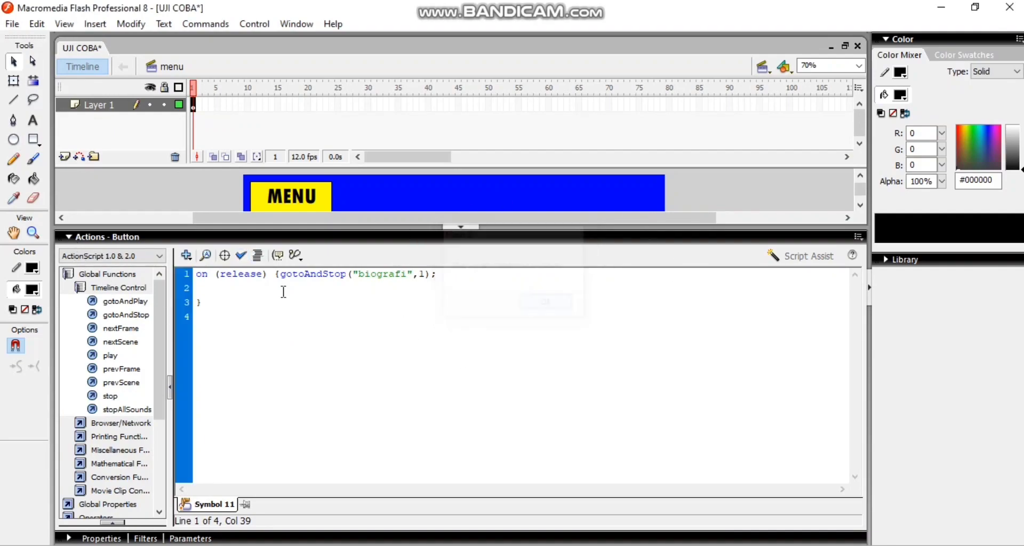
click(68, 238)
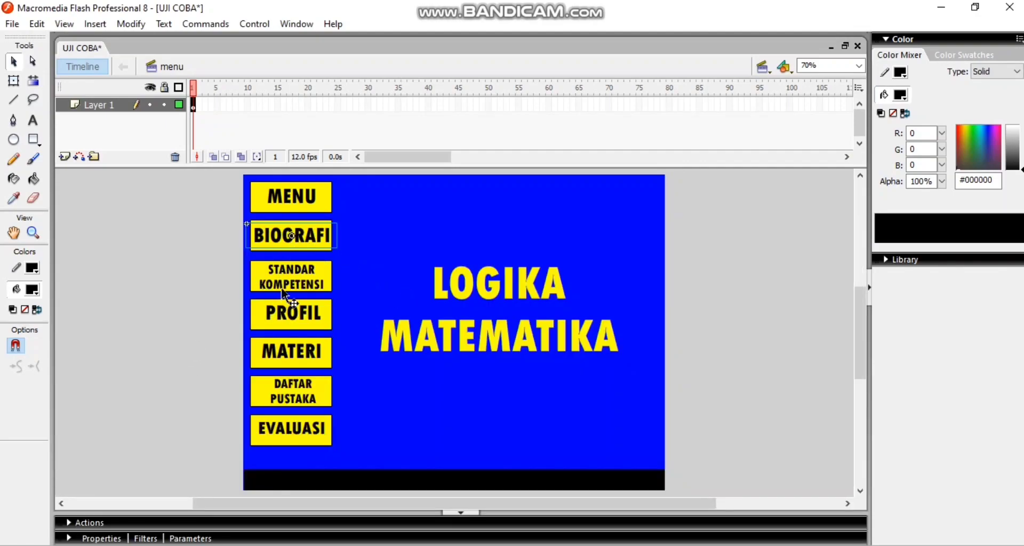
Step: Look over the remaining menu labels, the biografi scene and the scene list, ending on the menu scene
click(292, 280)
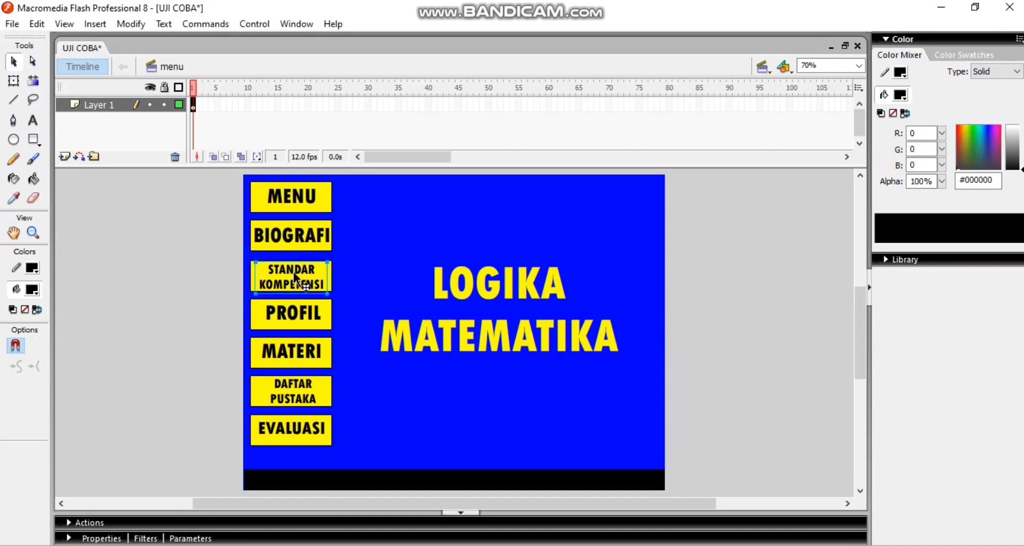
click(300, 344)
click(301, 395)
click(308, 426)
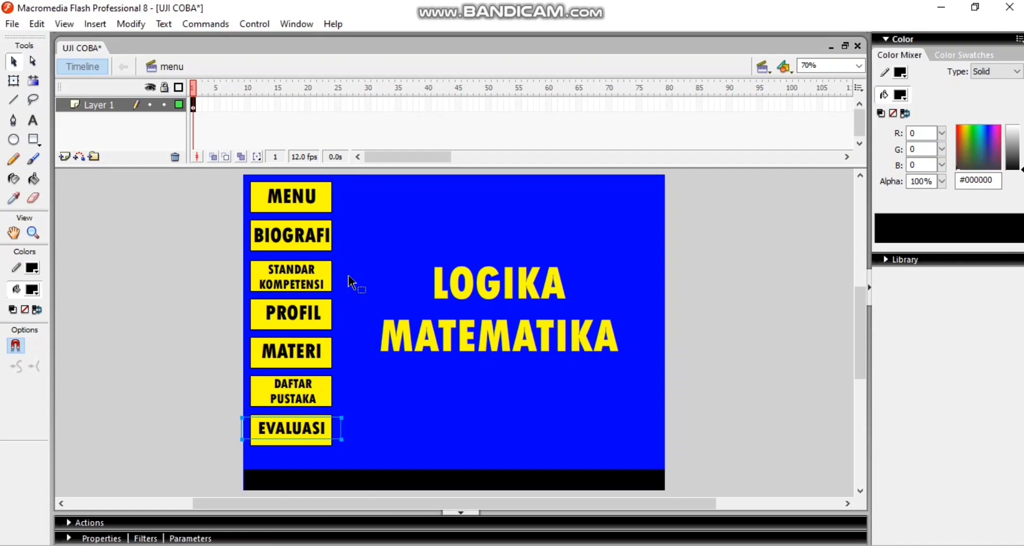
click(309, 242)
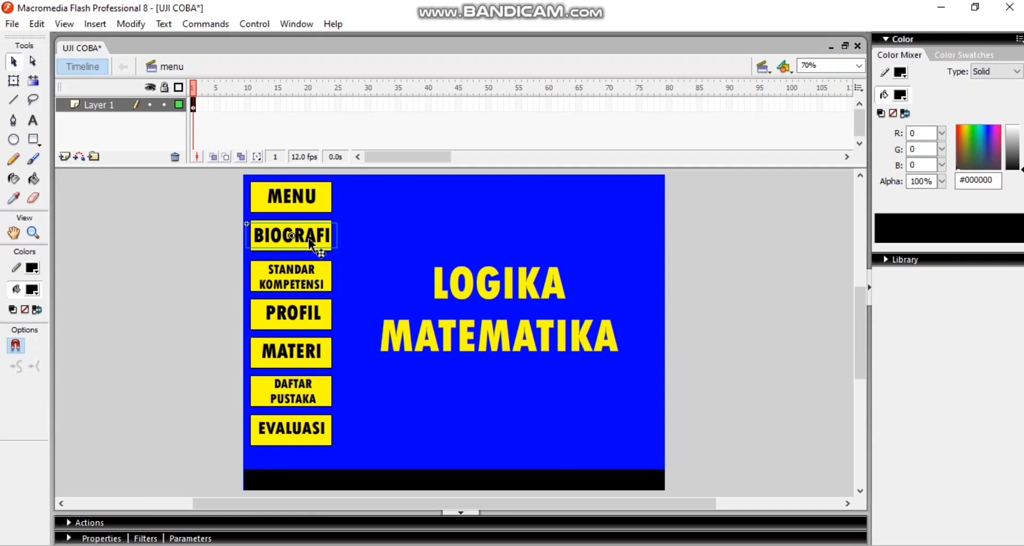
click(763, 66)
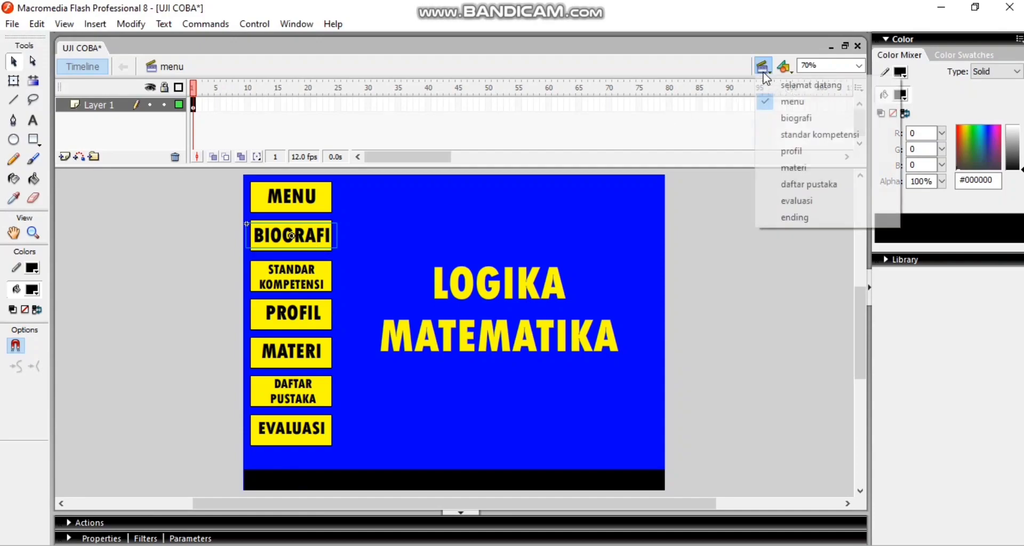
click(780, 120)
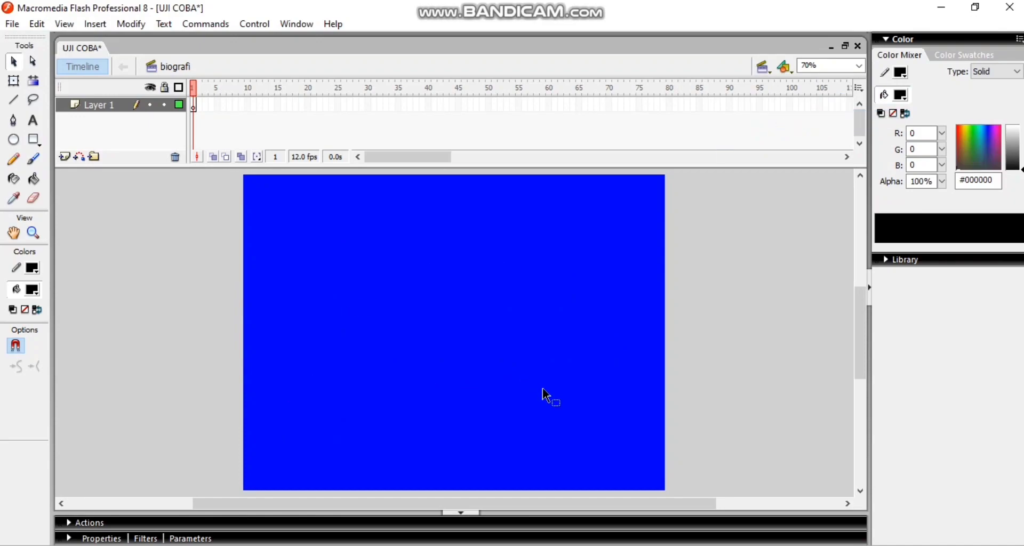
click(766, 68)
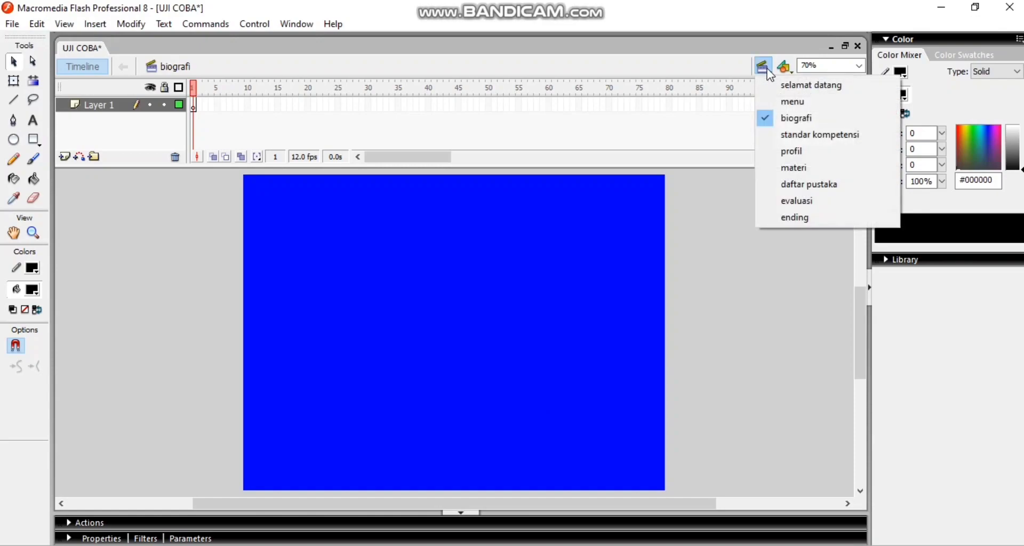
click(778, 103)
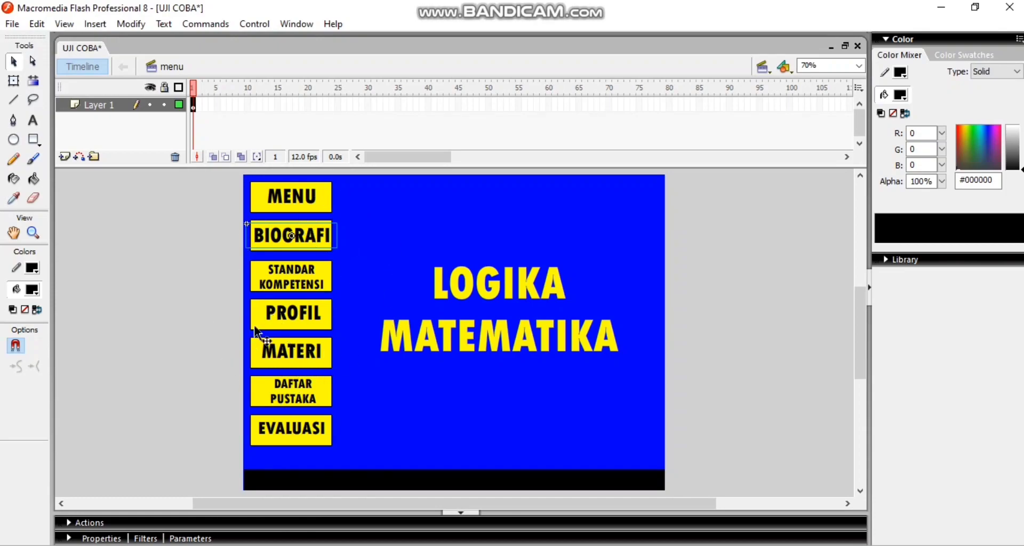
click(767, 71)
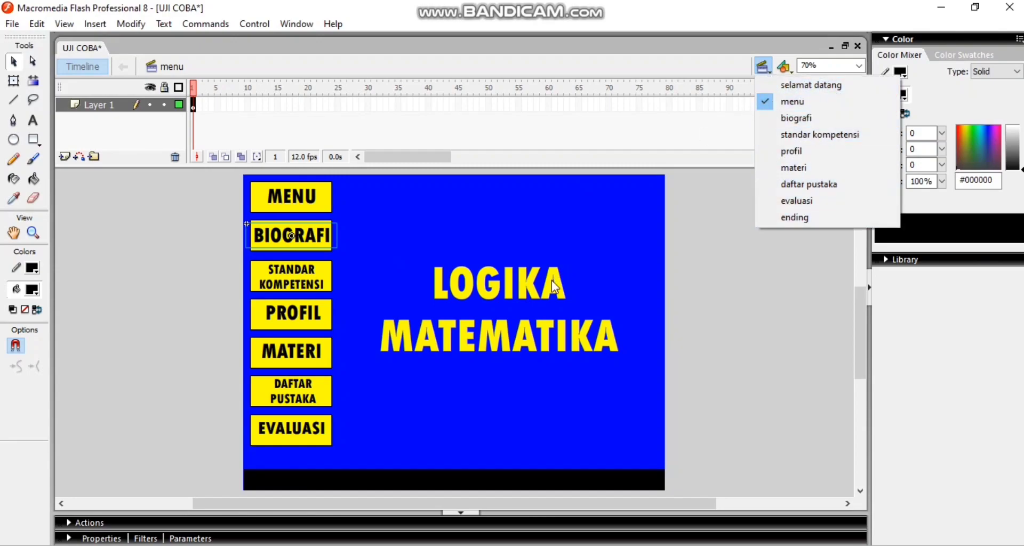
click(227, 300)
click(544, 387)
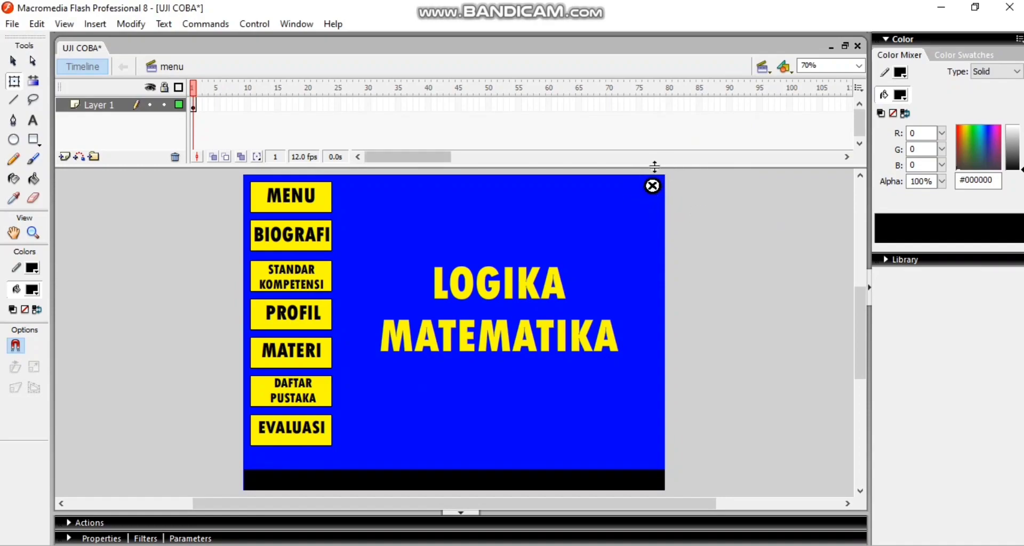
Step: Convert the round X image in the stage's upper corner into a button symbol, keeping the default name
click(660, 192)
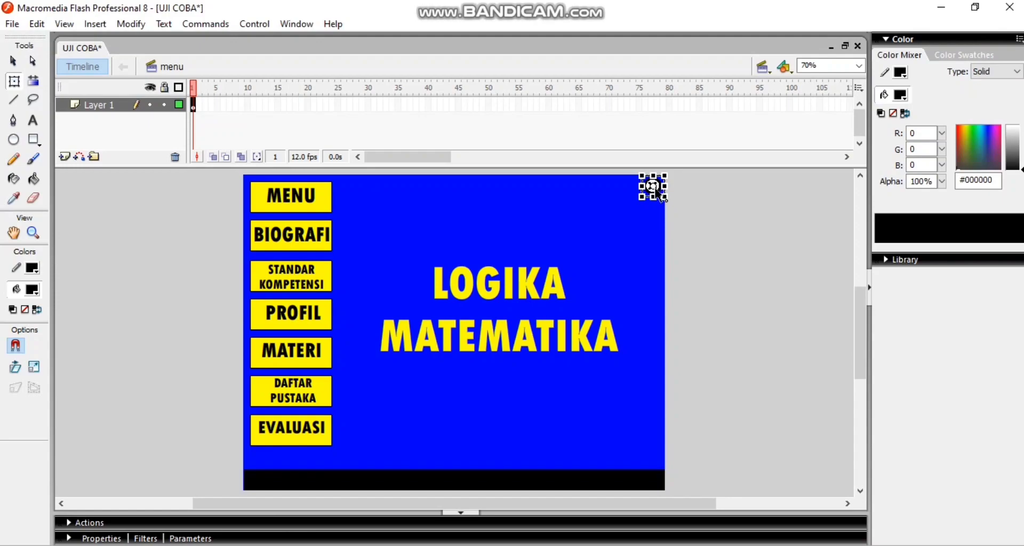
right_click(659, 195)
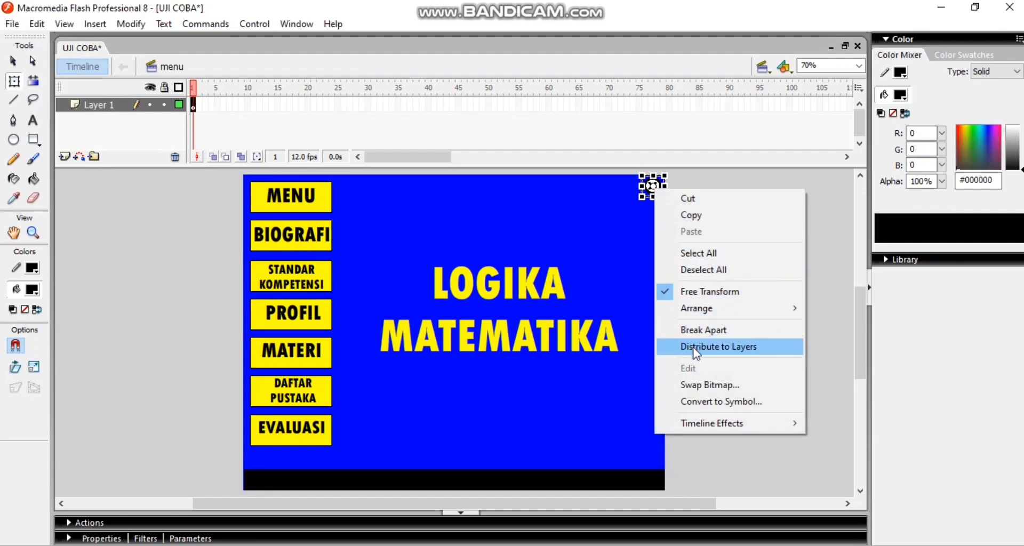
click(710, 402)
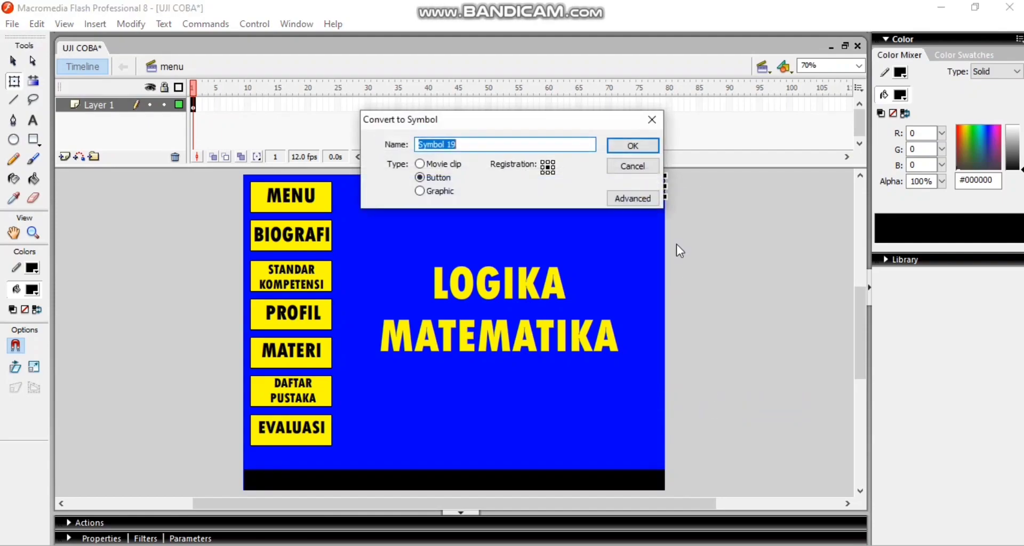
click(637, 145)
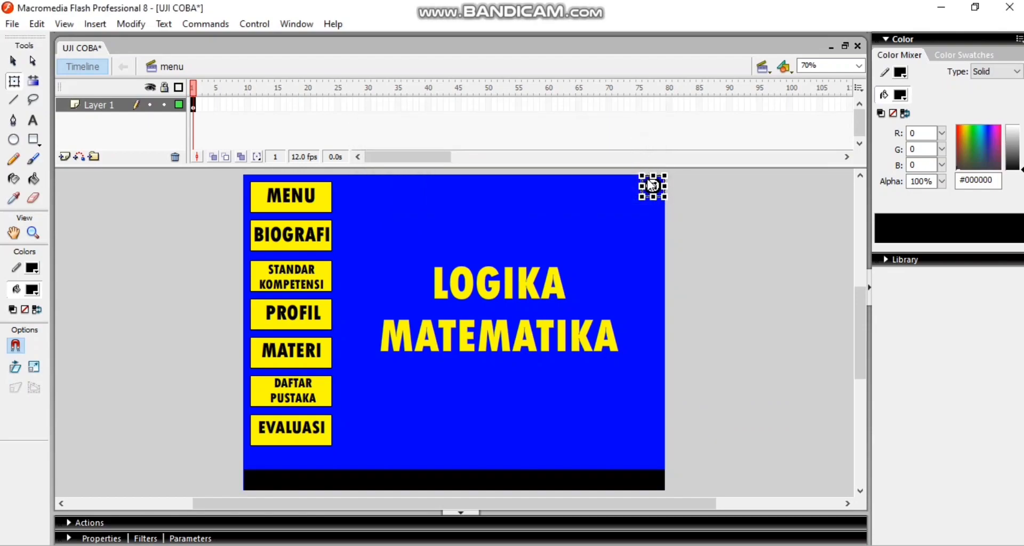
Step: Add an on (release) event handler to the script of the round X button
click(68, 523)
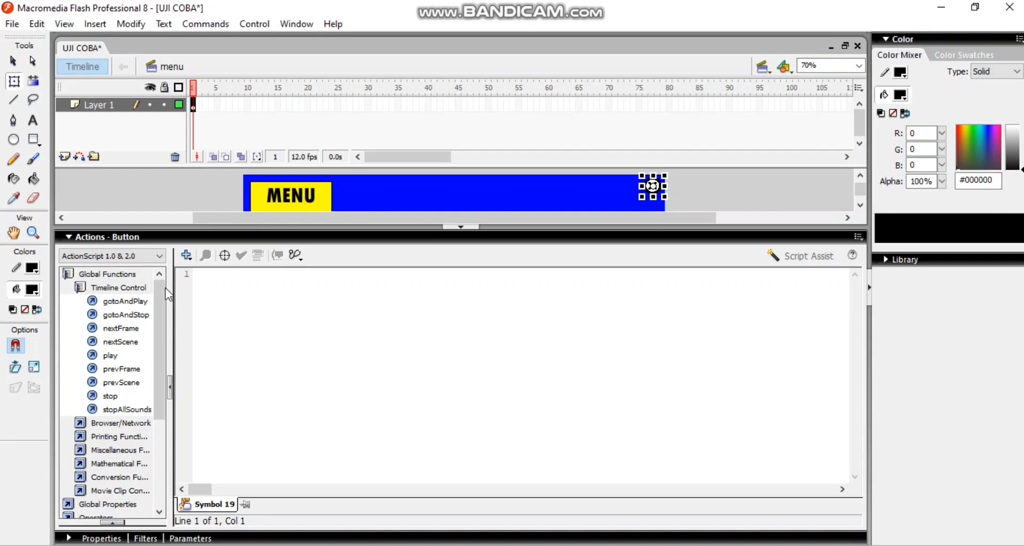
click(187, 255)
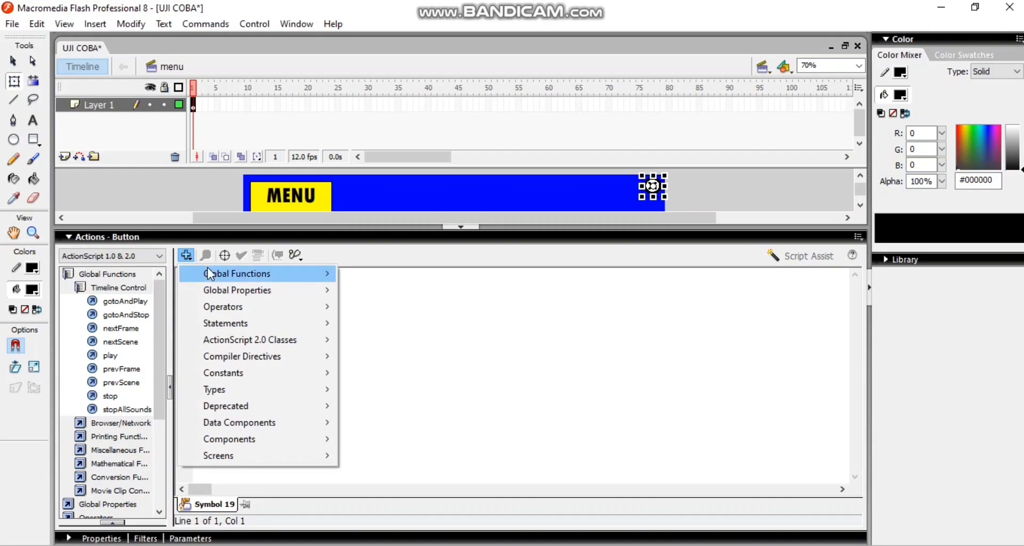
mouse_move(207, 272)
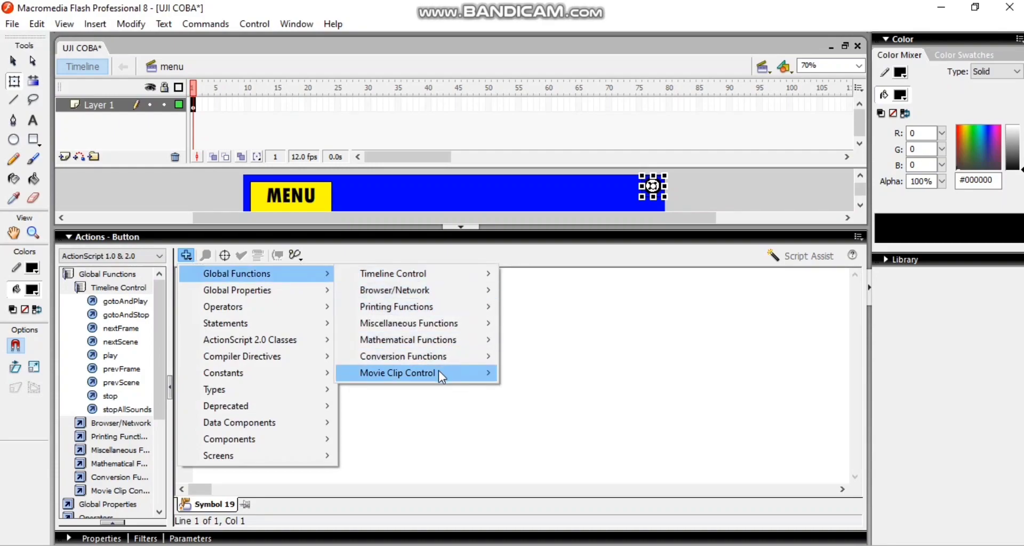
mouse_move(438, 370)
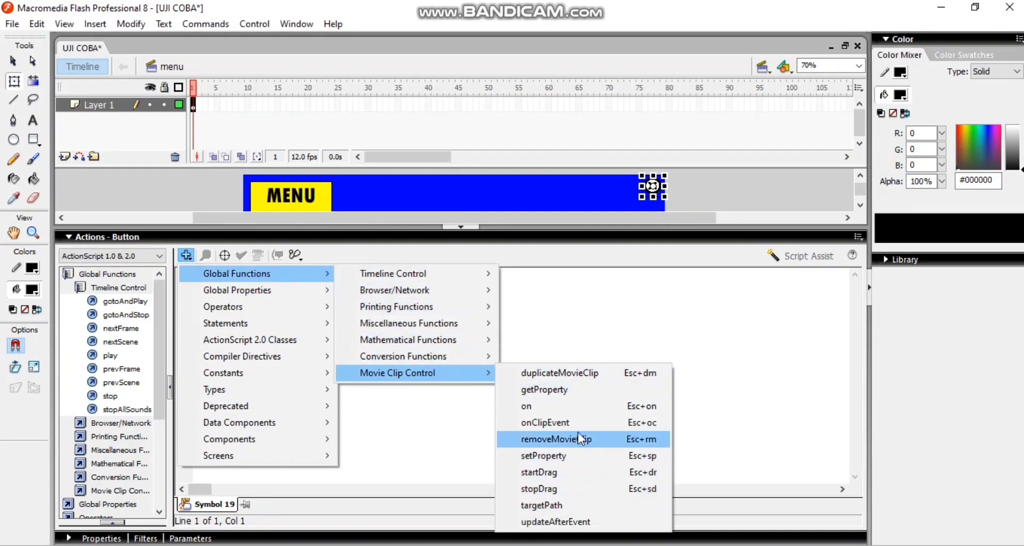
click(592, 405)
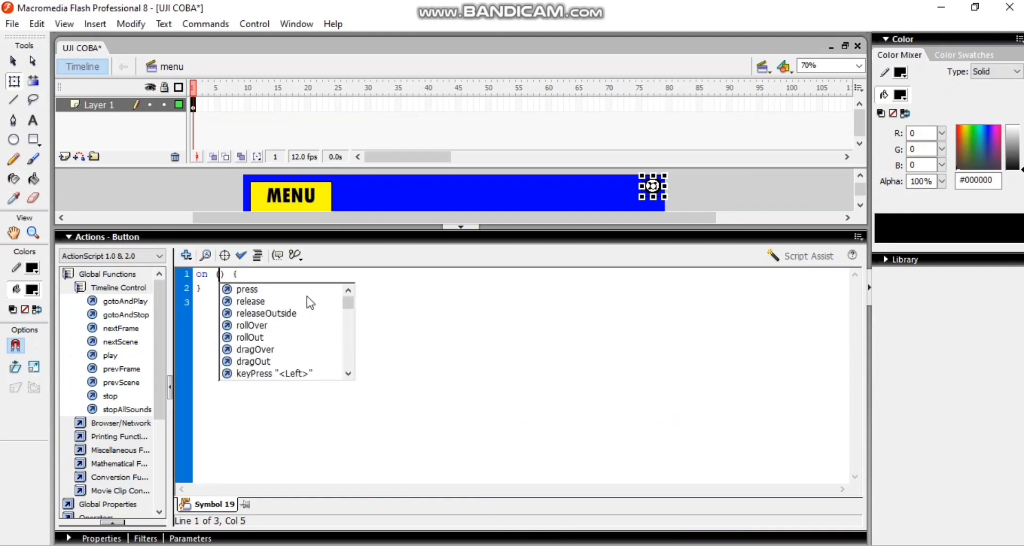
double_click(251, 302)
Step: Insert gotoAndStop("ending",1); inside the X button's release handler and collapse the script editor
click(284, 274)
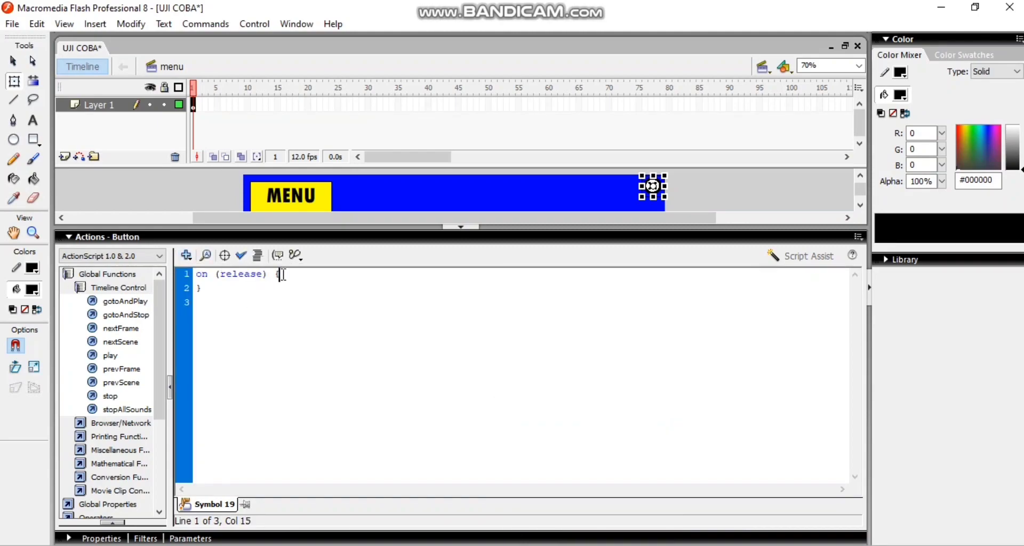
click(185, 257)
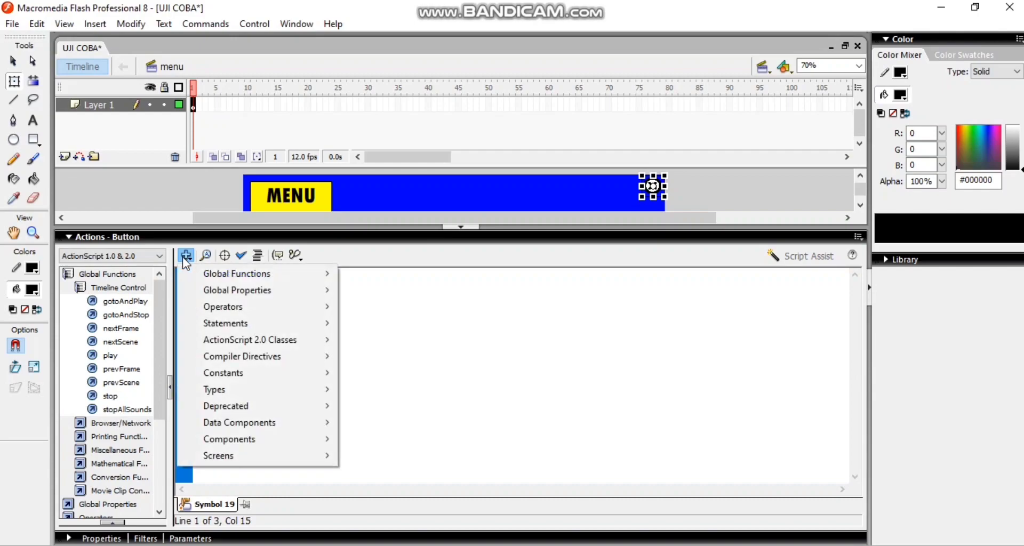
mouse_move(208, 275)
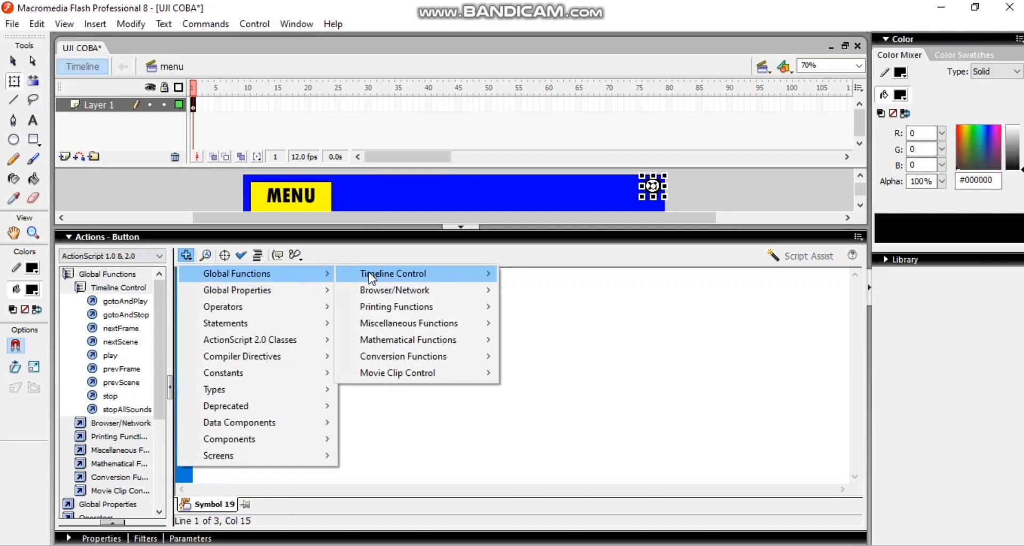
mouse_move(373, 275)
click(569, 293)
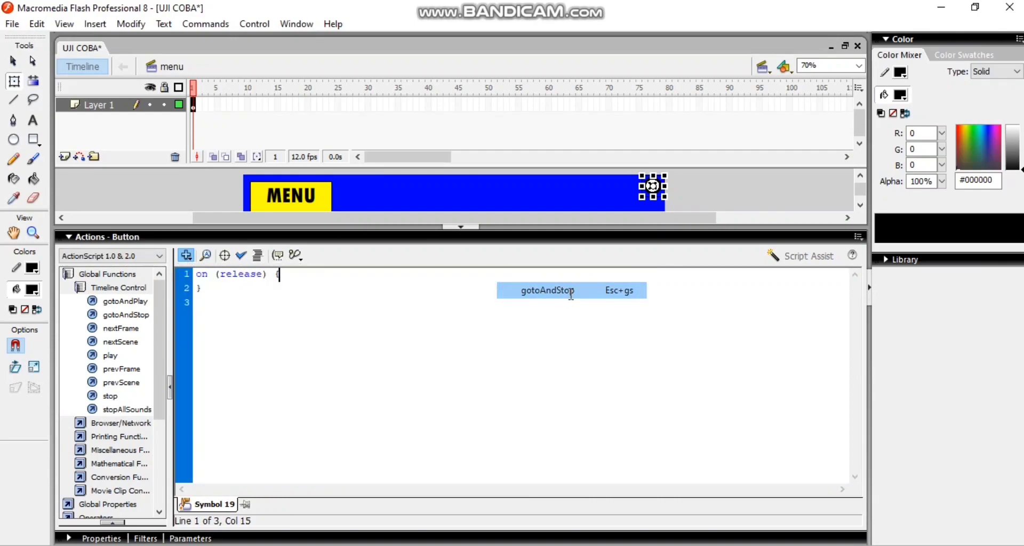
text(7)
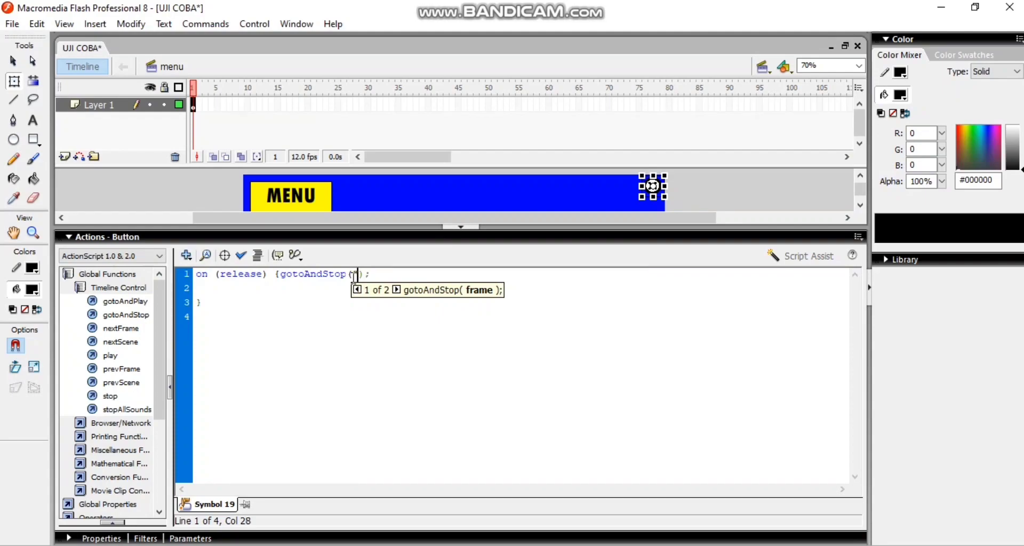
text(ending",1)
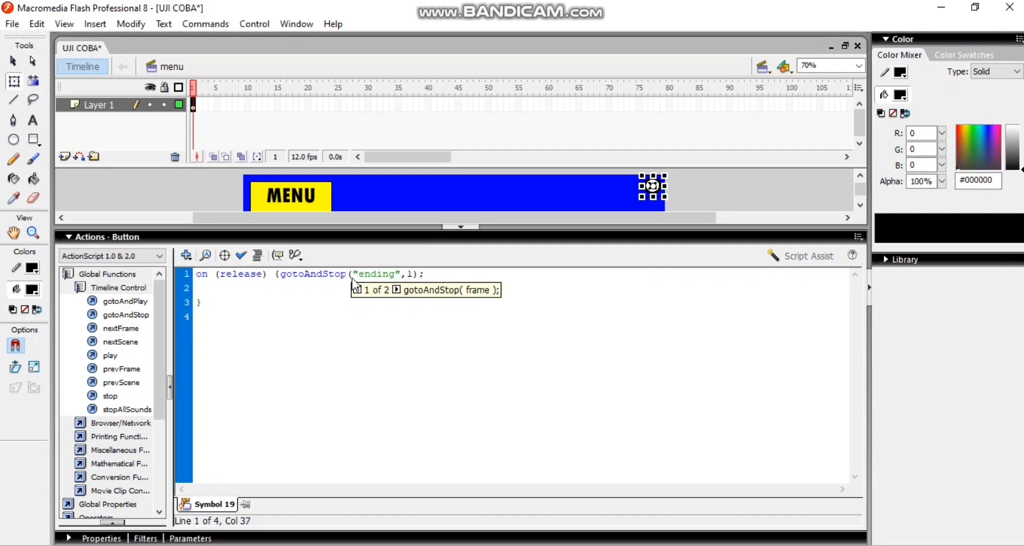
click(536, 235)
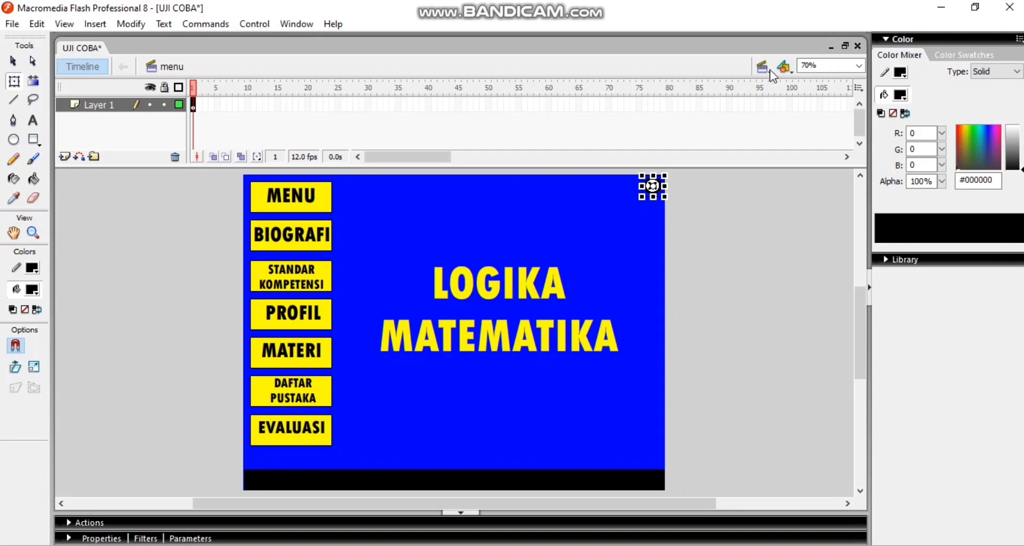
click(769, 71)
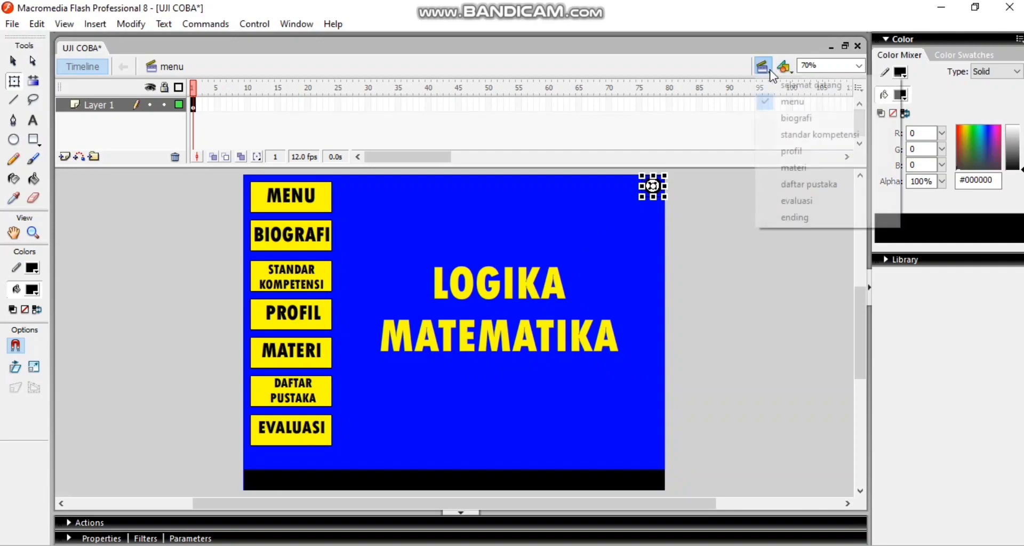
click(722, 298)
click(721, 298)
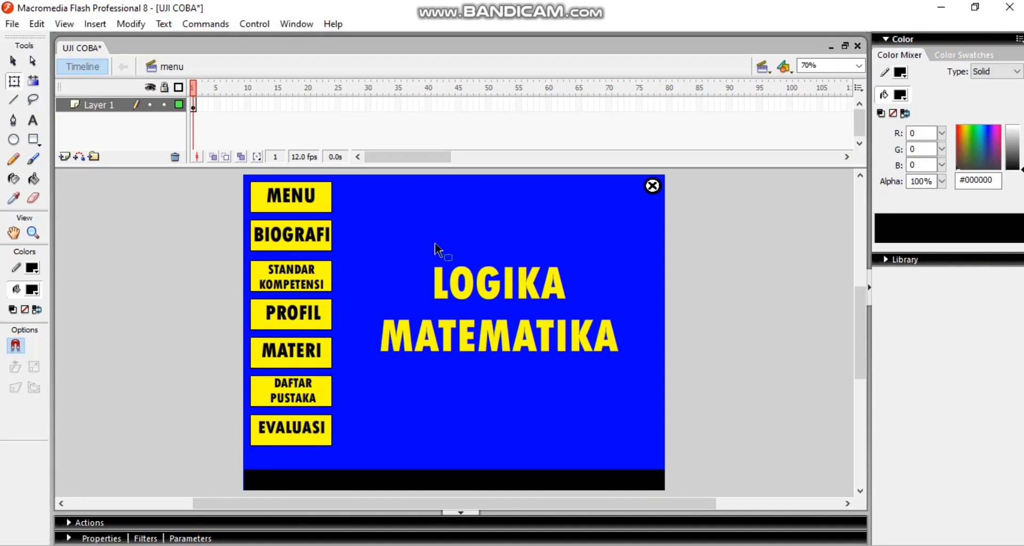
Step: Copy the menu scene's first frame and paste it into frame 1 of the biografi scene
click(192, 105)
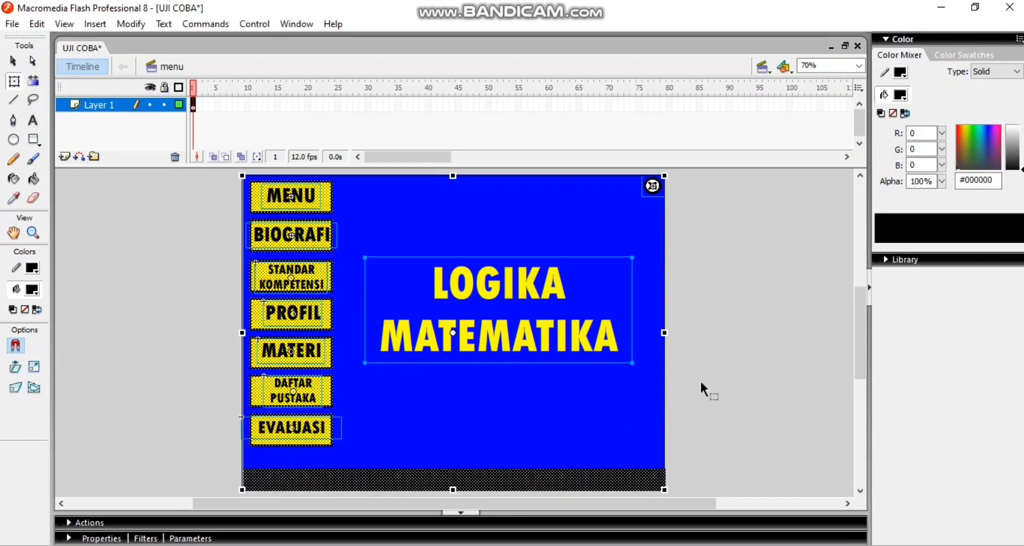
right_click(194, 107)
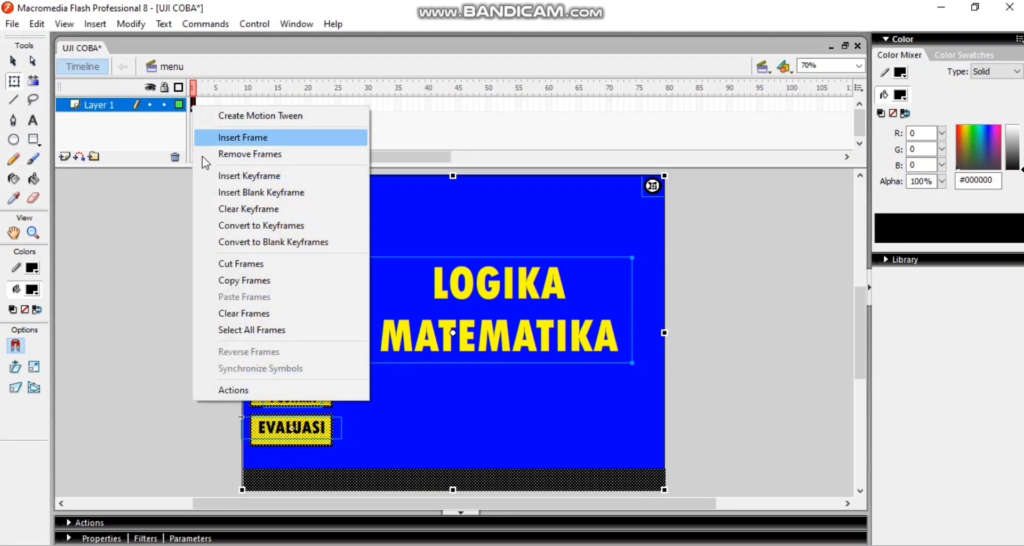
click(223, 287)
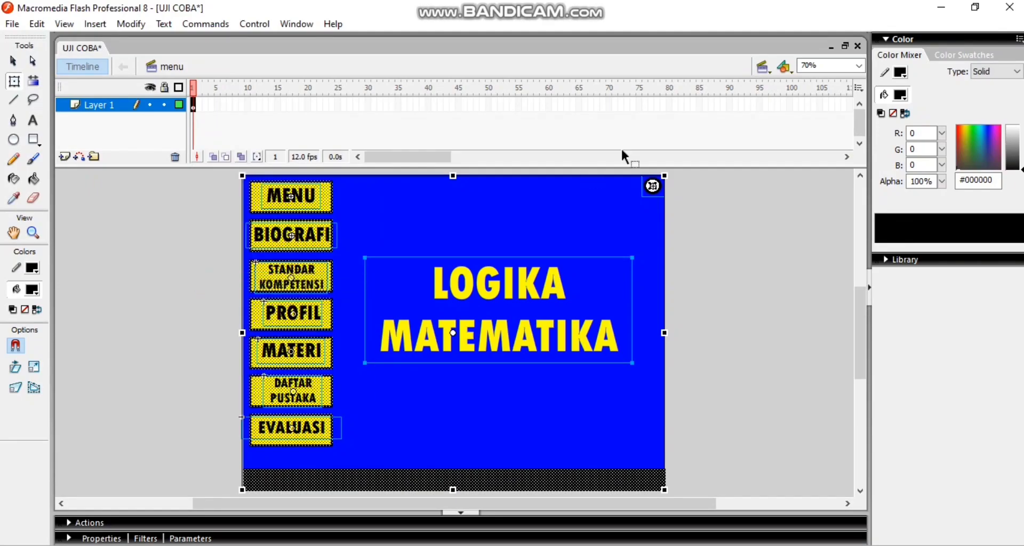
click(768, 72)
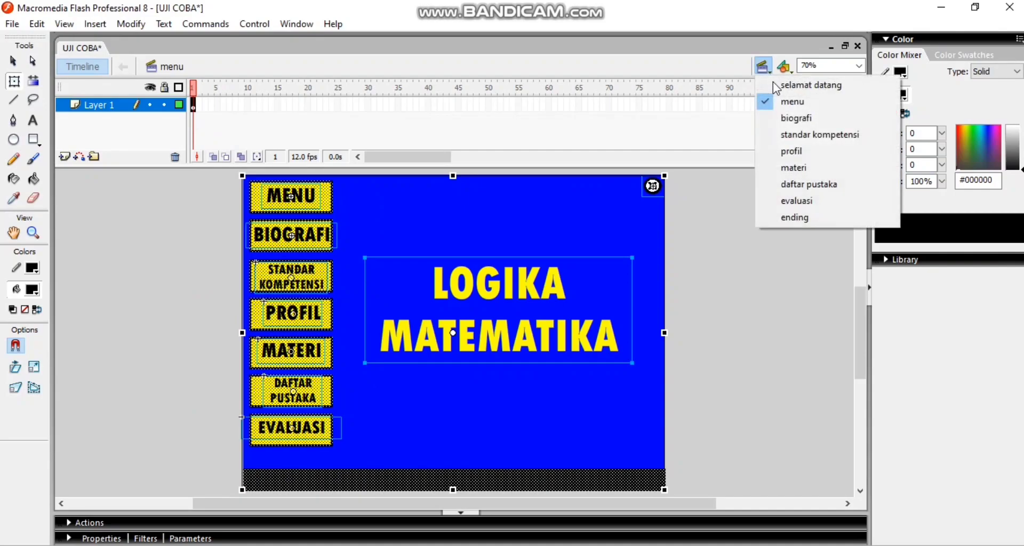
click(783, 121)
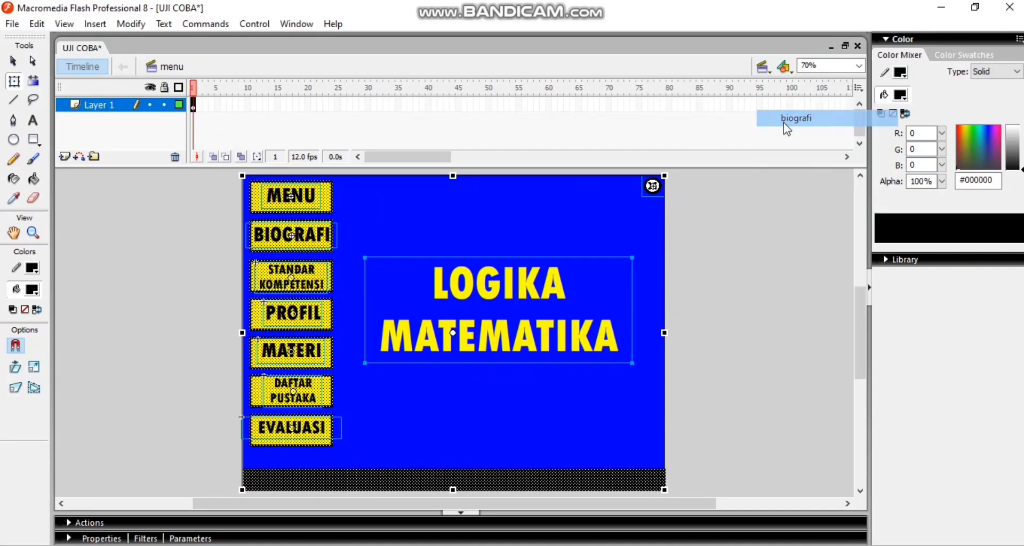
right_click(193, 107)
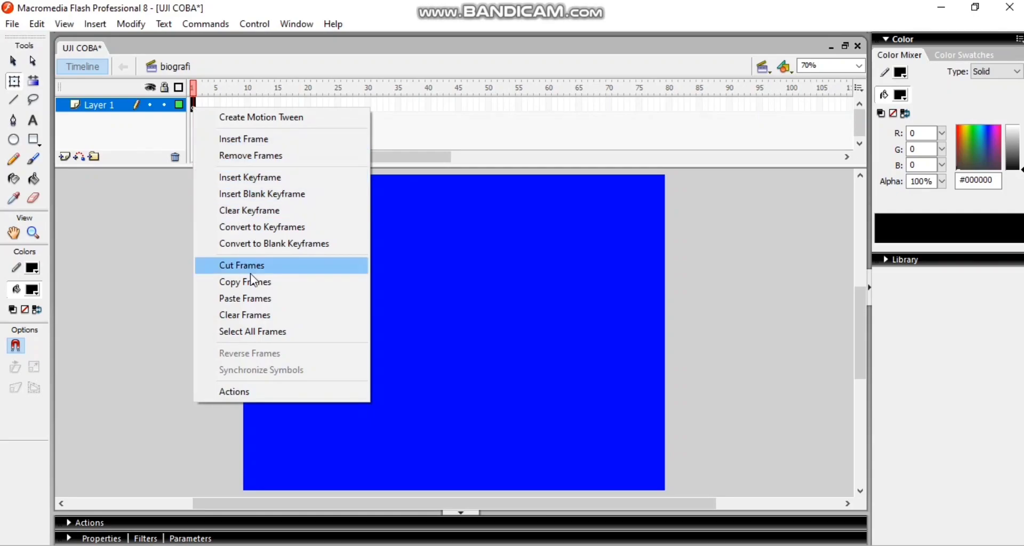
click(251, 302)
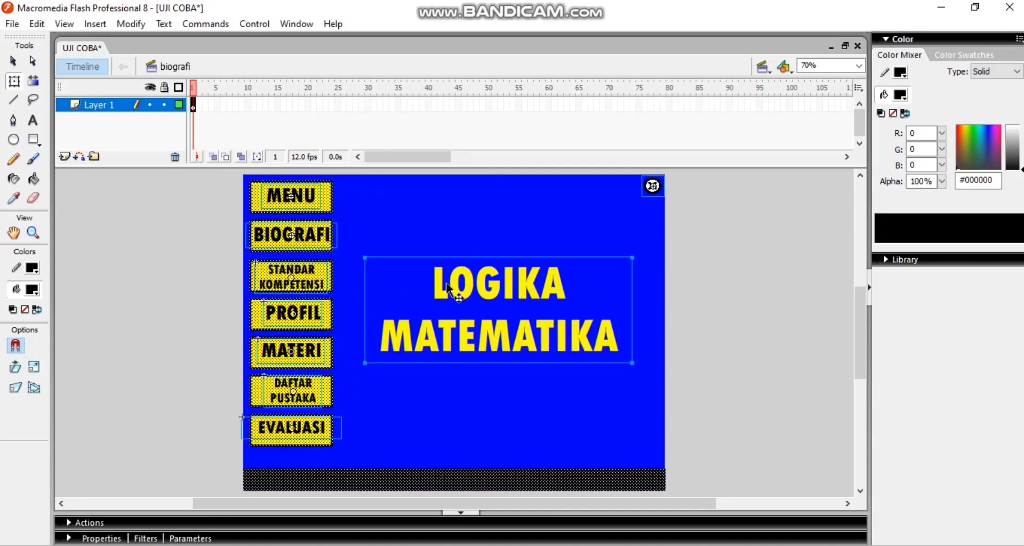
Step: Delete the LOGIKA MATEMATIKA title from the biografi scene and copy that scene's first frame
drag(352, 240, 649, 385)
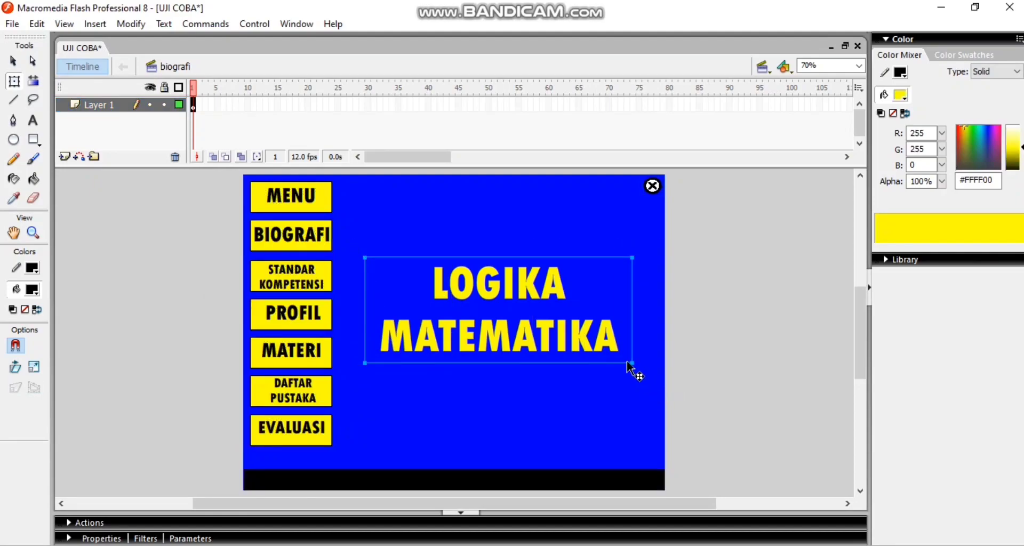
key(Delete)
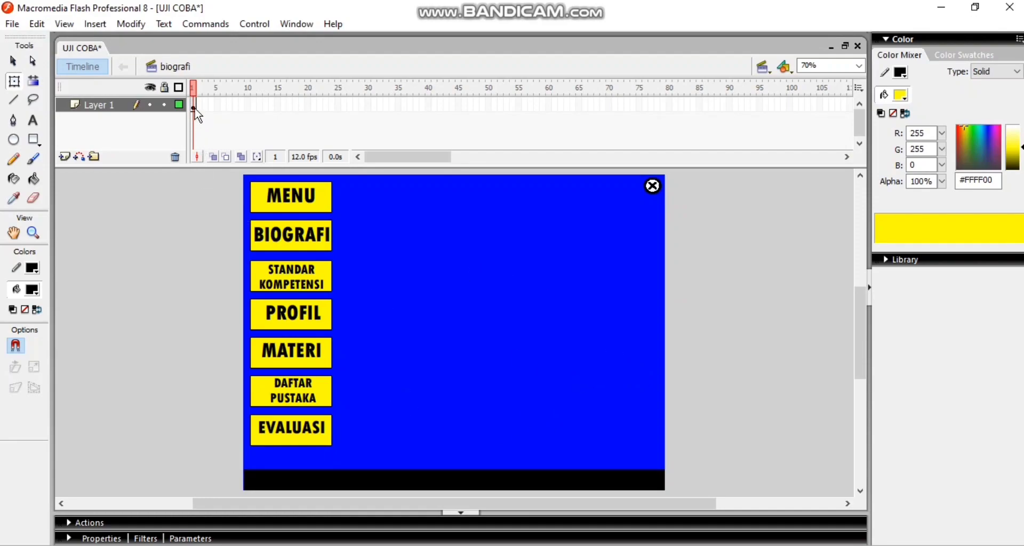
click(193, 106)
right_click(195, 108)
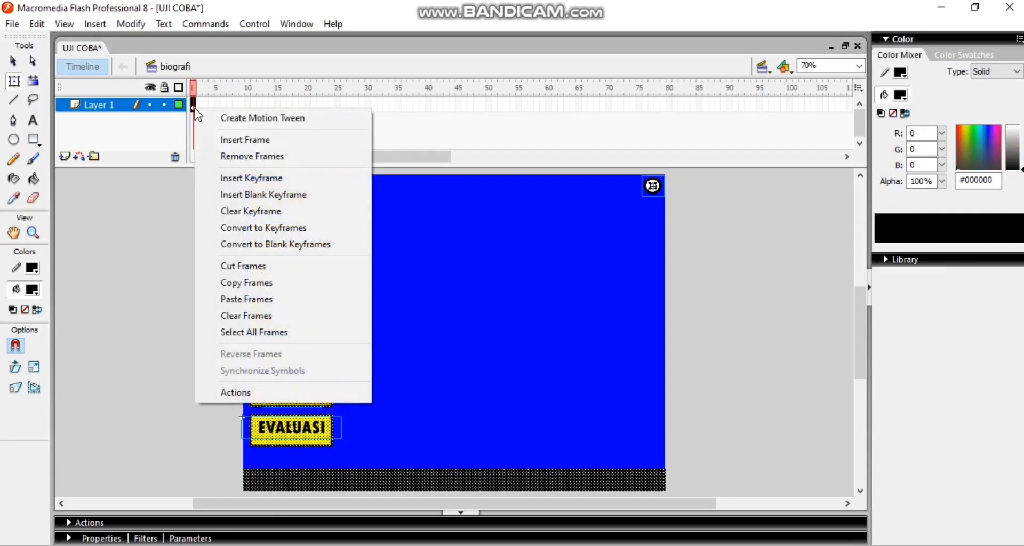
click(232, 280)
Step: Paste the copied biografi frame into frame 1 of the standar kompetensi scene
click(763, 69)
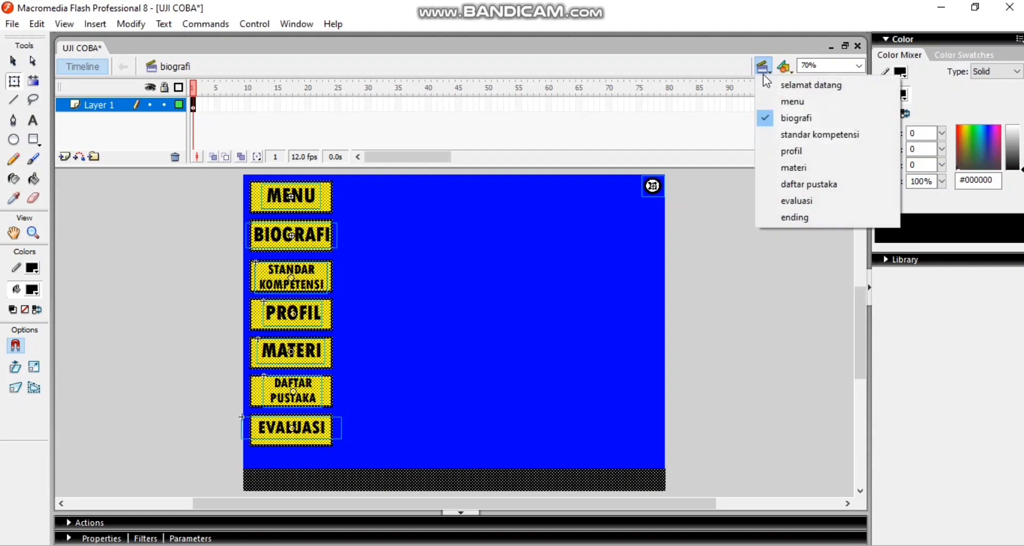
click(779, 140)
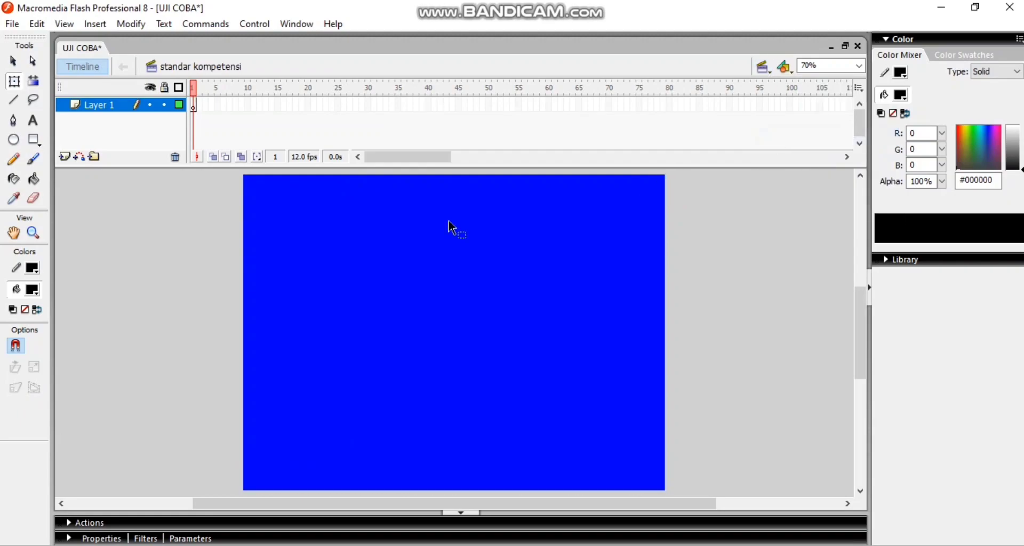
click(193, 105)
right_click(193, 109)
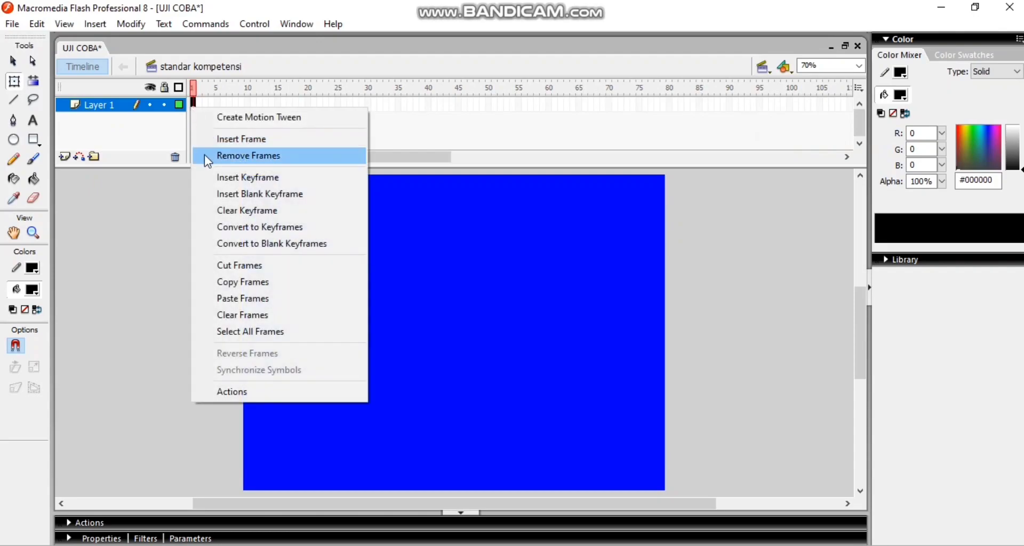
click(222, 298)
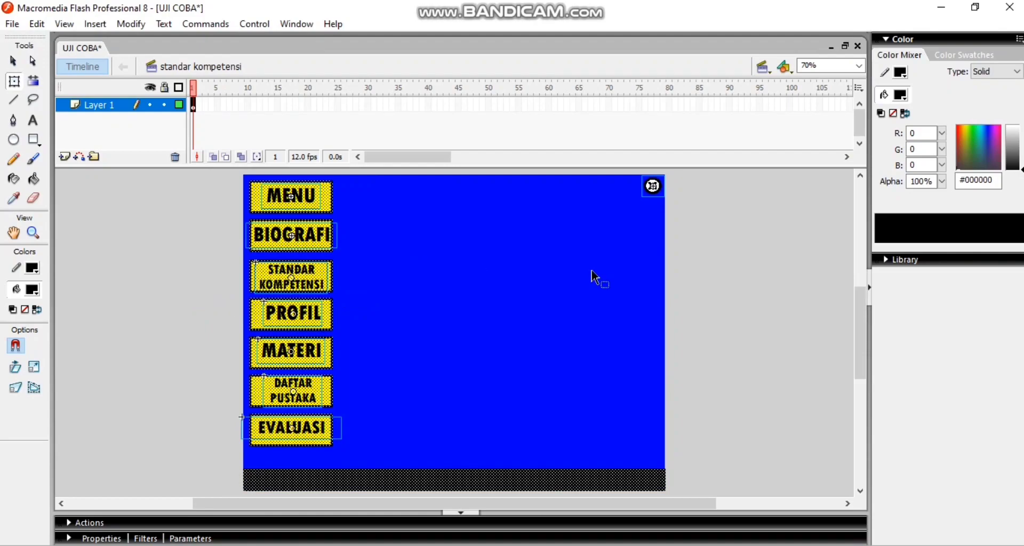
Step: Paste the copied button-menu frame into frame 1 of the profil scene
click(766, 67)
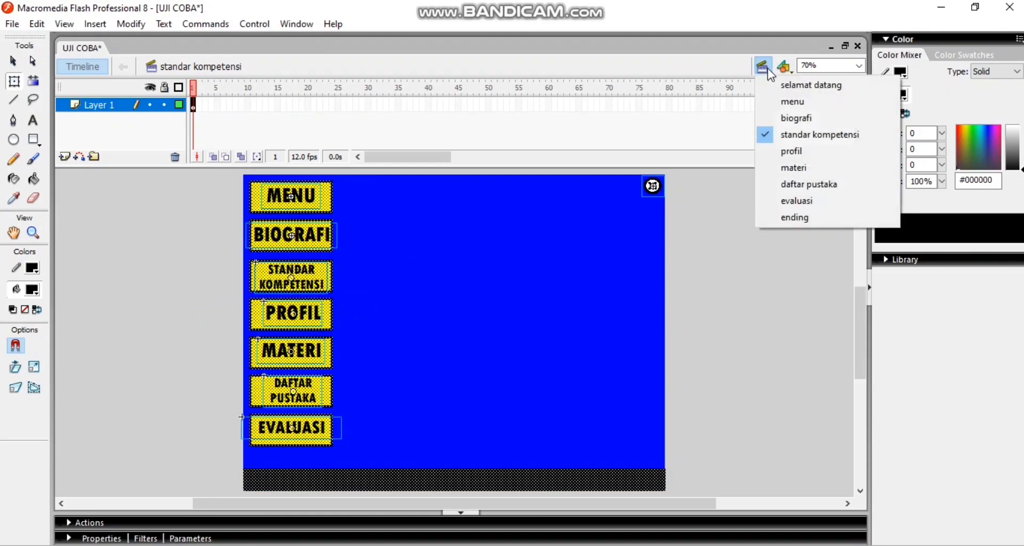
click(809, 152)
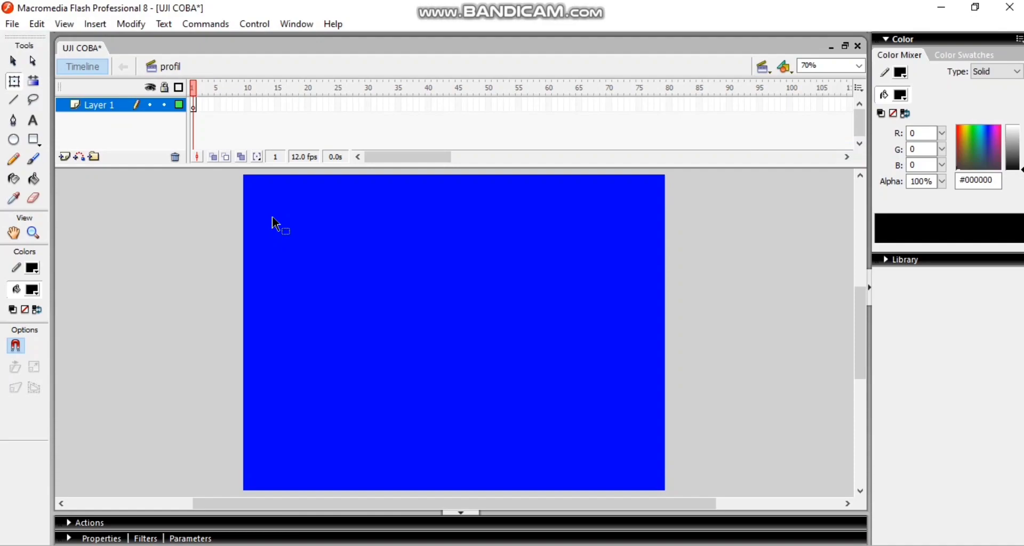
click(194, 107)
right_click(194, 109)
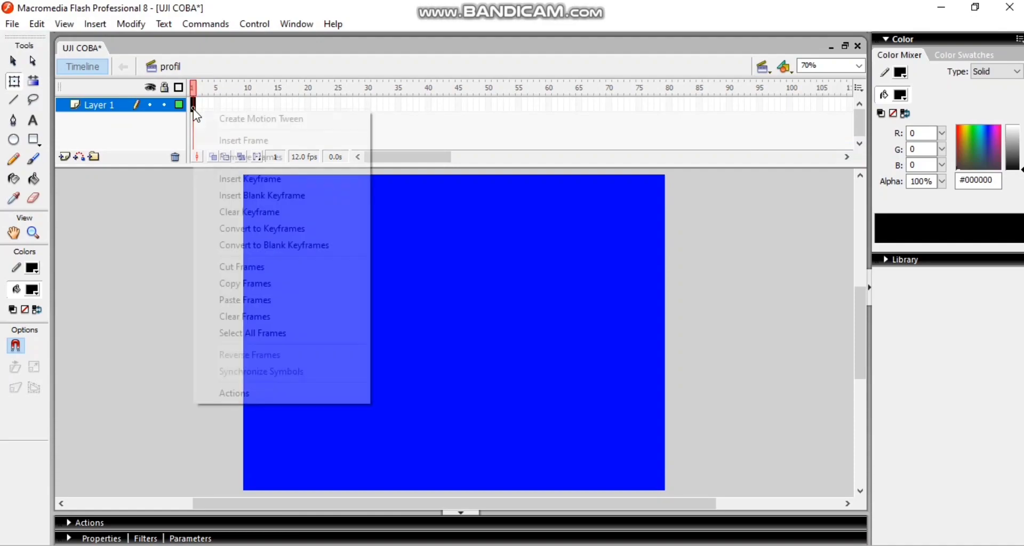
click(229, 300)
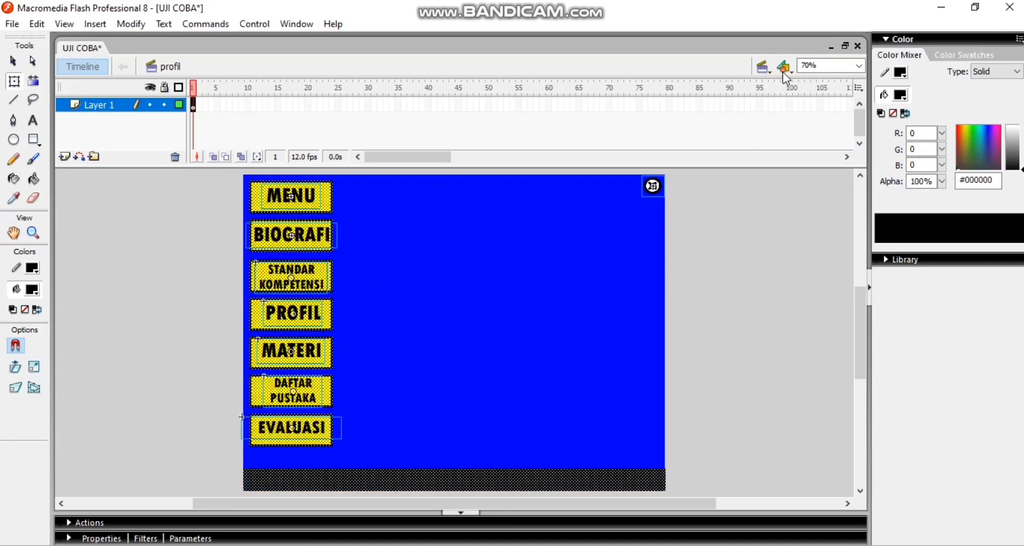
Step: Paste the copied button-menu frame into frame 1 of the daftar pustaka scene
click(762, 67)
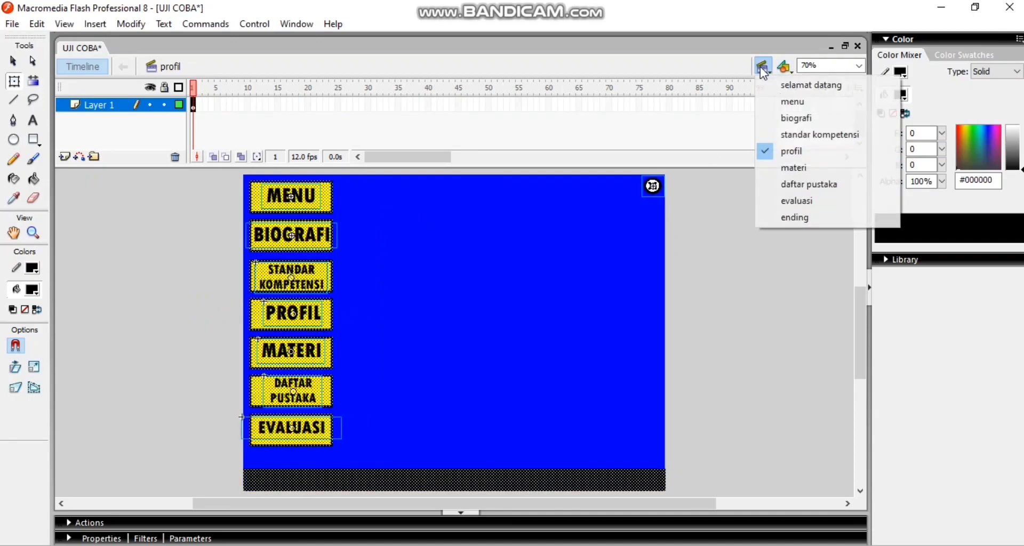
click(782, 185)
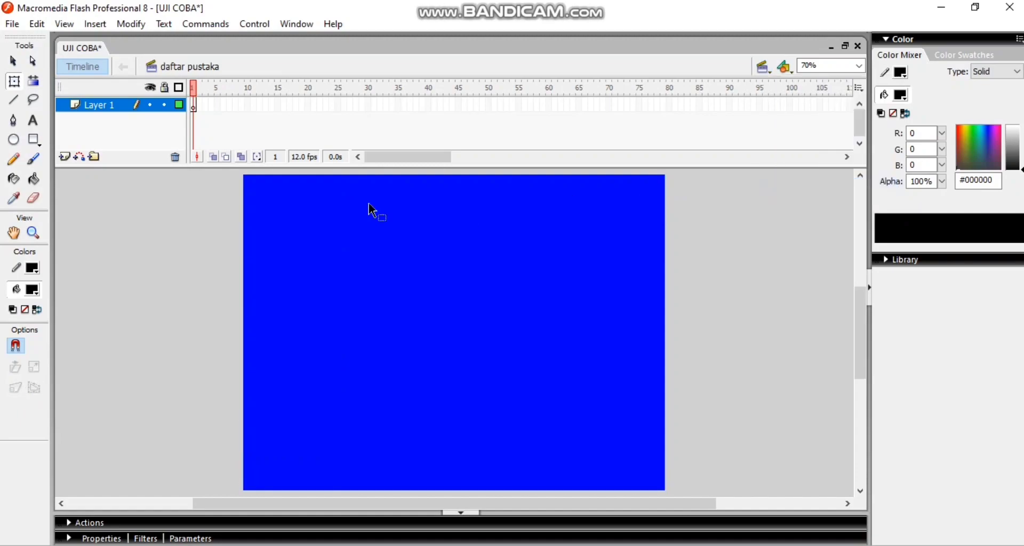
right_click(293, 195)
click(193, 105)
right_click(194, 109)
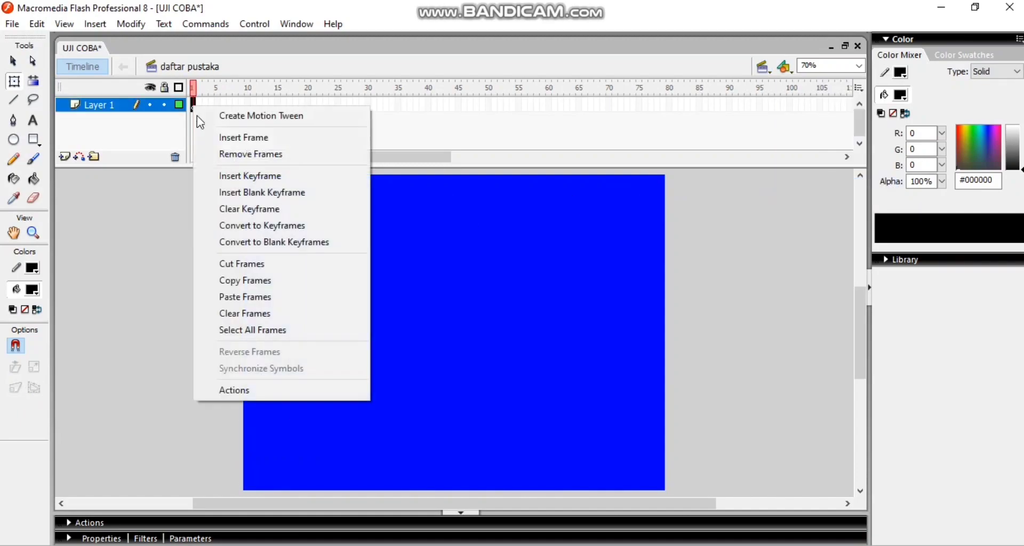
click(248, 299)
Step: Paste the copied button-menu frame into frame 1 of the materi scene
click(771, 69)
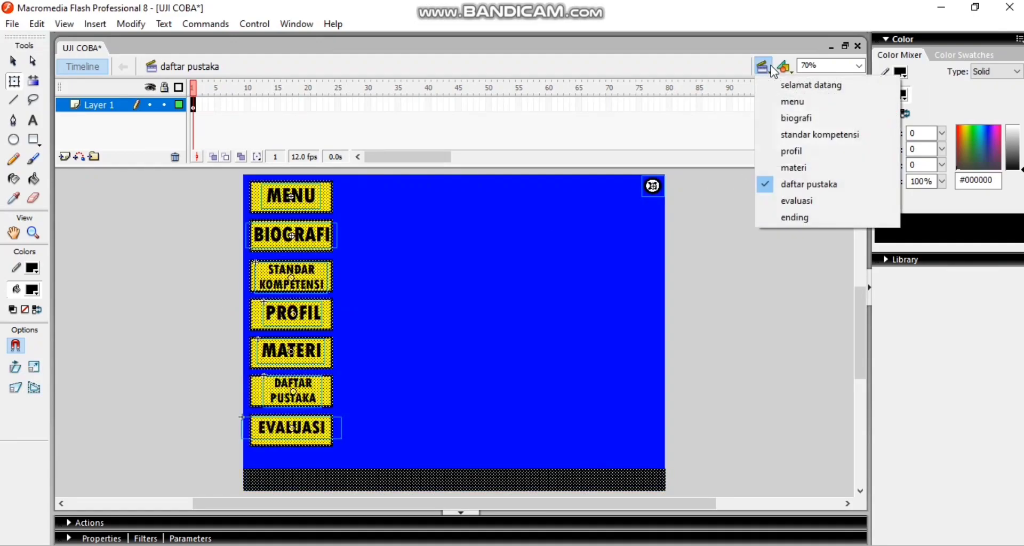
click(794, 169)
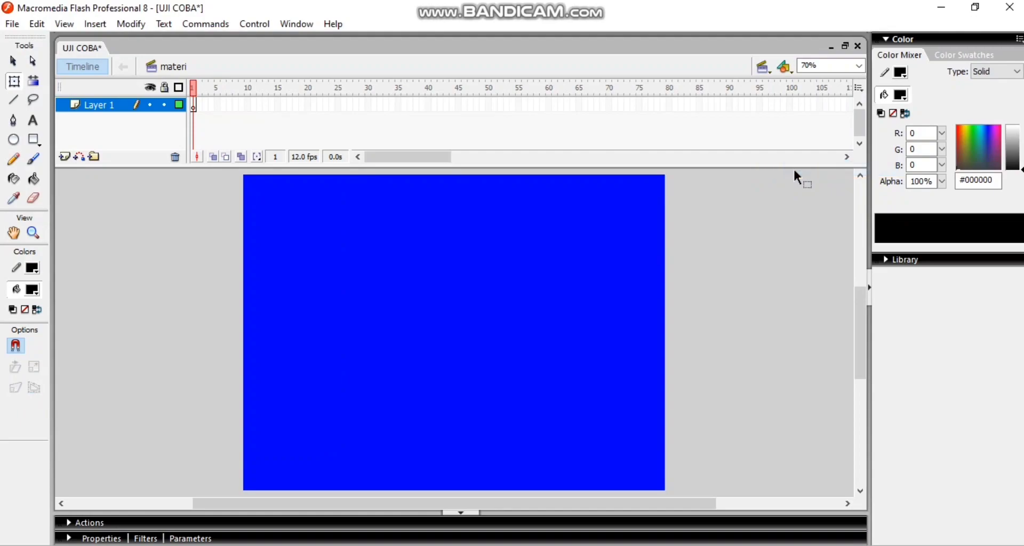
click(193, 105)
right_click(193, 105)
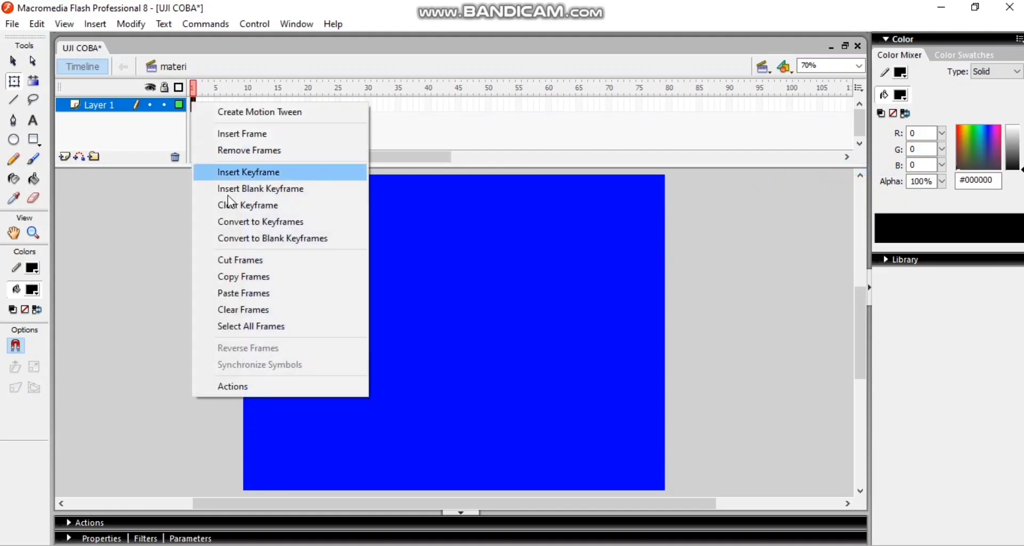
click(241, 295)
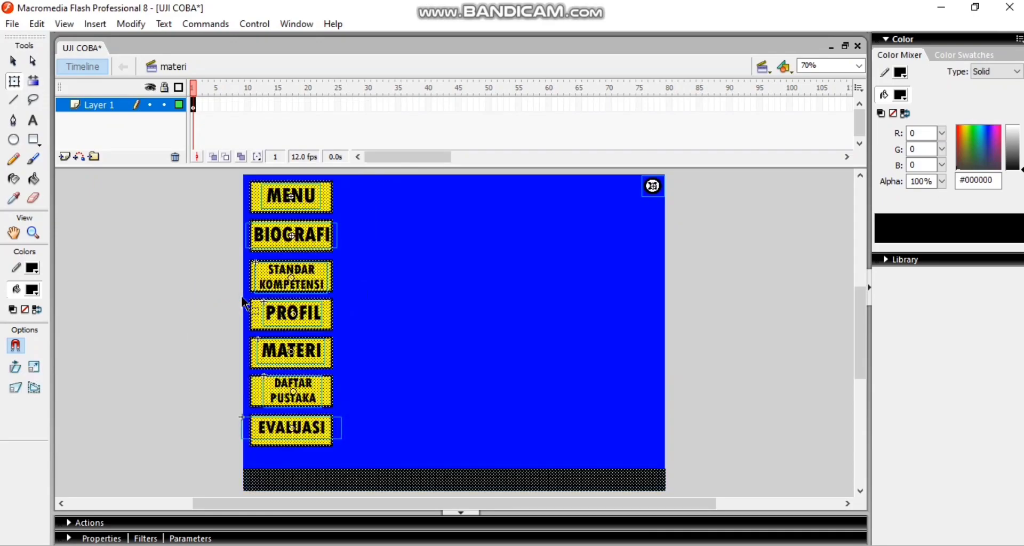
Step: Delete the six buttons from BIOGRAFI down to EVALUASI in the materi scene, keeping MENU and the X button
click(394, 301)
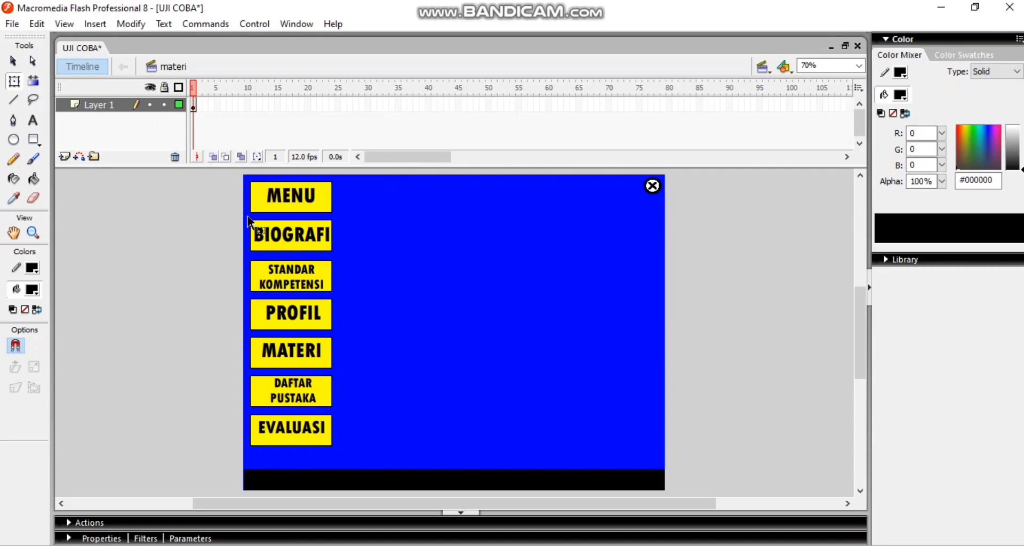
drag(247, 215, 335, 451)
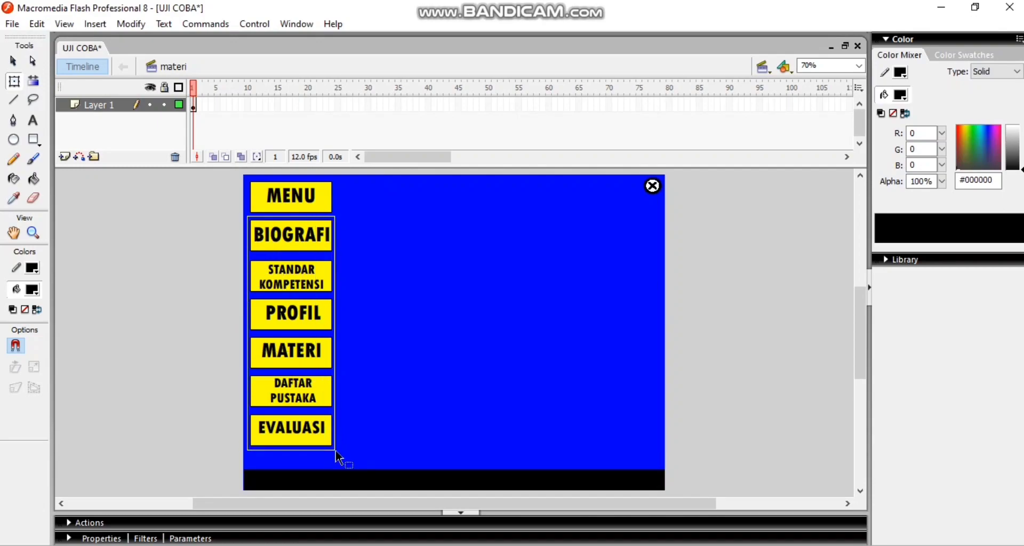
drag(335, 457, 339, 458)
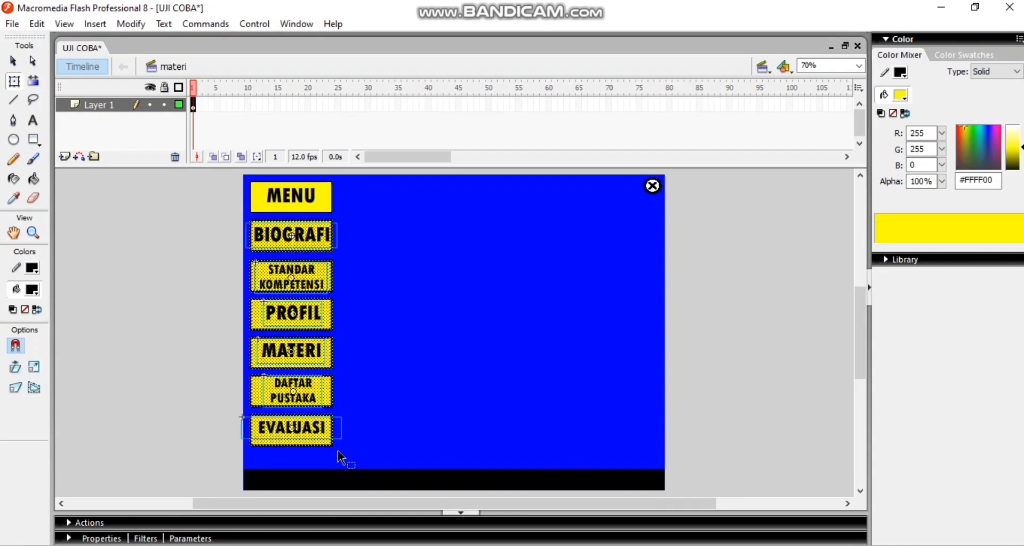
key(Delete)
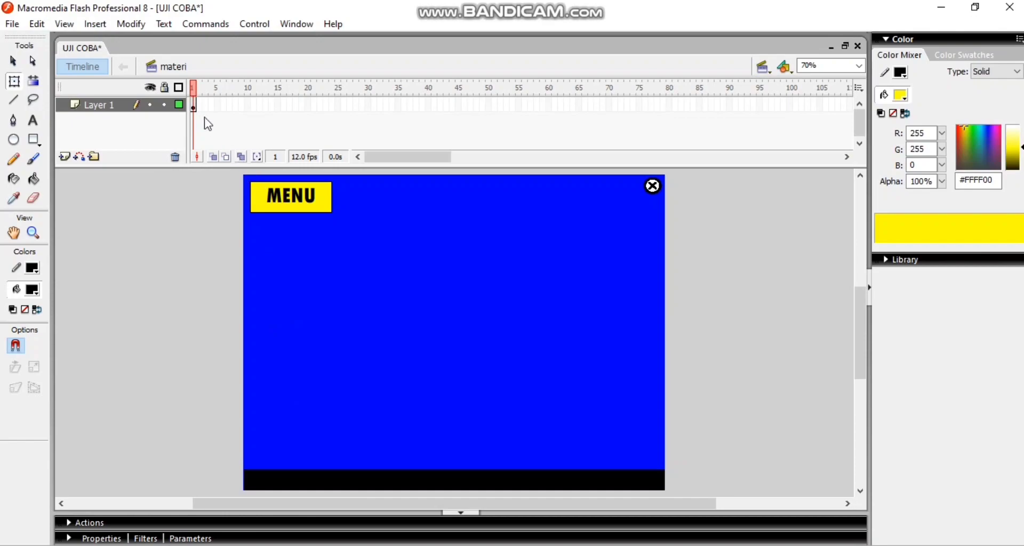
Step: Copy the materi scene's frame 1 and switch to the evaluasi scene
click(194, 106)
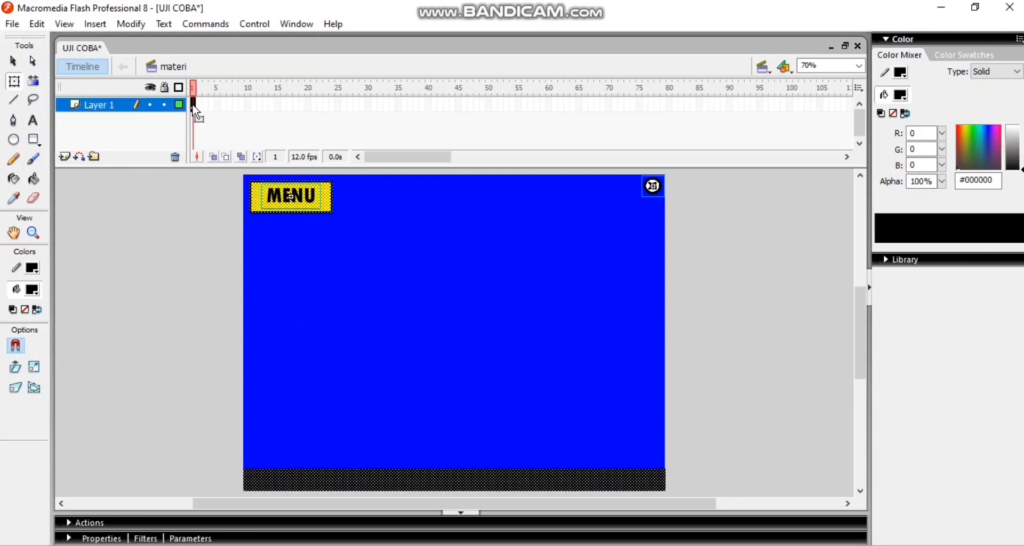
right_click(195, 111)
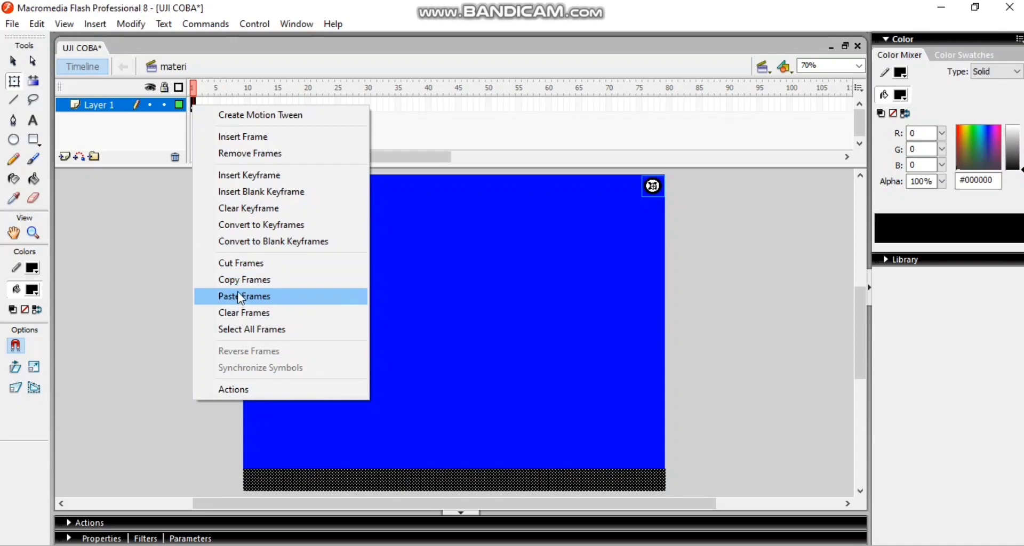
click(270, 282)
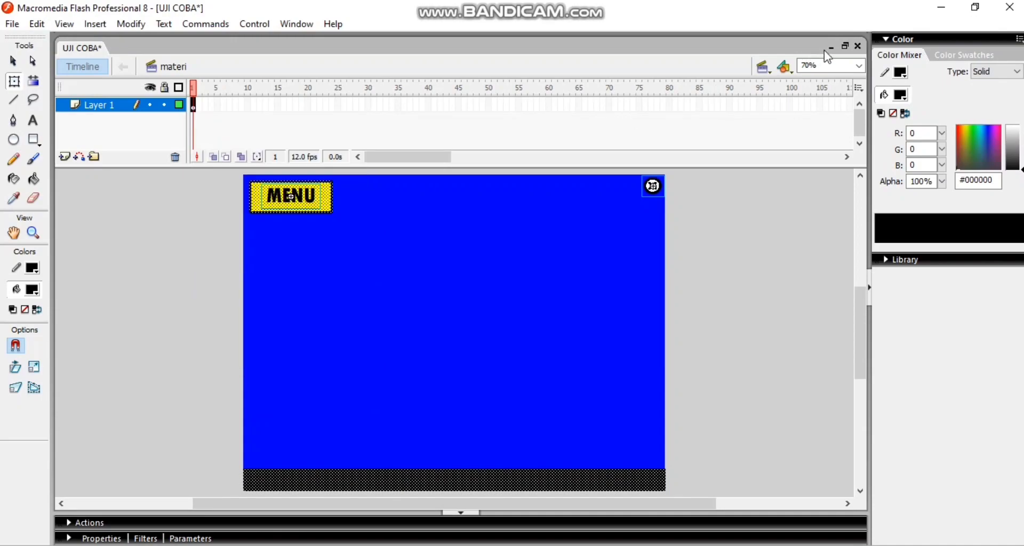
click(771, 74)
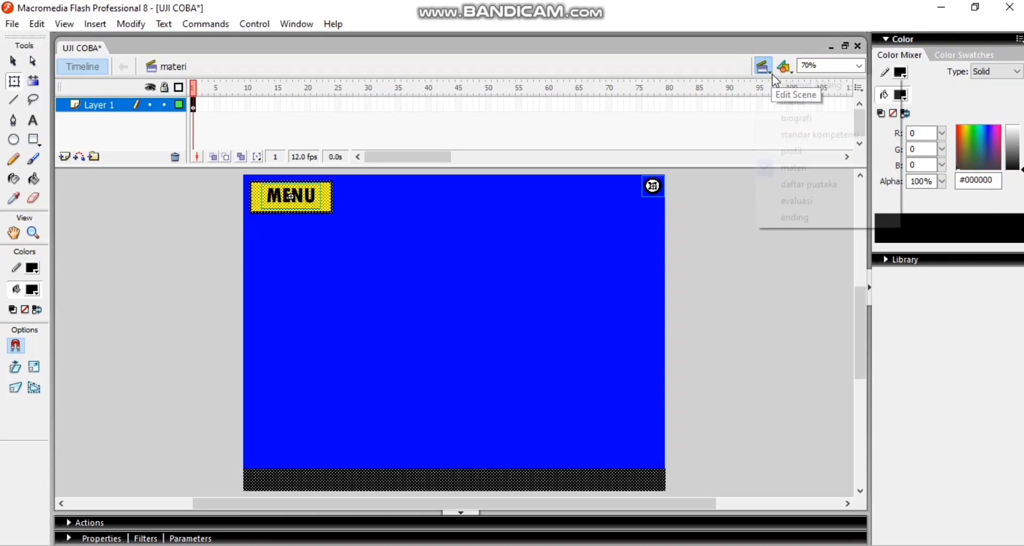
click(802, 201)
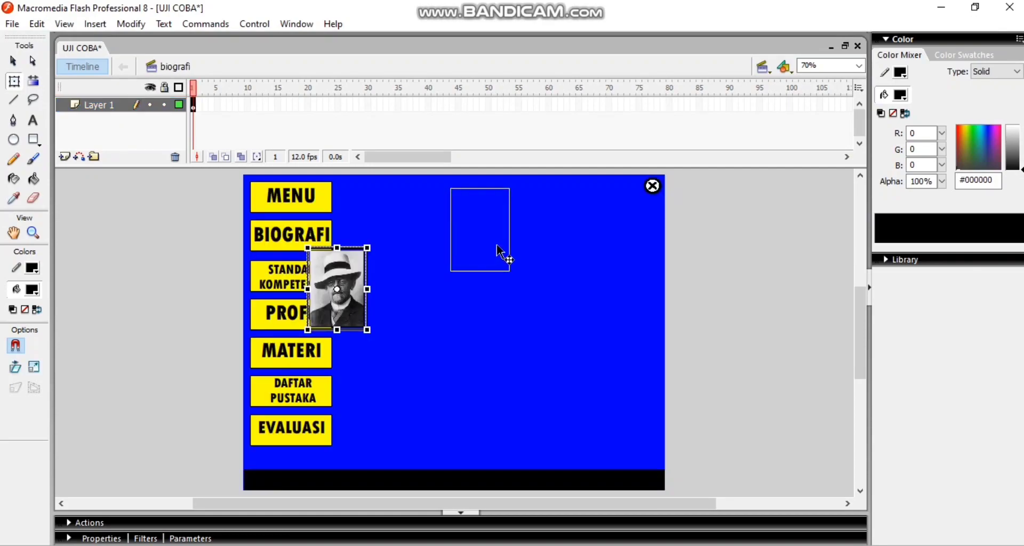
Step: Move the portrait to the upper middle of the biografi scene and paste the David Hilbert biography into a text box below it
drag(501, 253, 496, 246)
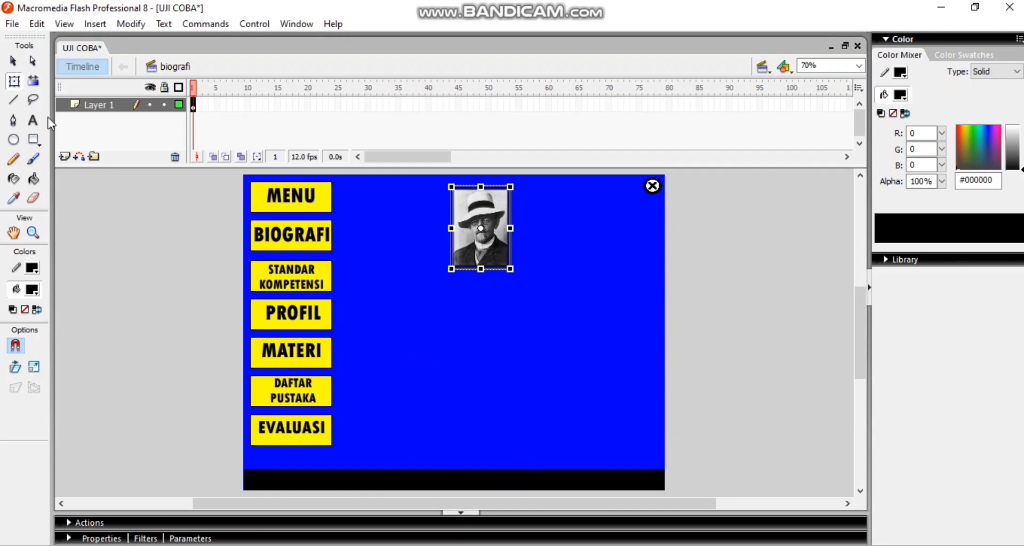
click(33, 121)
drag(361, 289, 631, 361)
key(ctrl+v)
Step: Select the entire pasted biography text and open its font size for editing
click(858, 65)
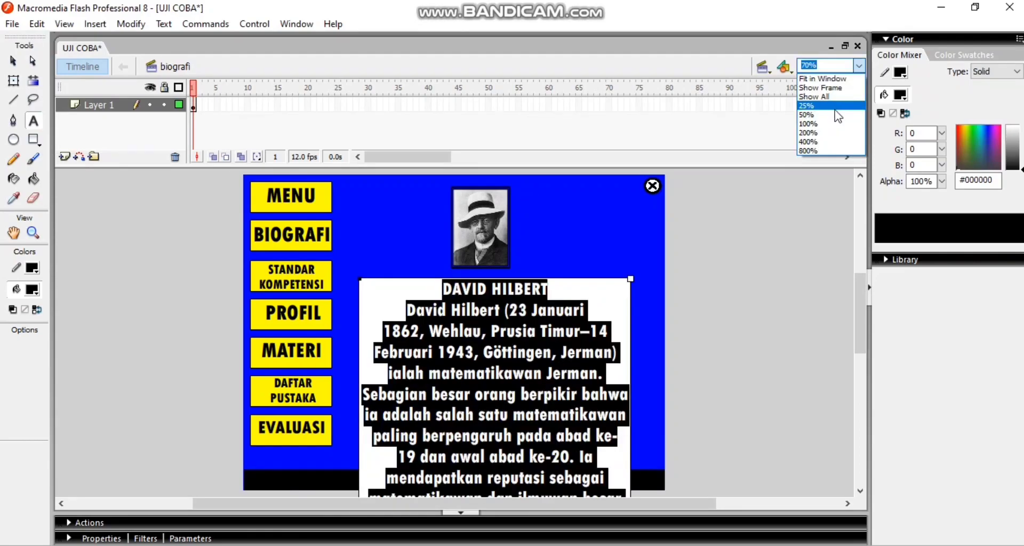
click(831, 112)
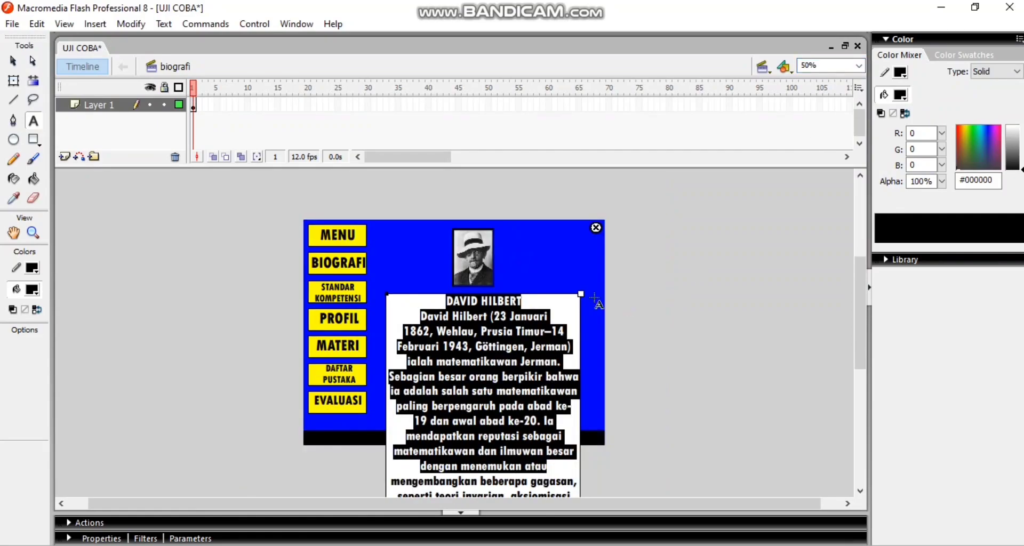
click(448, 302)
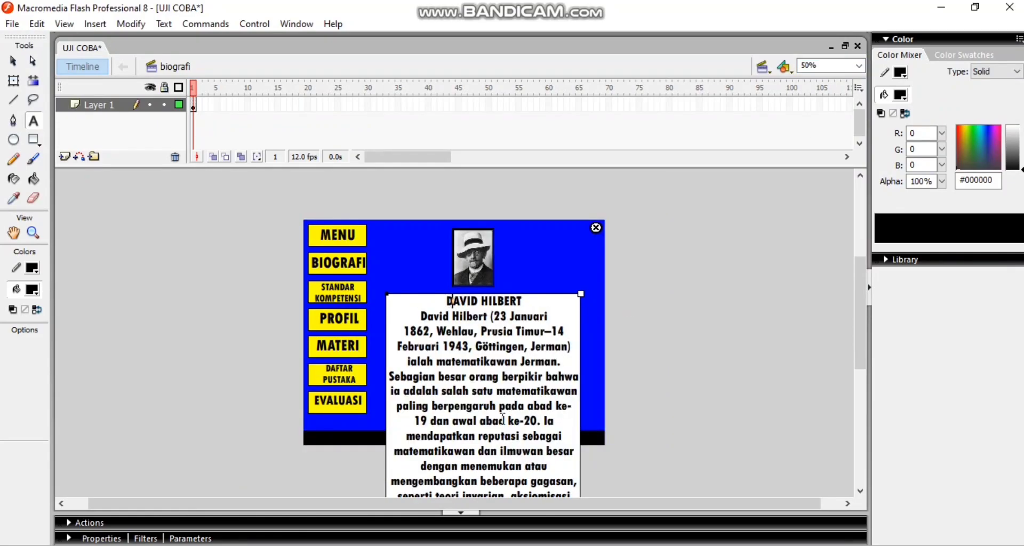
drag(448, 301, 540, 533)
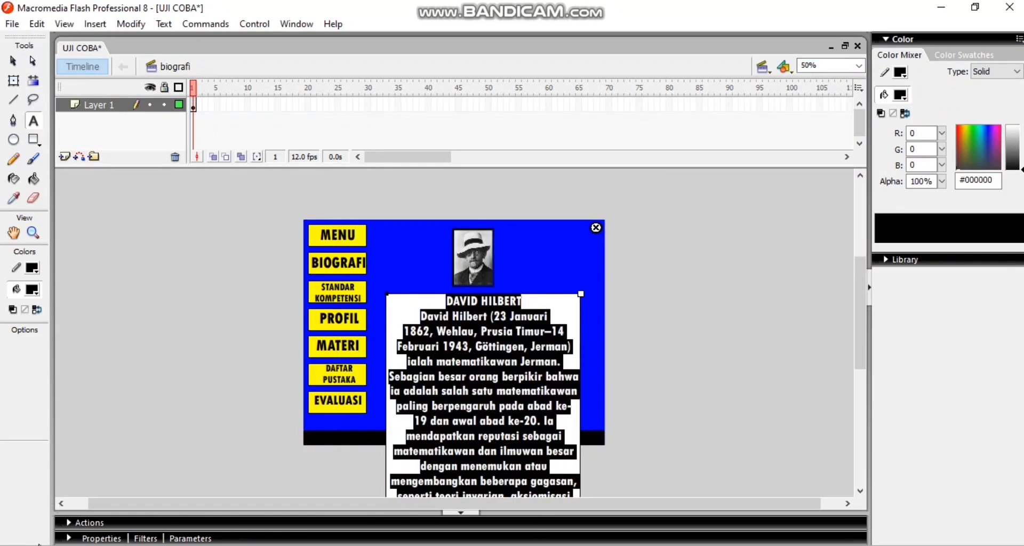
click(68, 539)
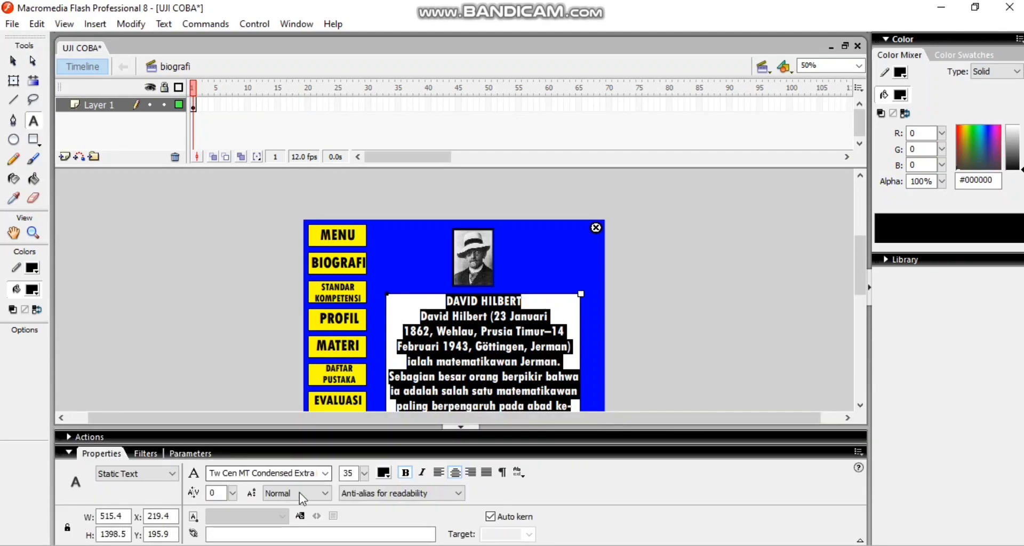
double_click(357, 473)
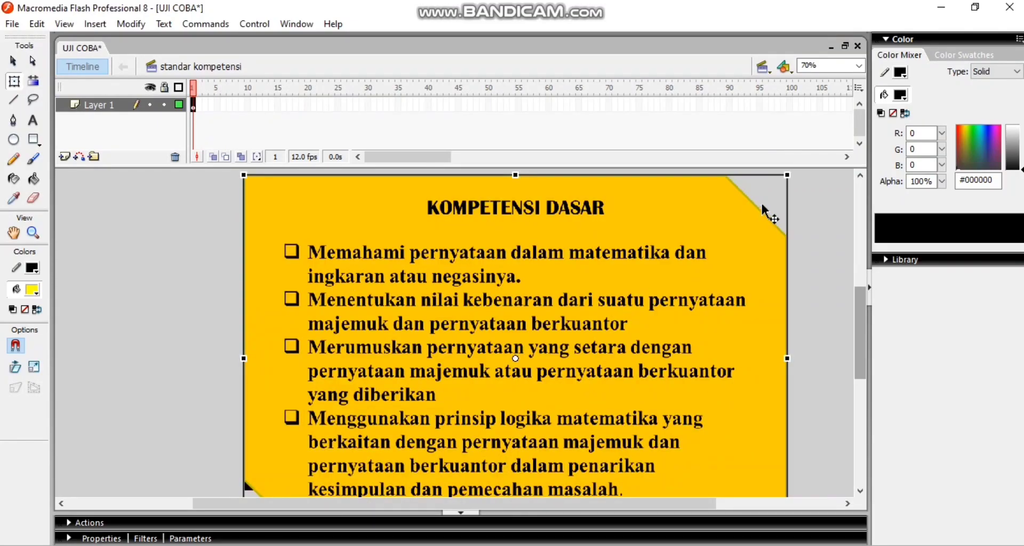
Step: Scale down the KOMPETENSI DASAR image in the standar kompetensi scene and move it just below the STANDAR KOMPETENSI text
right_click(652, 264)
click(785, 180)
drag(787, 175, 645, 275)
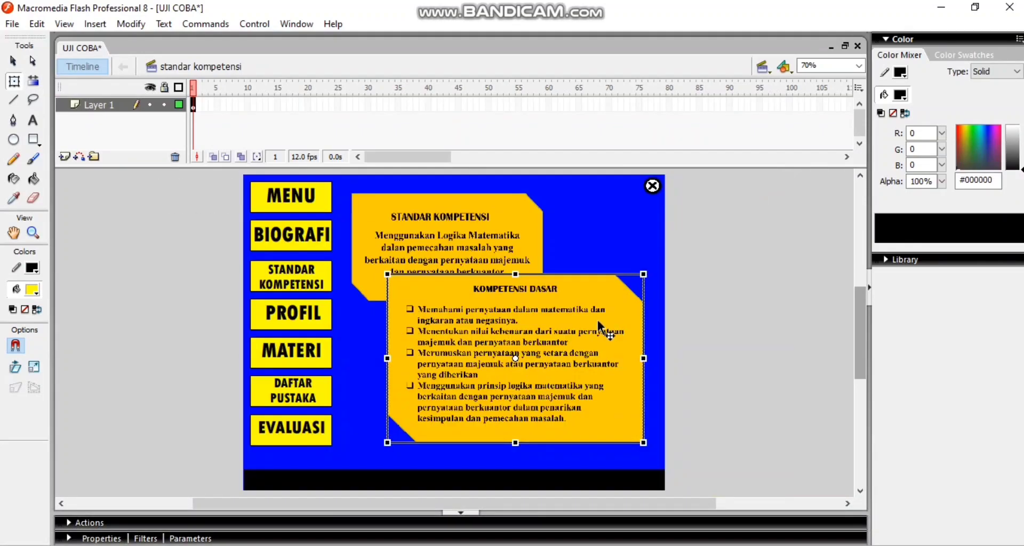
drag(594, 340, 596, 352)
click(720, 365)
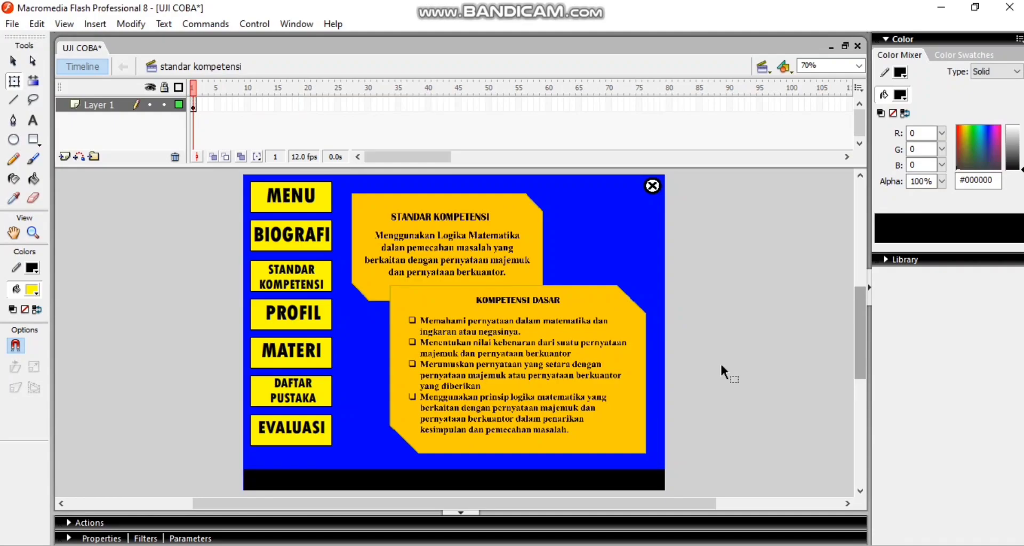
Step: Paste the copied profile image into the profil scene and scale it down toward the stage size
click(762, 66)
click(792, 190)
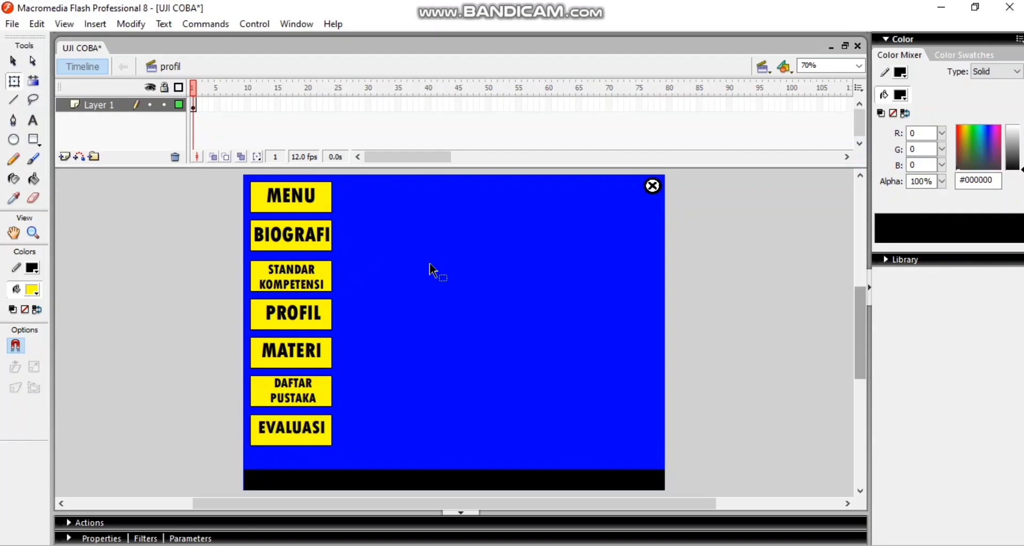
key(ctrl+v)
drag(781, 346, 600, 318)
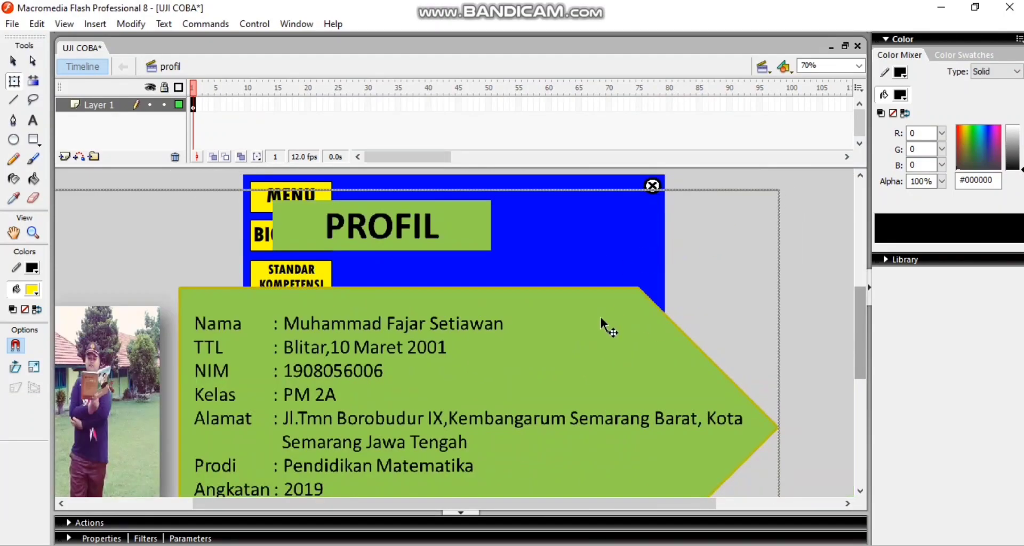
right_click(600, 318)
click(648, 171)
drag(779, 189, 617, 294)
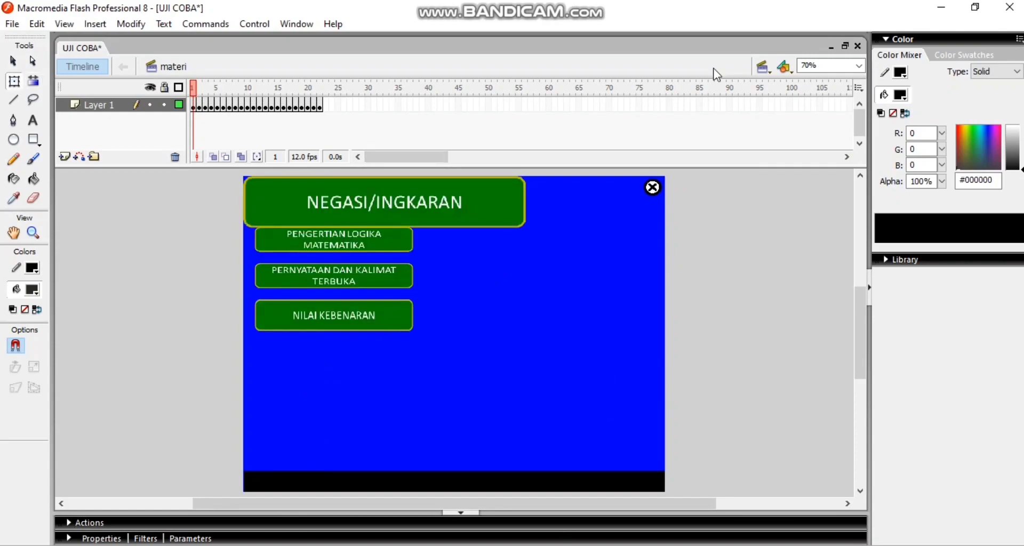
Step: Match the NEGASI/INGKARAN image to the PENGERTIAN LOGIKA MATEMATIKA button by setting its width to 300 and X position to 22
click(487, 217)
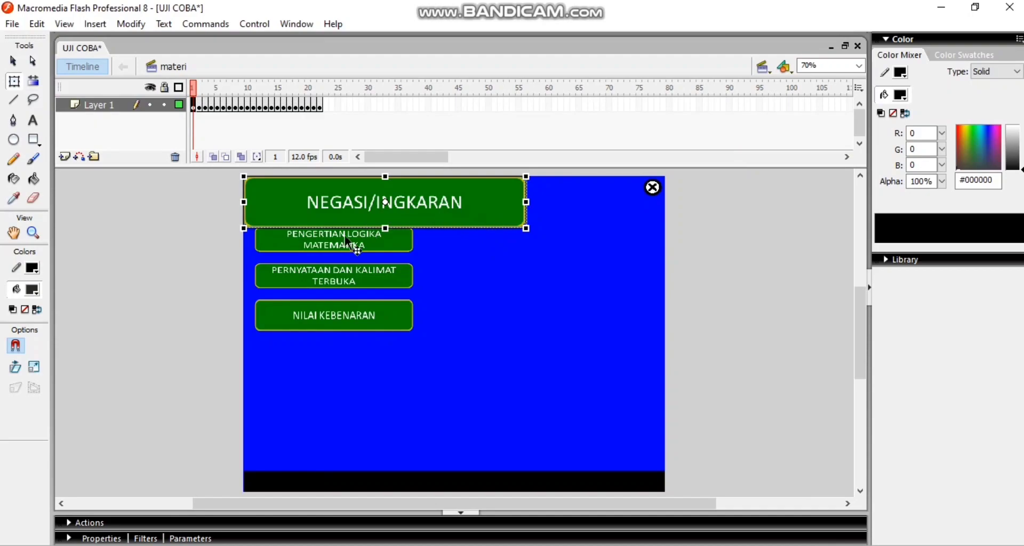
click(69, 538)
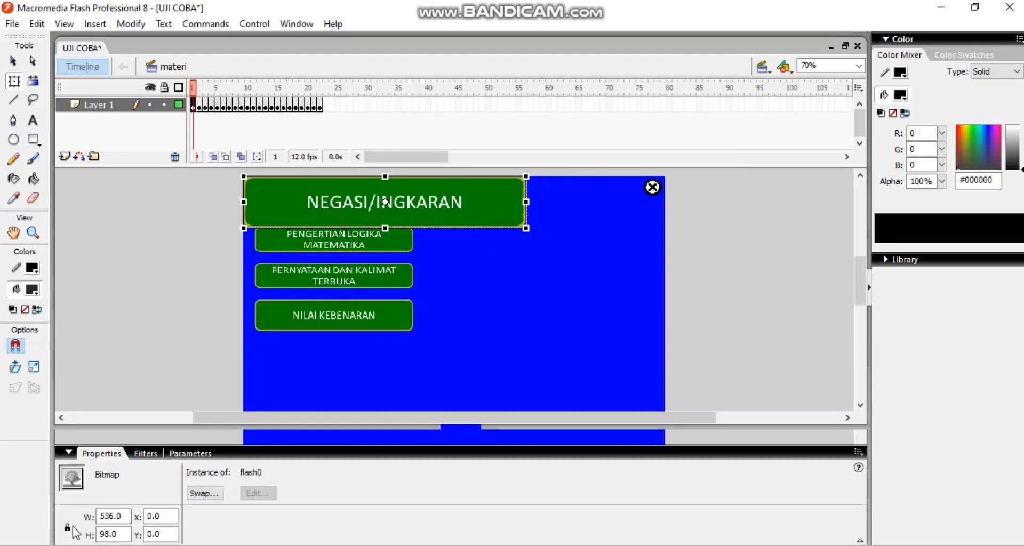
drag(123, 517, 87, 521)
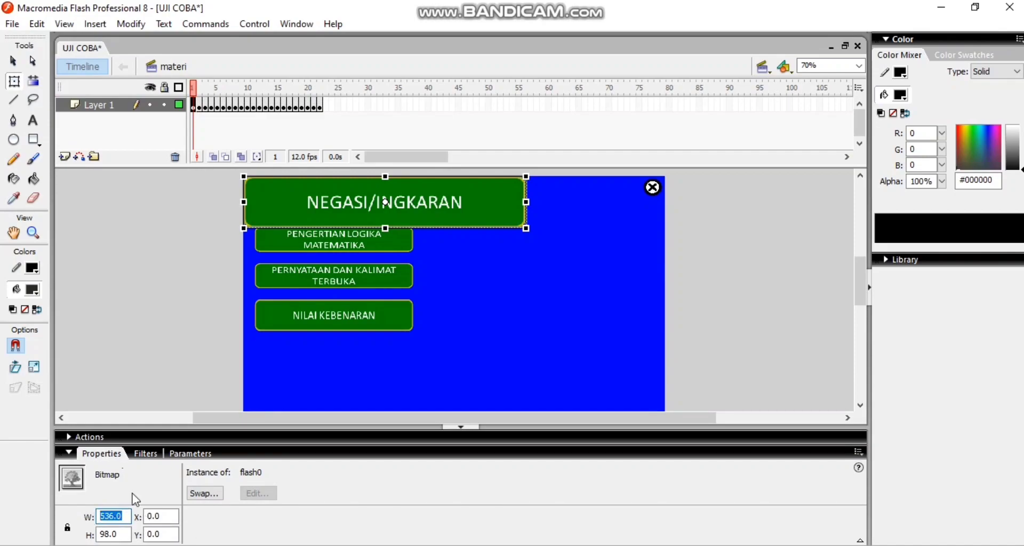
click(380, 243)
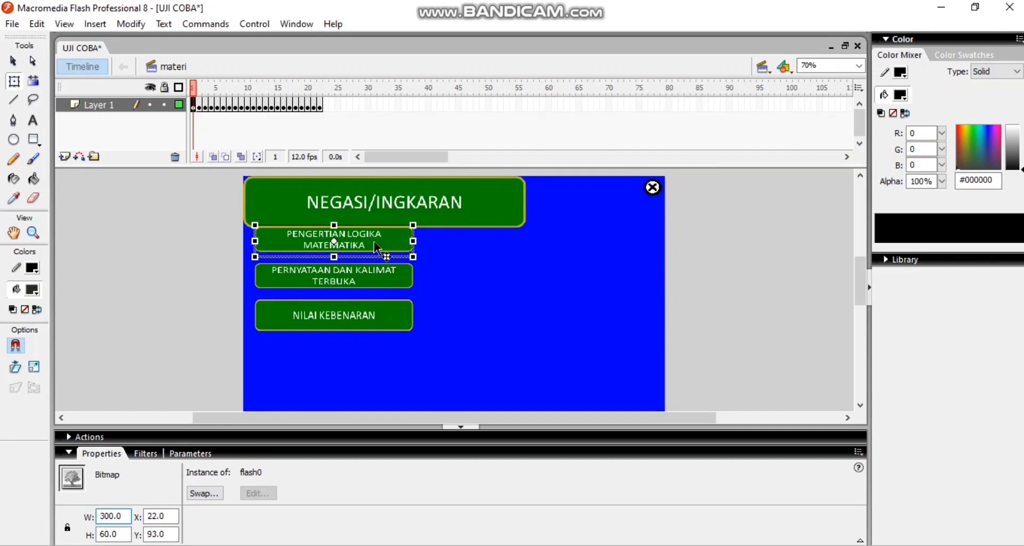
click(424, 216)
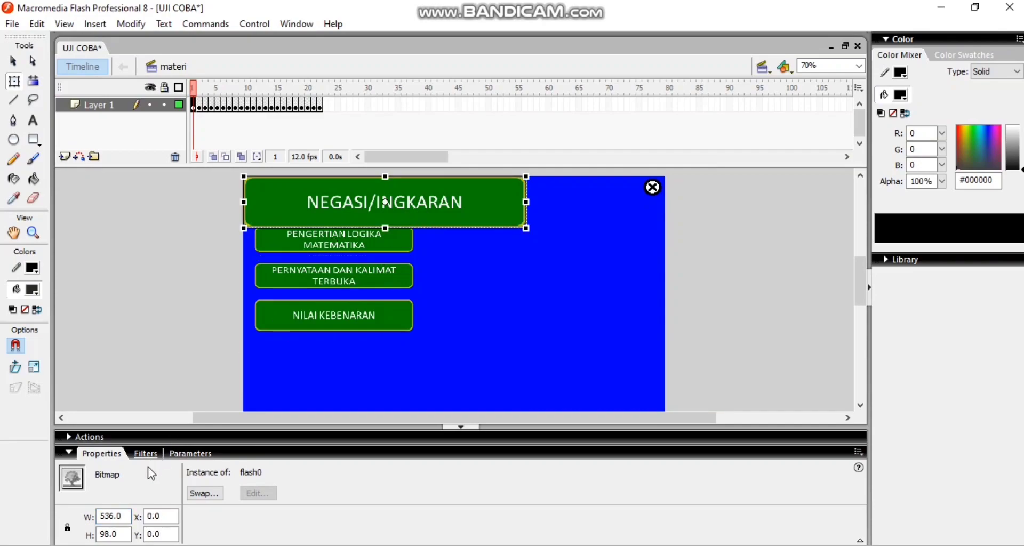
double_click(128, 515)
text(300)
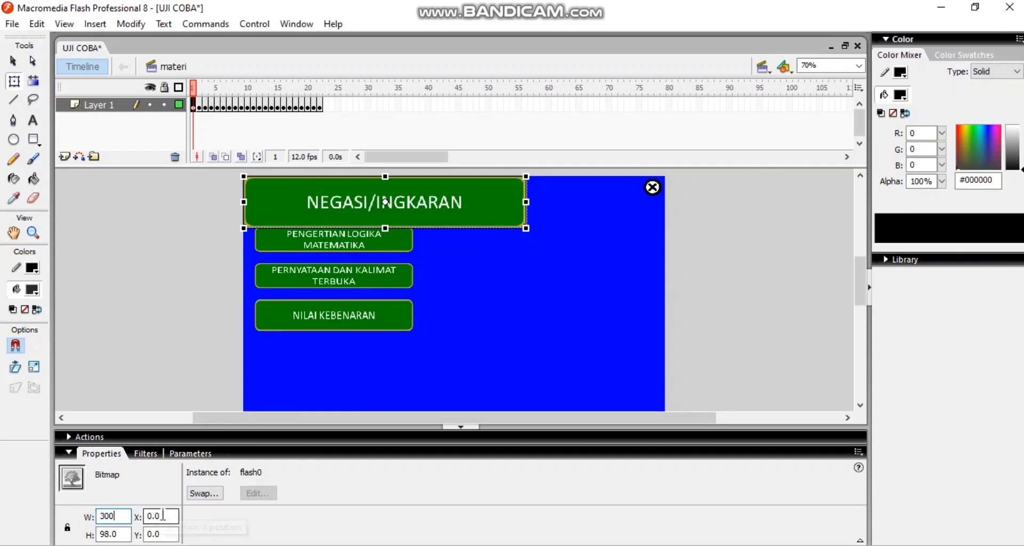
double_click(155, 515)
text(22)
key(Return)
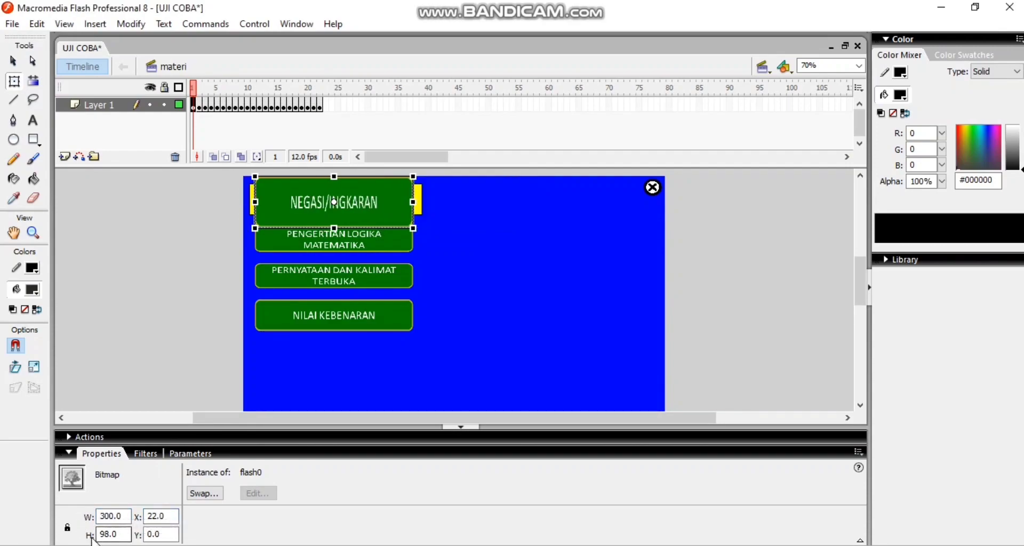
Step: Set the NEGASI/INGKARAN image's height to 60 and move it just below the NILAI KEBENARAN button
click(379, 285)
click(389, 322)
click(393, 248)
click(397, 212)
double_click(112, 533)
text(60)
click(179, 362)
drag(382, 194, 382, 361)
click(463, 319)
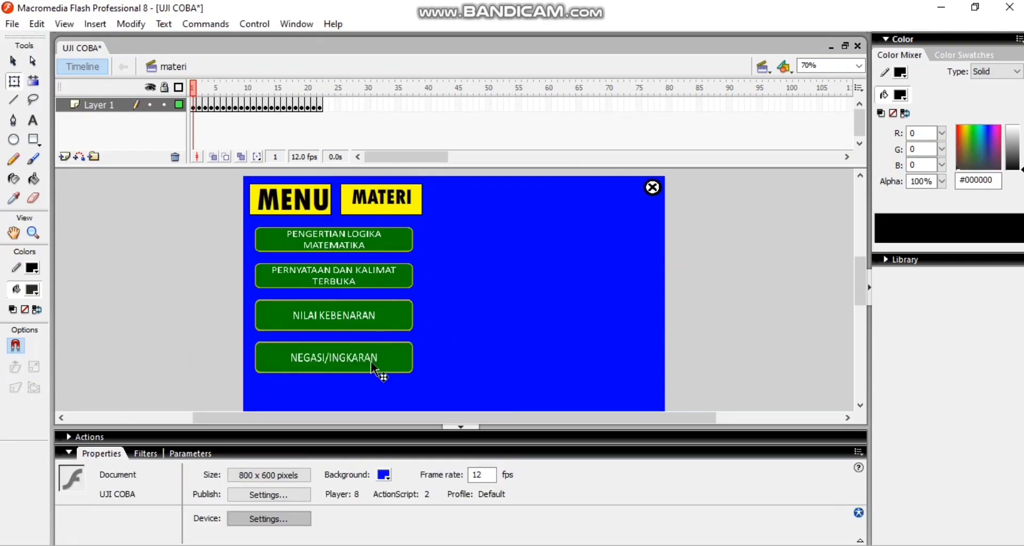
Step: Examine the PERNYATAAN DAN KALIMAT TERBUKA button's size and position, and compare frames 1 and 2 of the materi scene
click(69, 453)
click(333, 278)
click(69, 538)
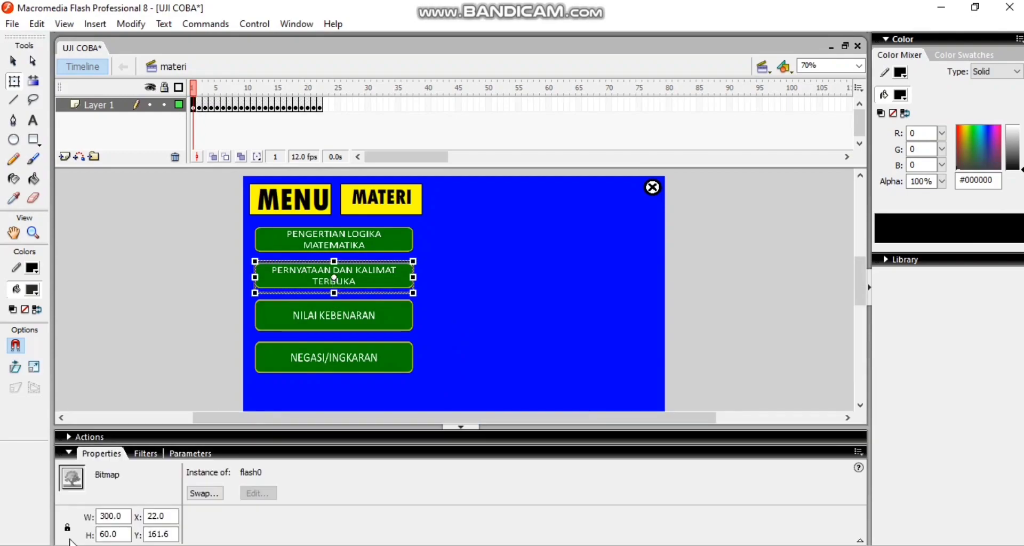
click(69, 453)
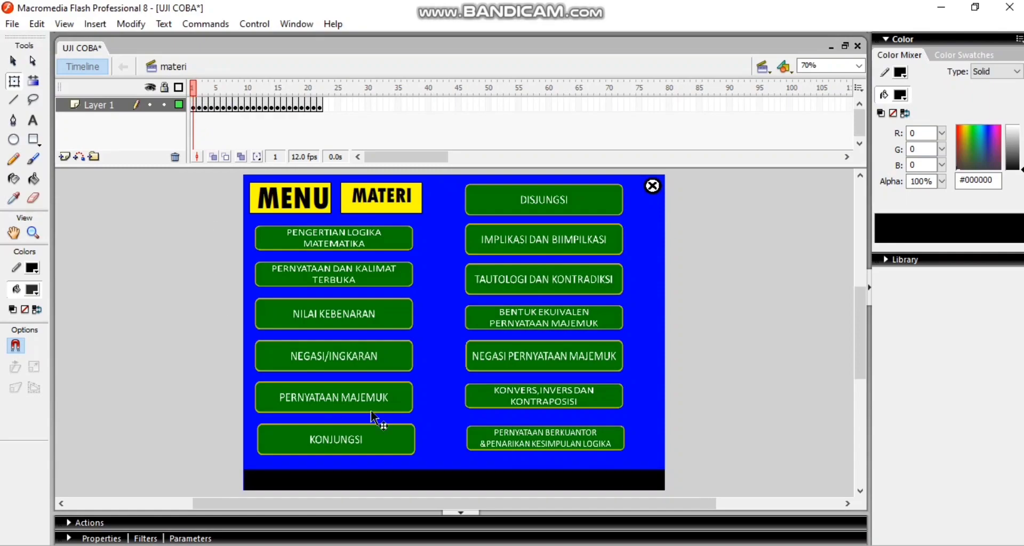
click(200, 105)
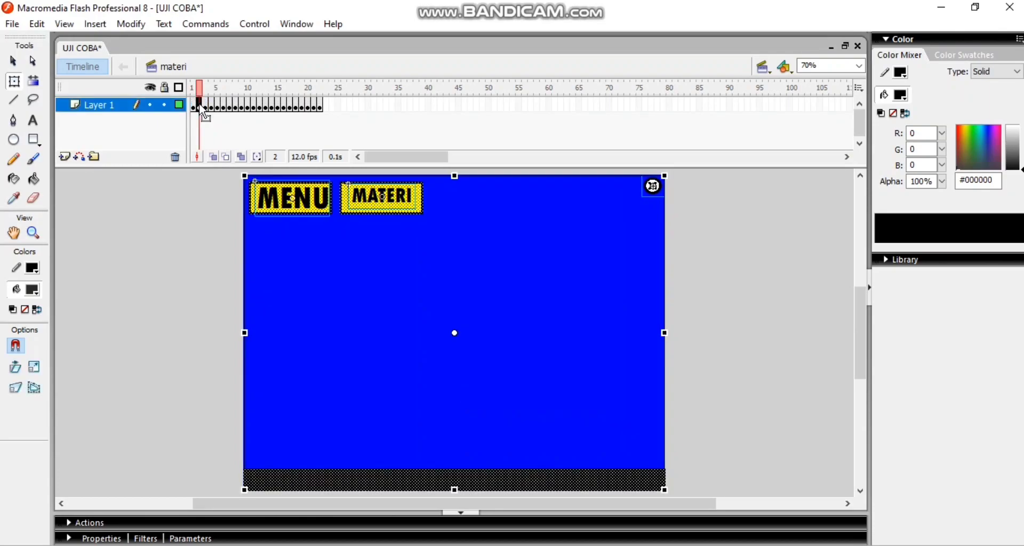
click(193, 106)
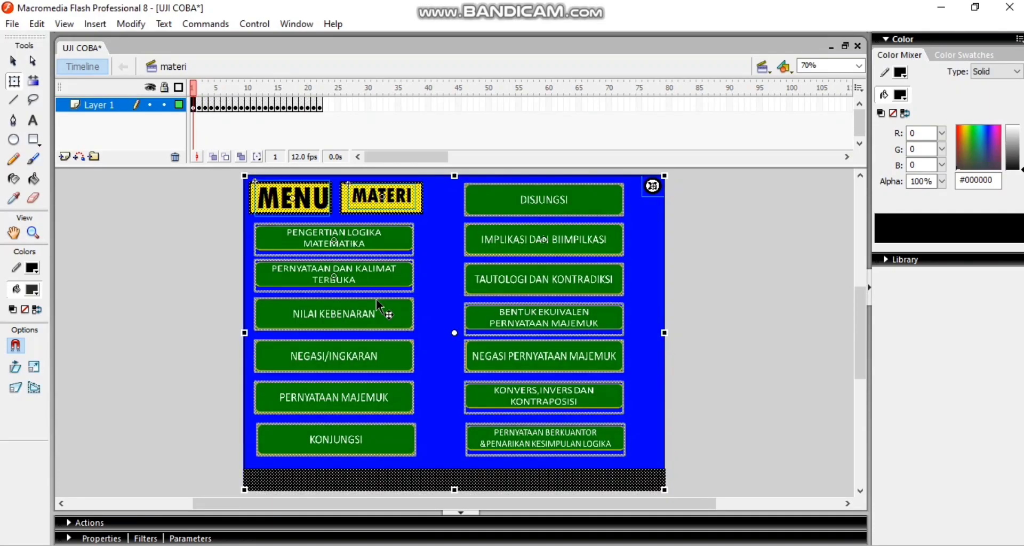
click(440, 350)
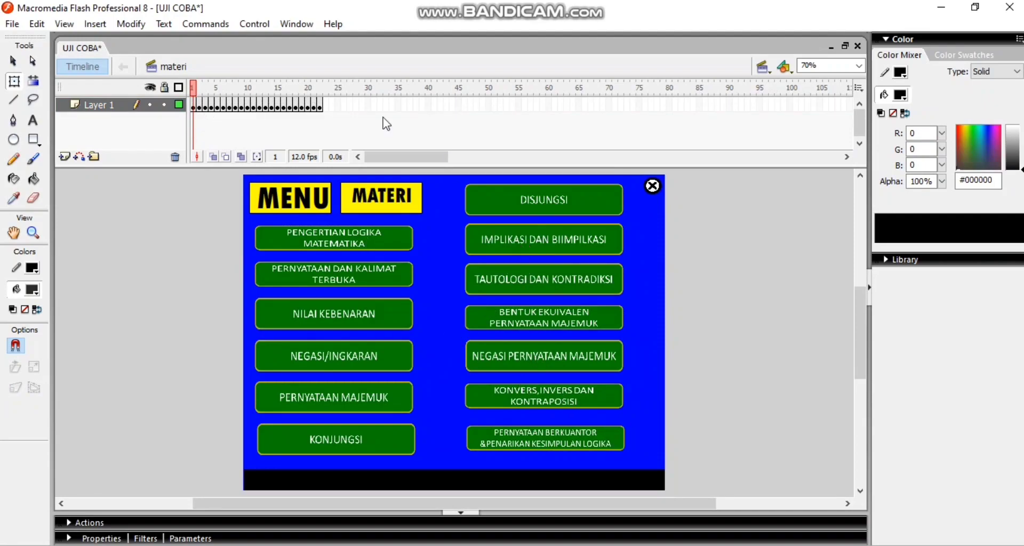
click(199, 106)
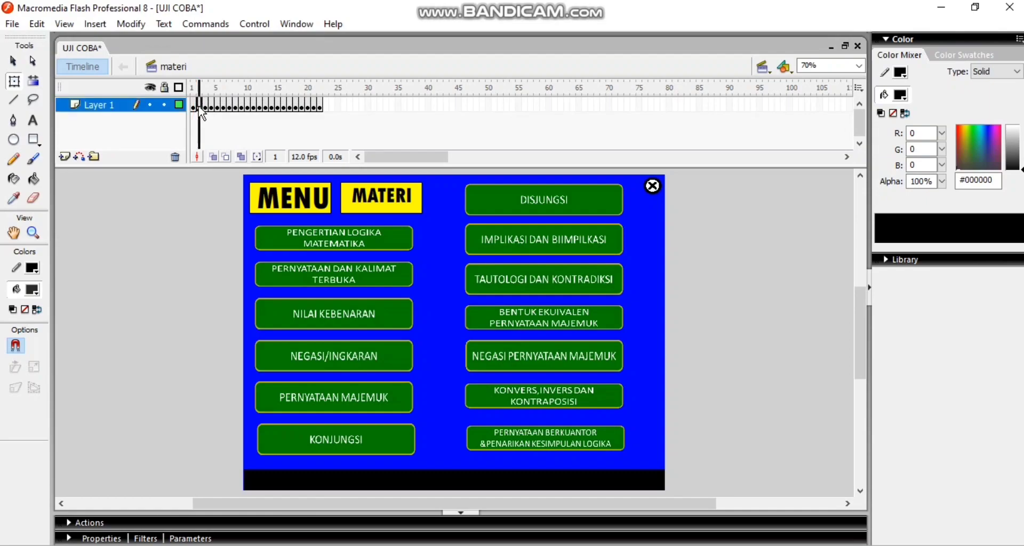
click(703, 404)
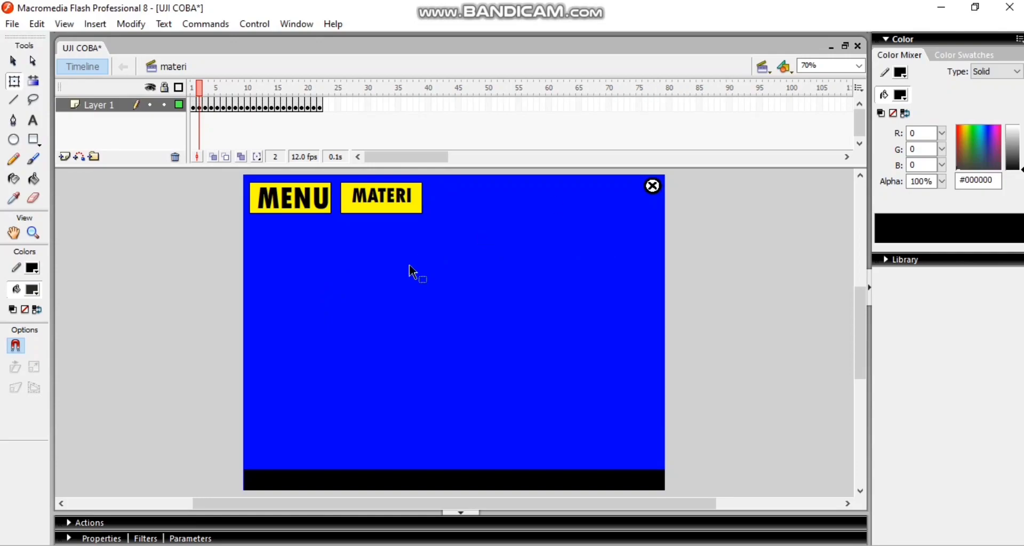
Step: Convert the PENGERTIAN LOGIKA MATEMATIKA image in frame 1 into a Button symbol
click(193, 106)
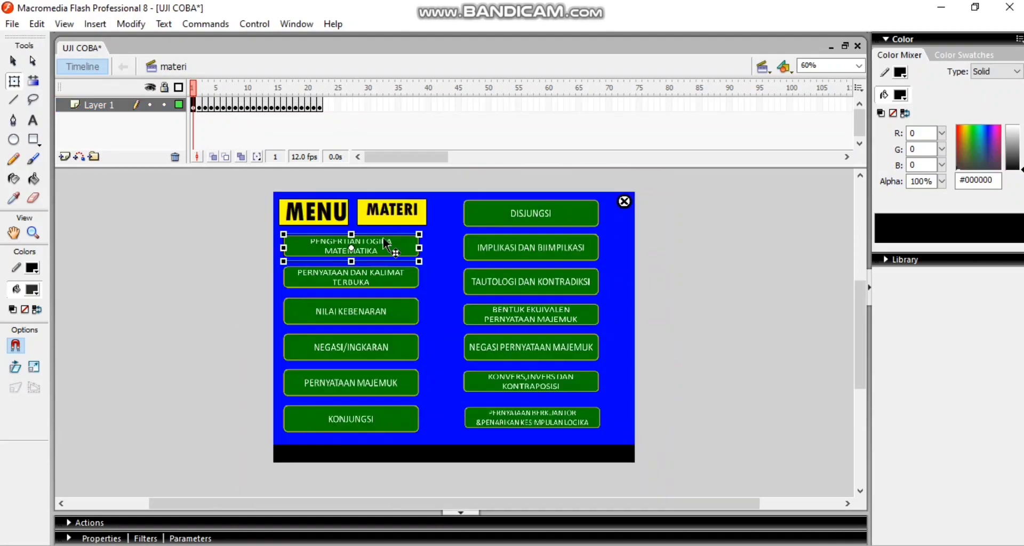
right_click(385, 240)
click(430, 515)
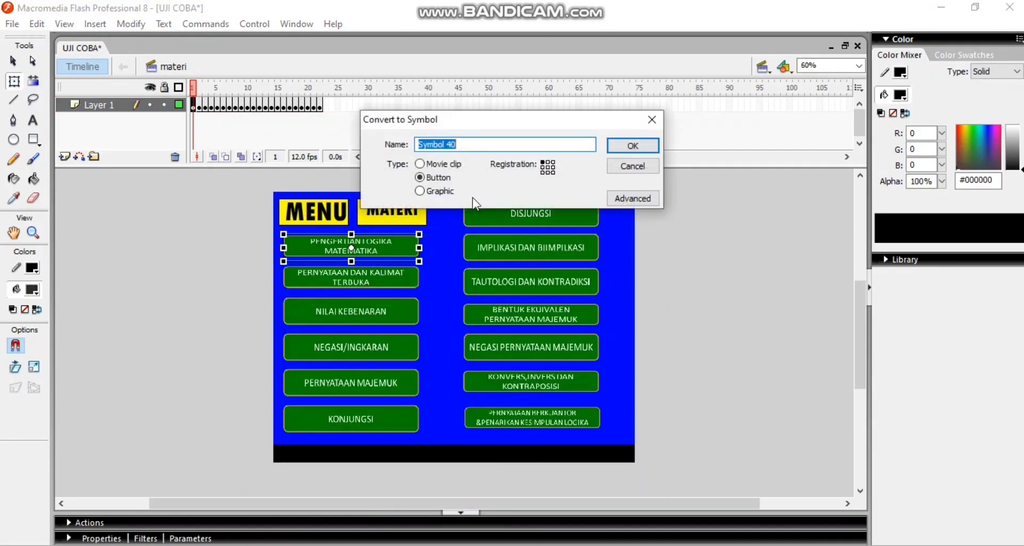
click(632, 146)
Step: Start the PENGERTIAN LOGIKA MATEMATIKA button's script with an on (release) handler
click(86, 522)
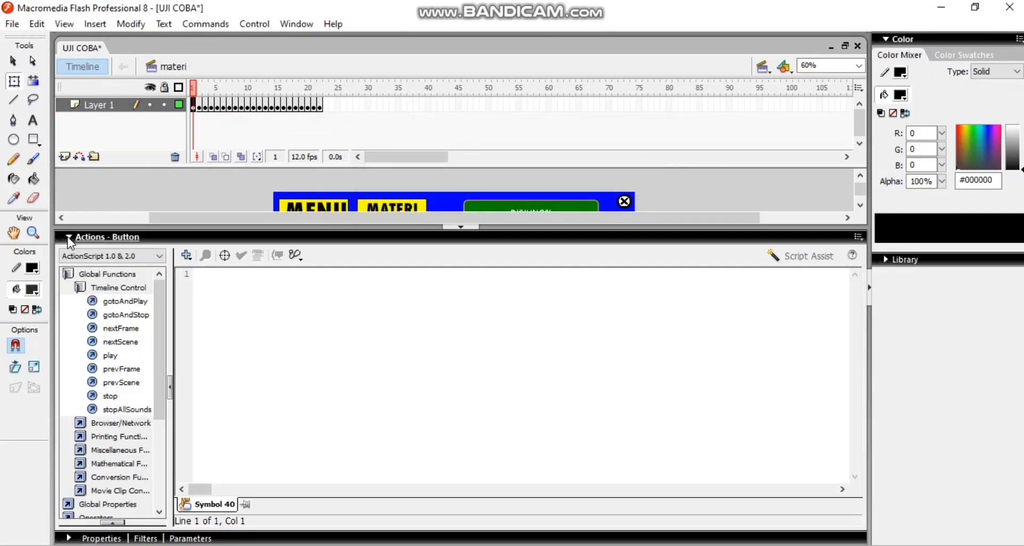
click(85, 243)
right_click(346, 259)
click(382, 457)
click(186, 255)
mouse_move(212, 273)
mouse_move(405, 373)
click(539, 403)
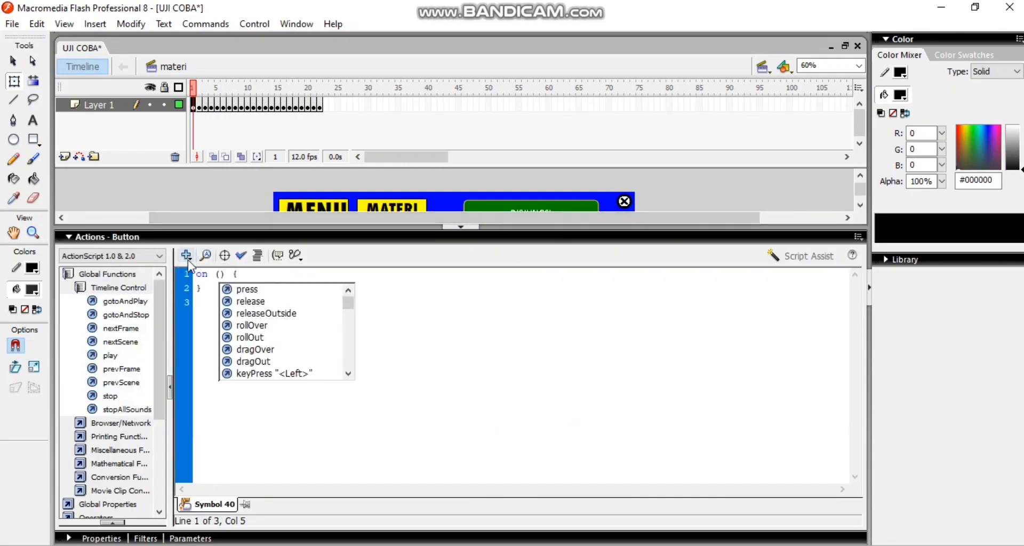
double_click(254, 302)
Step: Add gotoAndStop("materi",2) inside the PENGERTIAN LOGIKA MATEMATIKA button's release handler
click(186, 255)
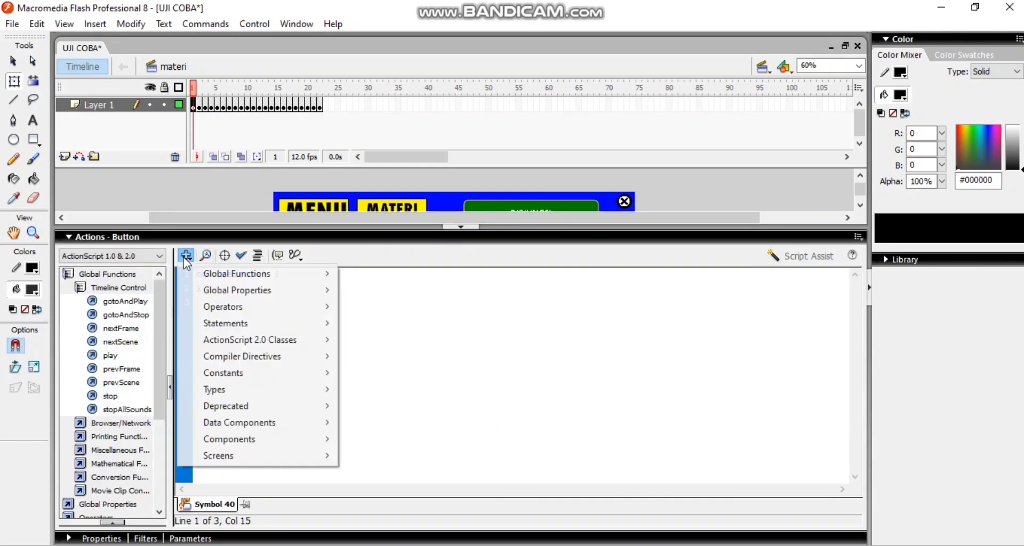
mouse_move(240, 274)
mouse_move(364, 275)
click(530, 293)
text("mate)
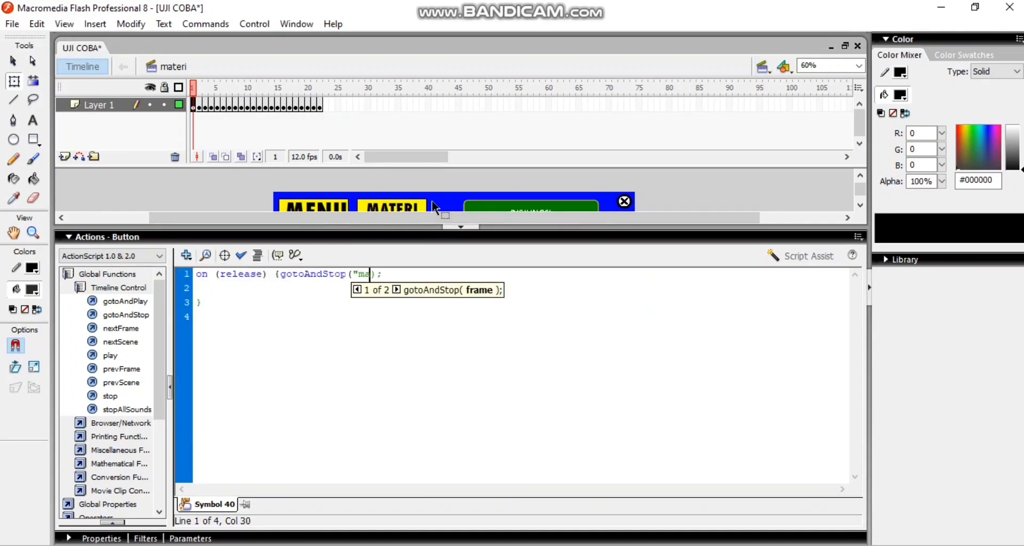
text(ri",1)
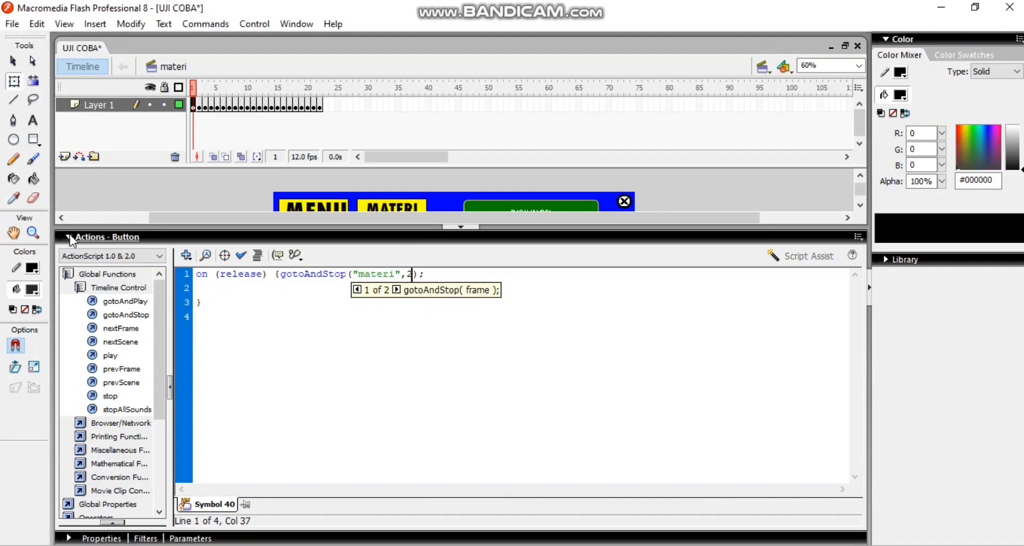
click(75, 236)
Step: Check the PERNYATAAN DAN KALIMAT TERBUKA button's script and view the NILAI KEBENARAN content in frame 4
click(351, 277)
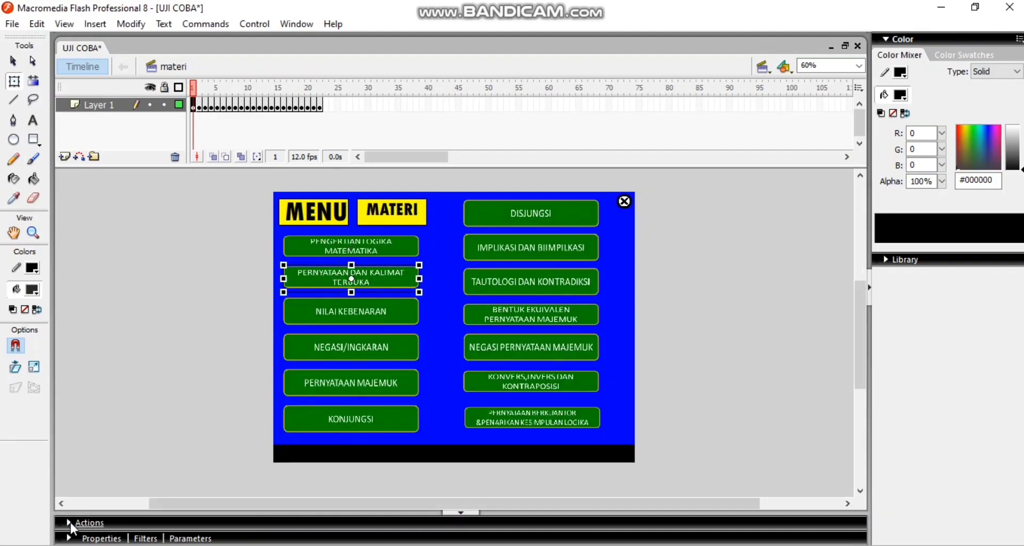
click(89, 522)
click(70, 235)
click(211, 105)
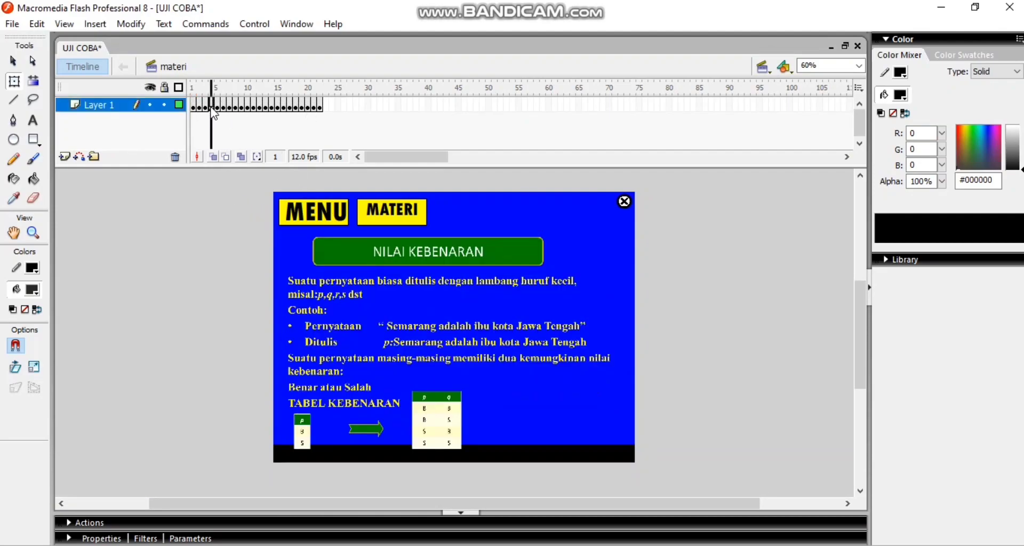
click(195, 105)
Step: Convert the NEXT arrow in frame 9, on the IMPLIKASI DAN BIIMPLIKASI page, into a Button symbol
click(241, 105)
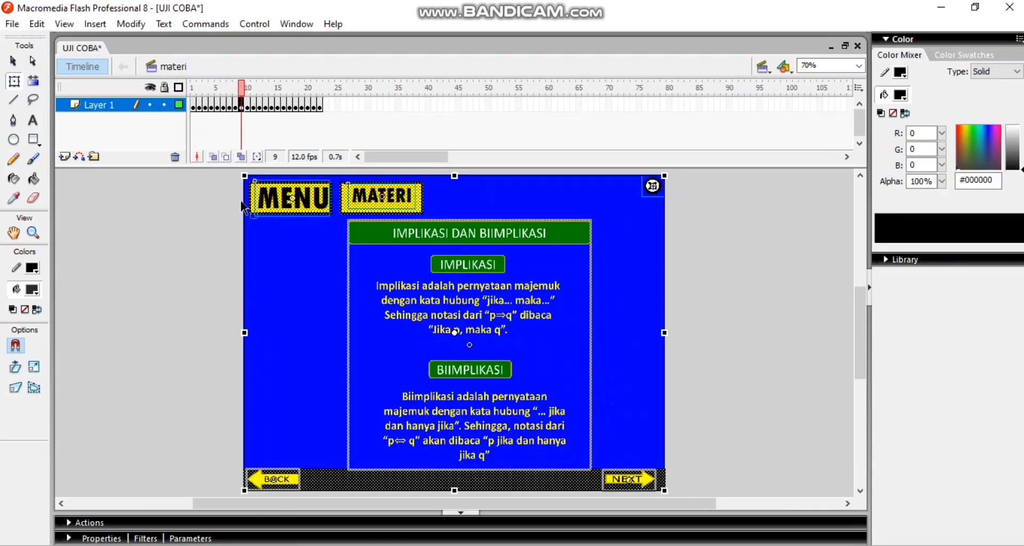
click(218, 384)
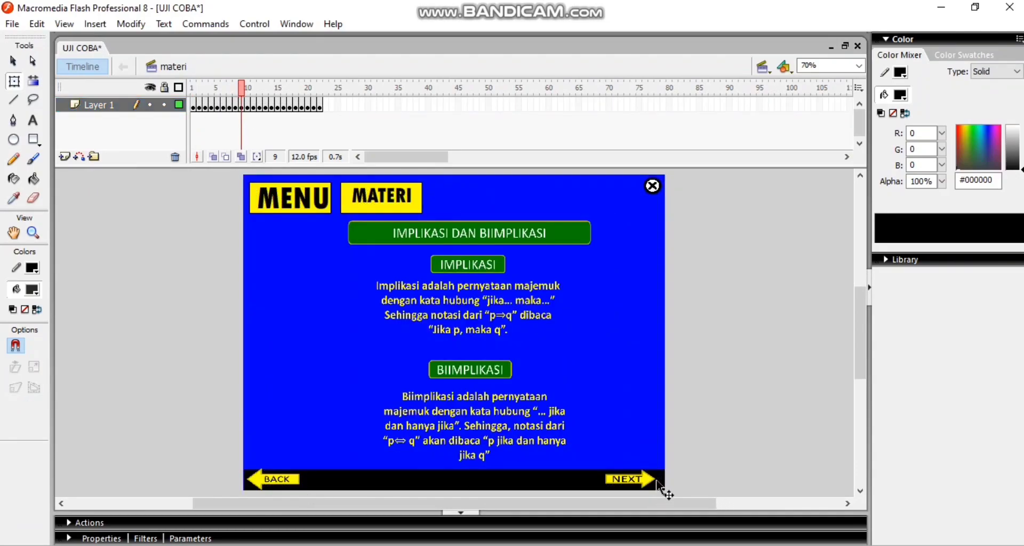
click(636, 481)
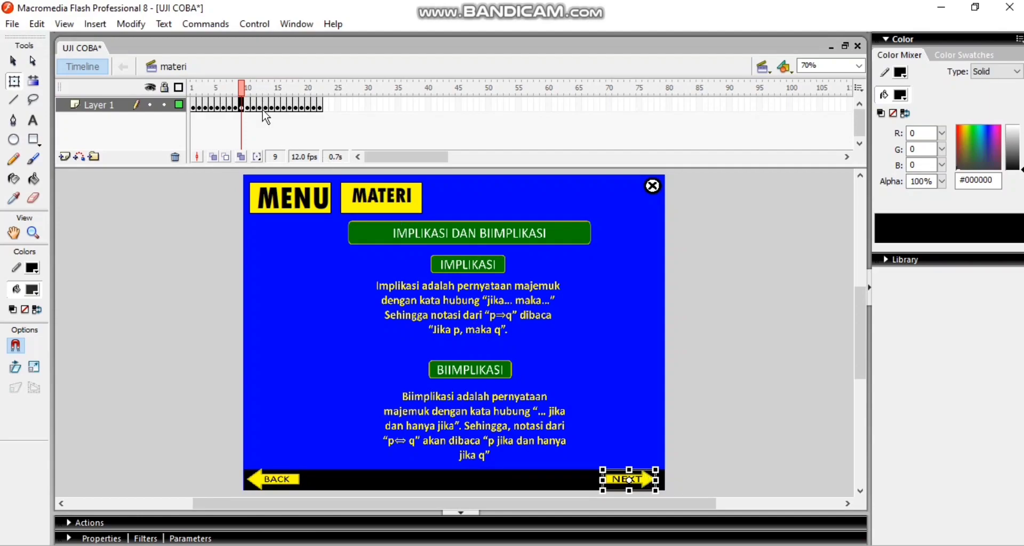
right_click(643, 482)
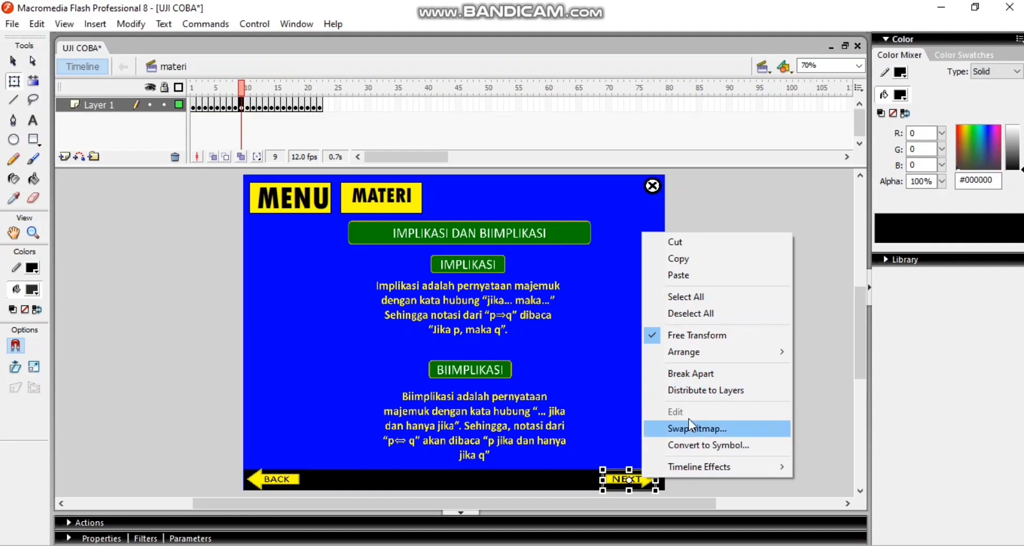
click(681, 450)
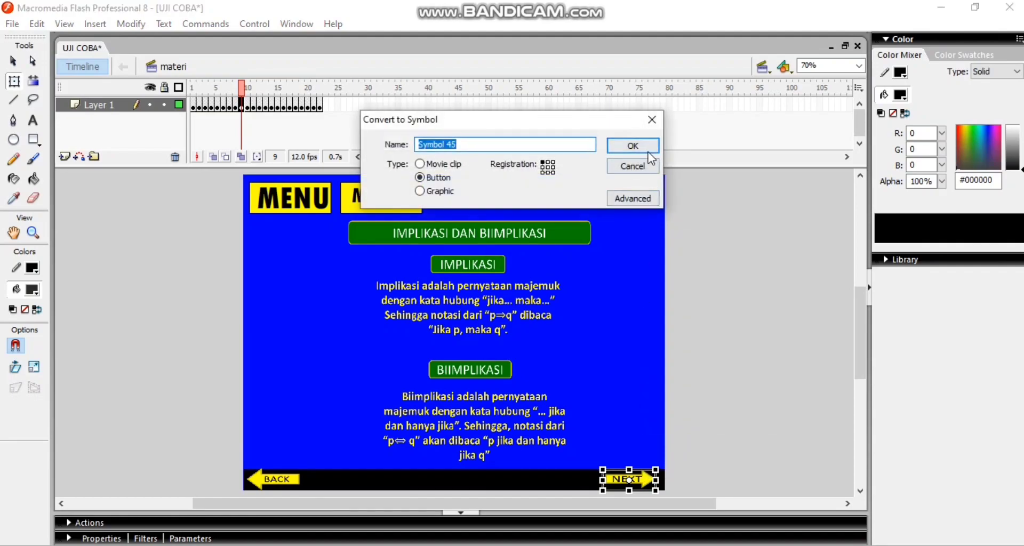
click(641, 145)
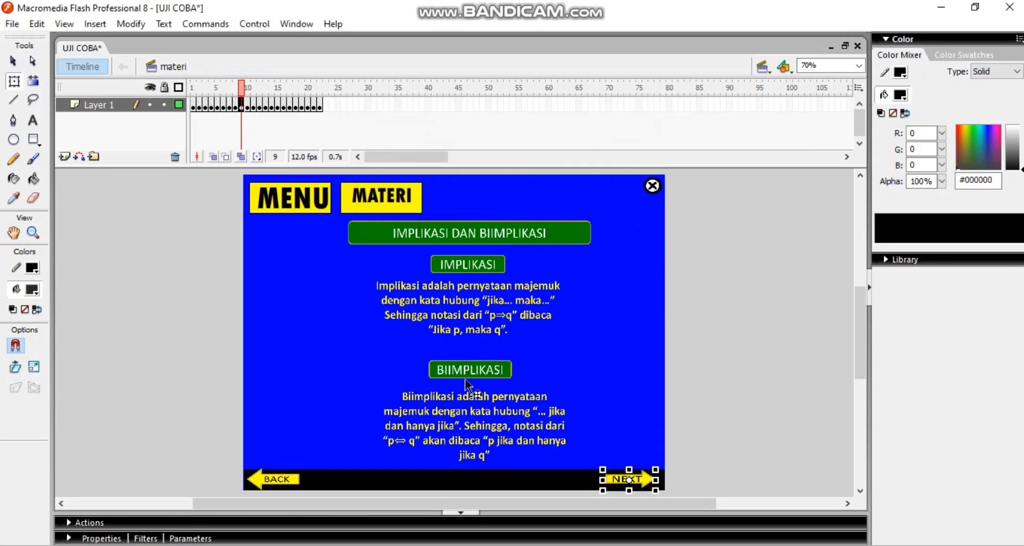
Step: Start the NEXT button's script with an on (release) handler
click(85, 523)
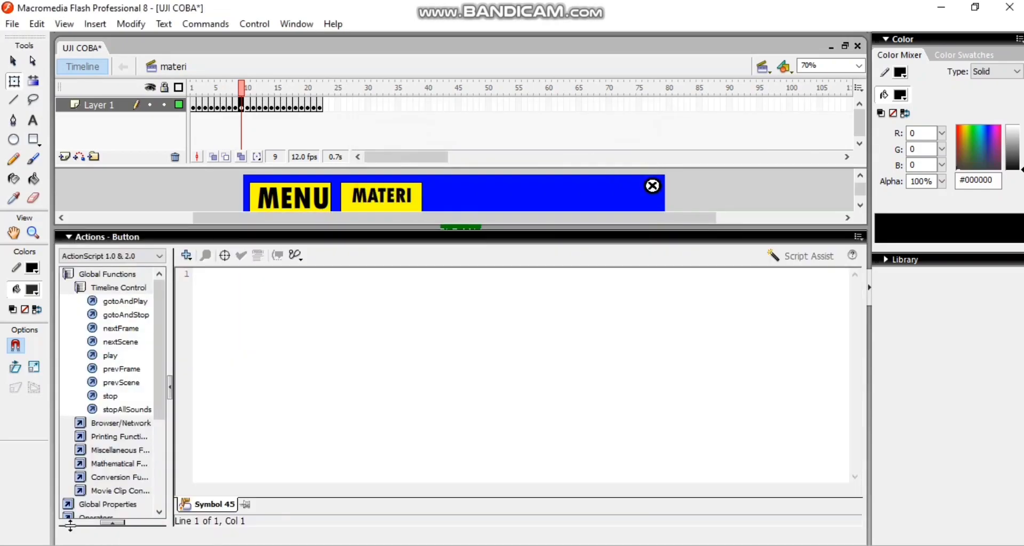
click(182, 258)
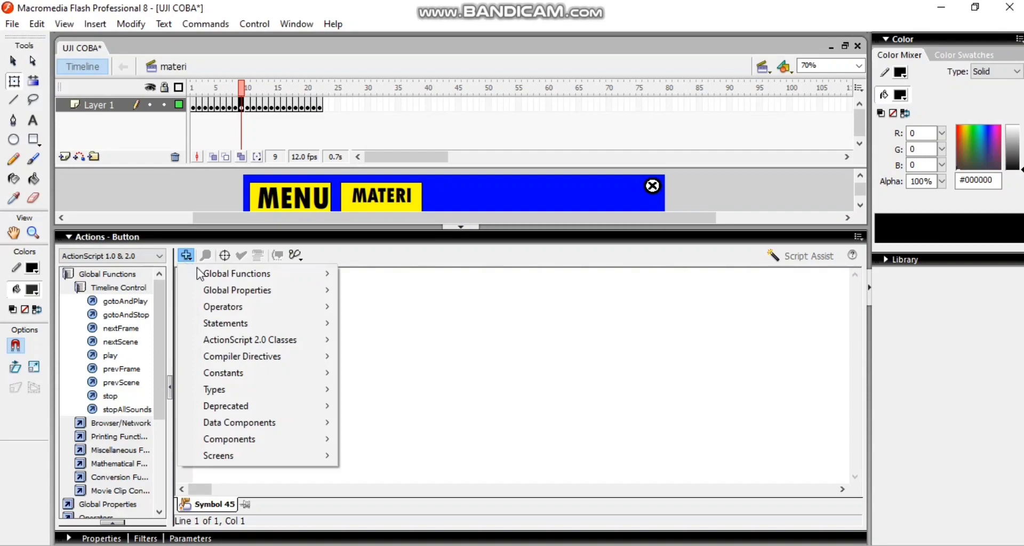
mouse_move(213, 273)
mouse_move(458, 373)
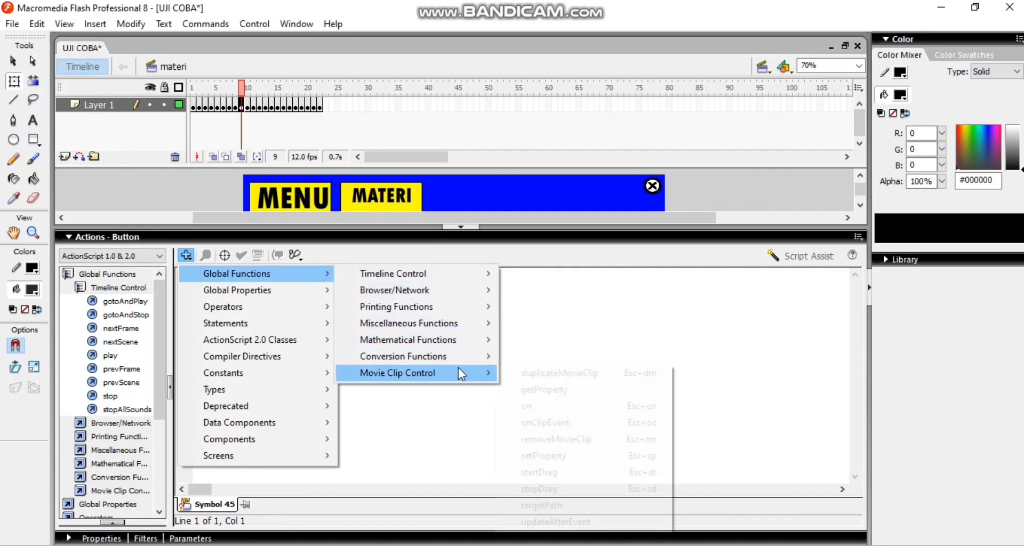
click(551, 407)
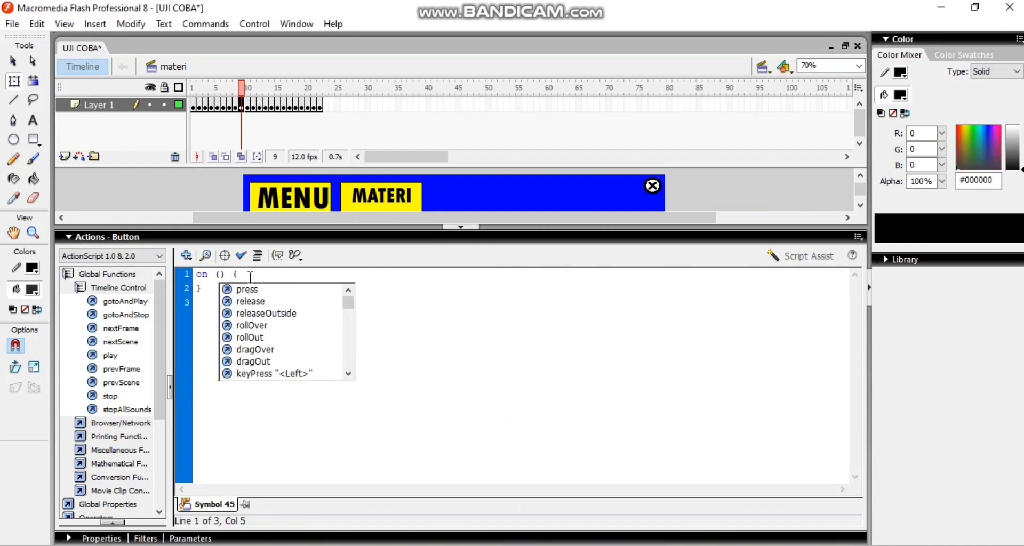
double_click(254, 301)
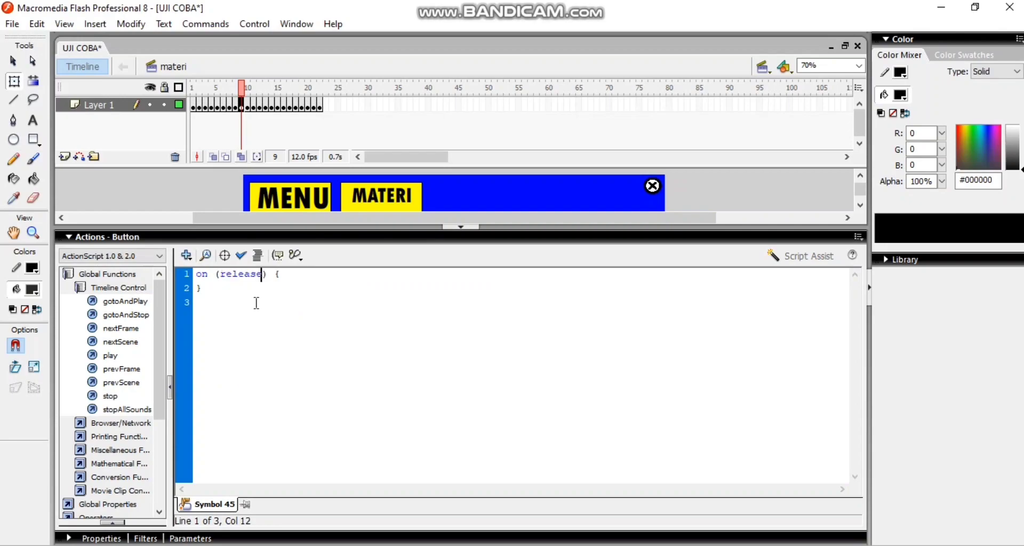
Step: Insert a gotoAndStop call targeting the "materi" scene into the NEXT button's script
click(190, 254)
mouse_move(250, 277)
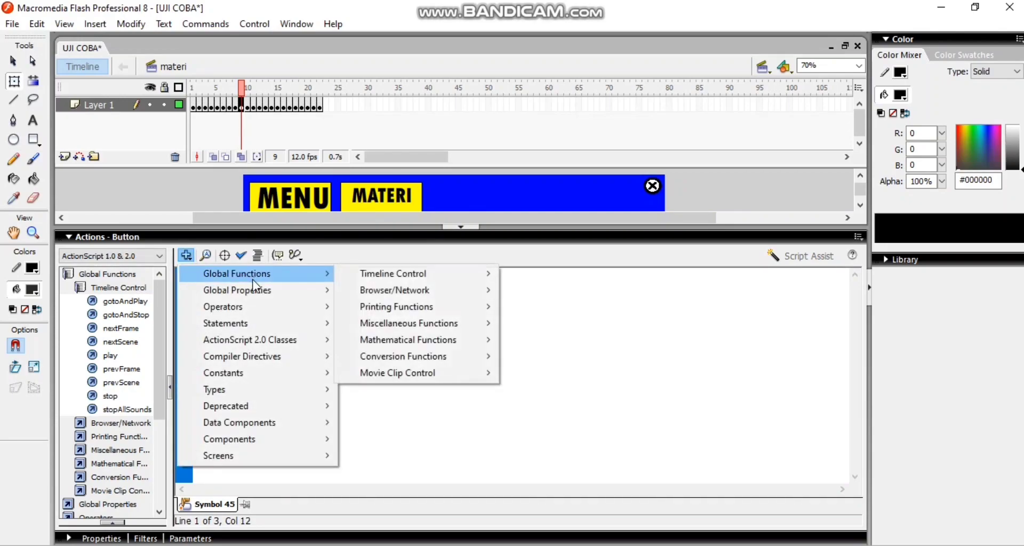
mouse_move(384, 274)
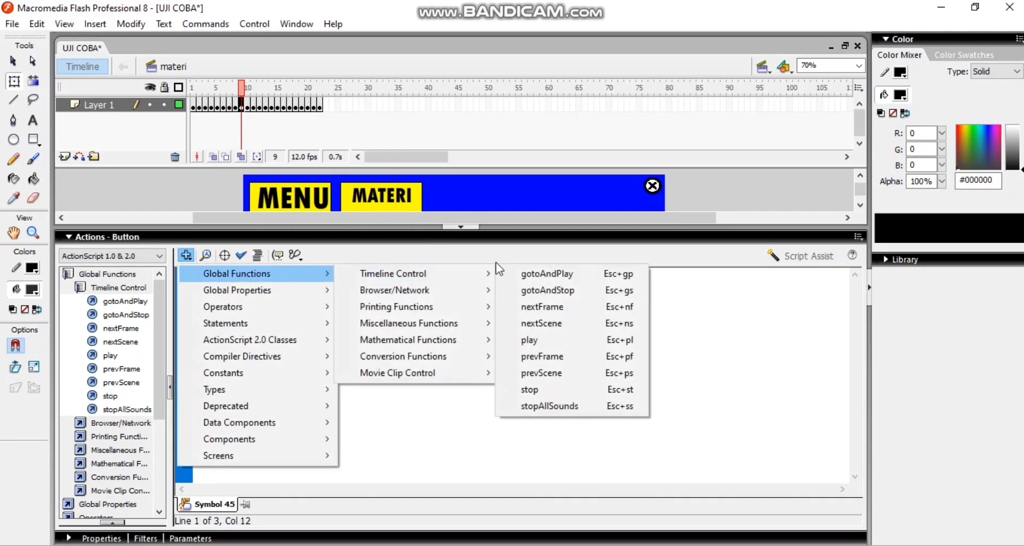
click(542, 290)
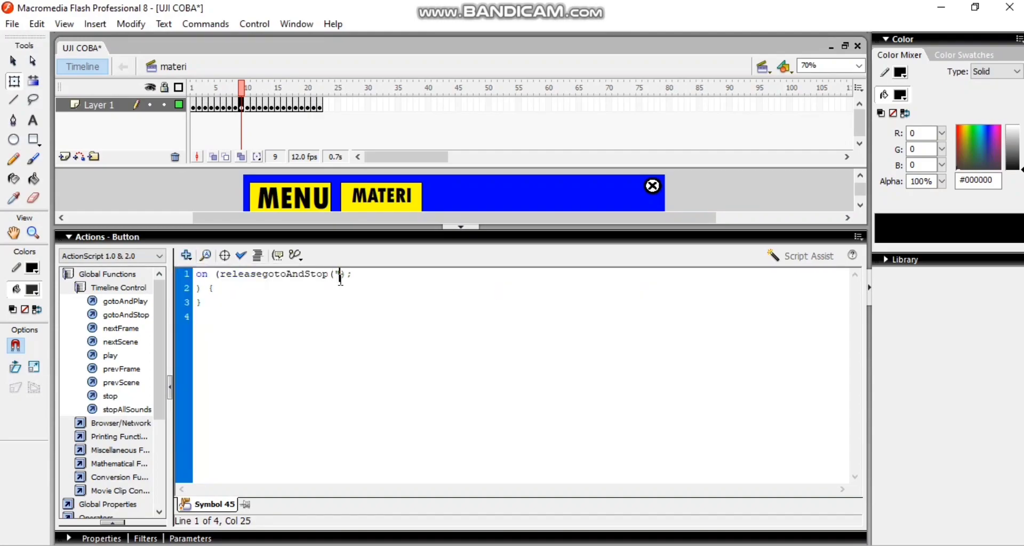
text("mater)
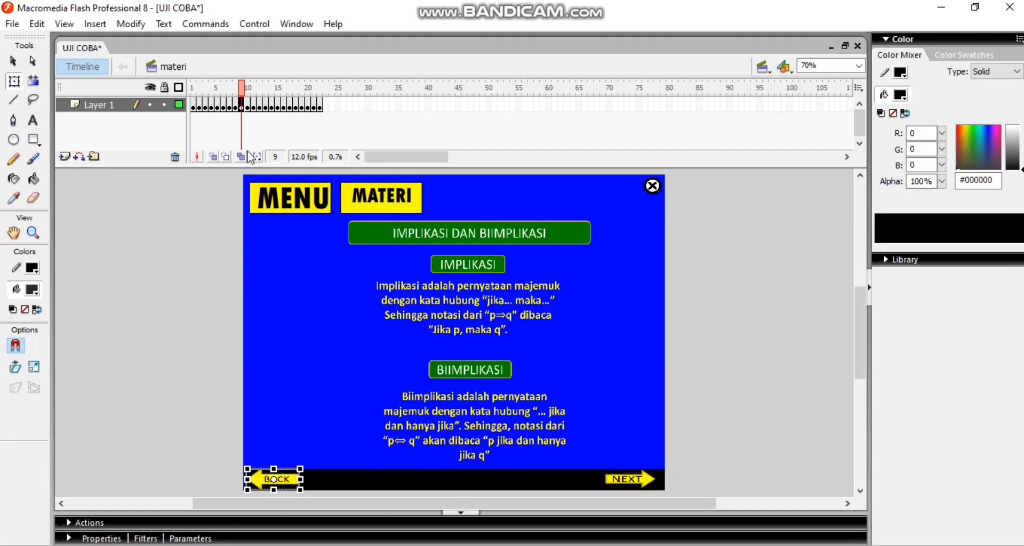
Step: Paste the copied BACK button into frame 10 without replacing existing library items
click(247, 107)
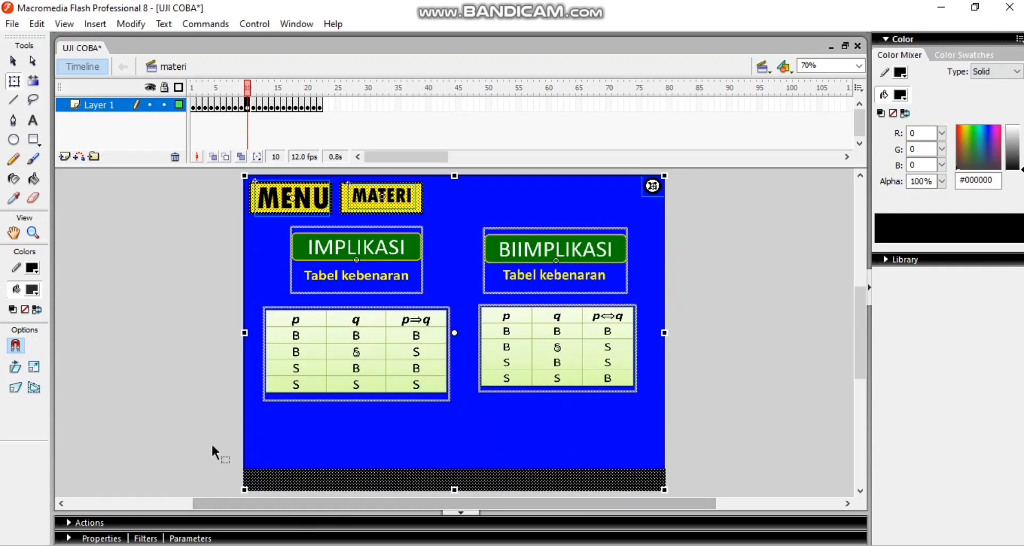
click(184, 433)
key(ctrl+v)
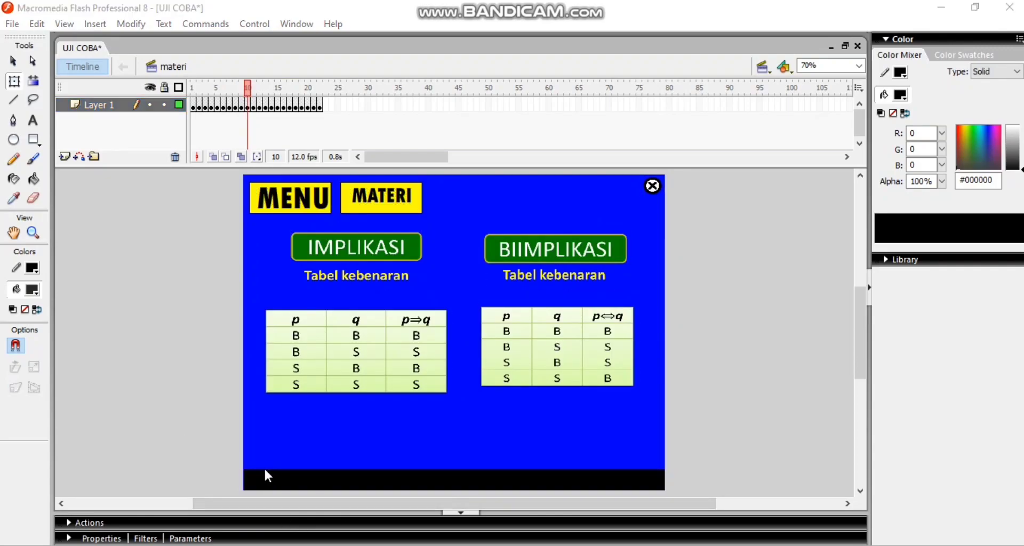
click(549, 314)
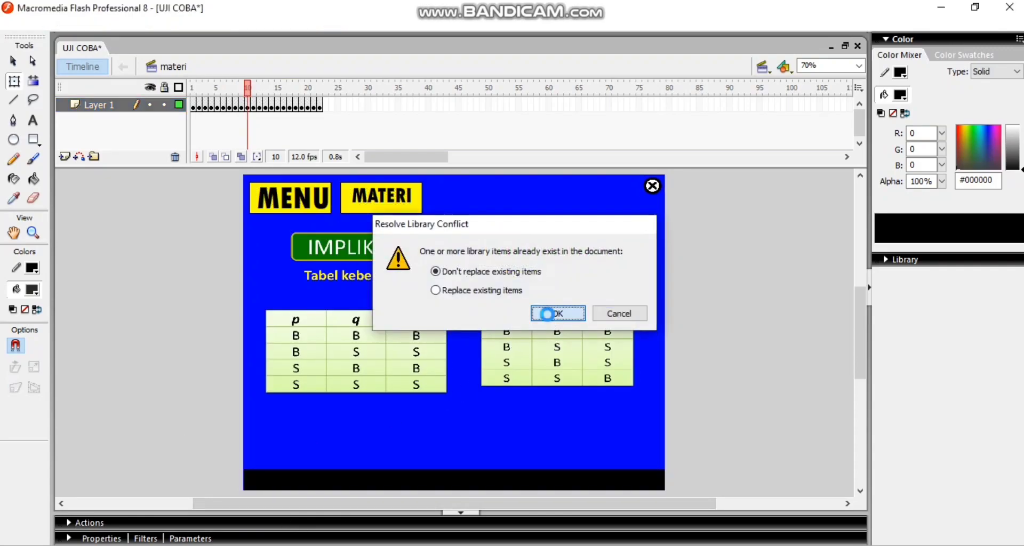
Step: Move the pasted BACK arrow to the page's lower-left corner in frame 10 and convert it into a Button symbol
drag(477, 335, 293, 482)
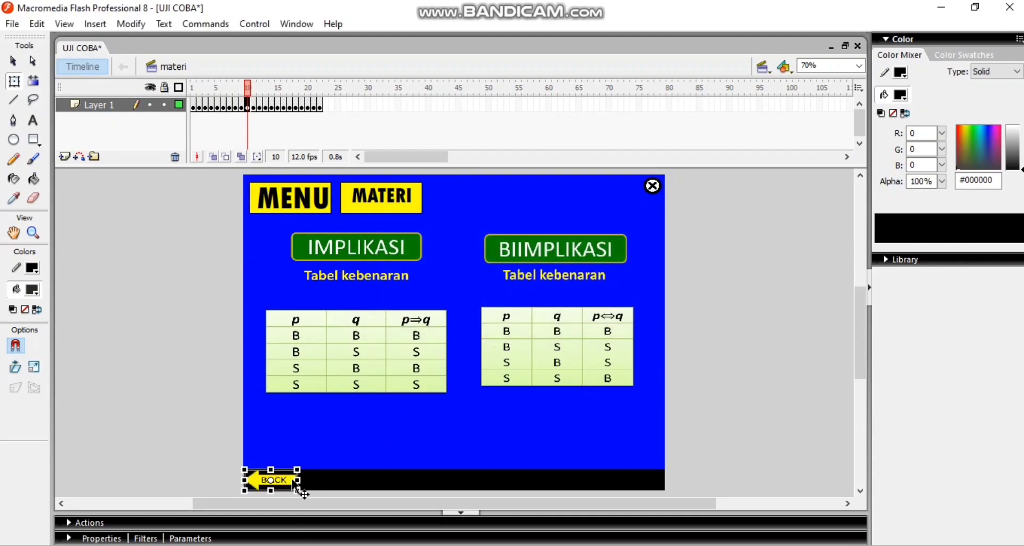
right_click(284, 480)
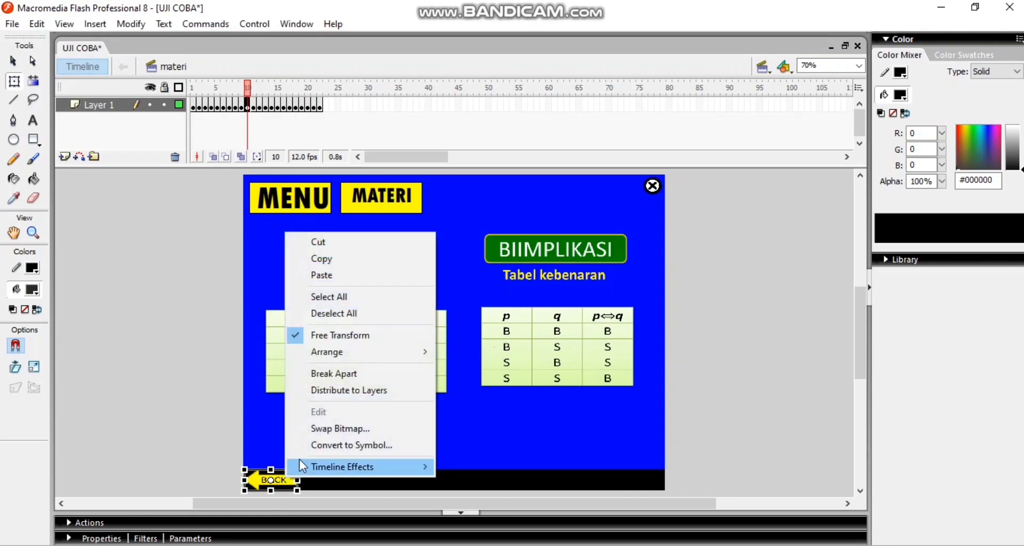
click(316, 445)
click(631, 144)
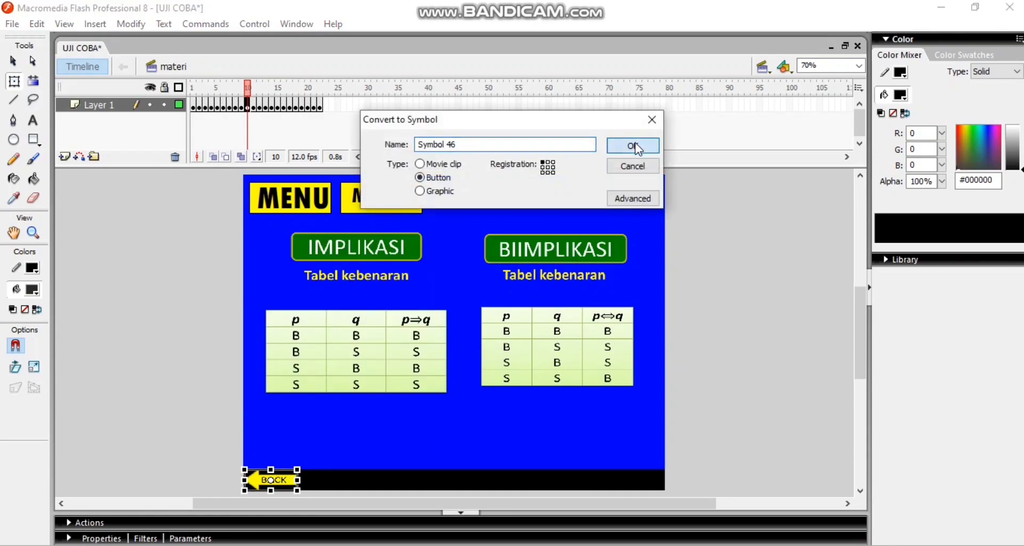
Step: Start the frame 10 BACK button's script with an on (release) handler
click(69, 524)
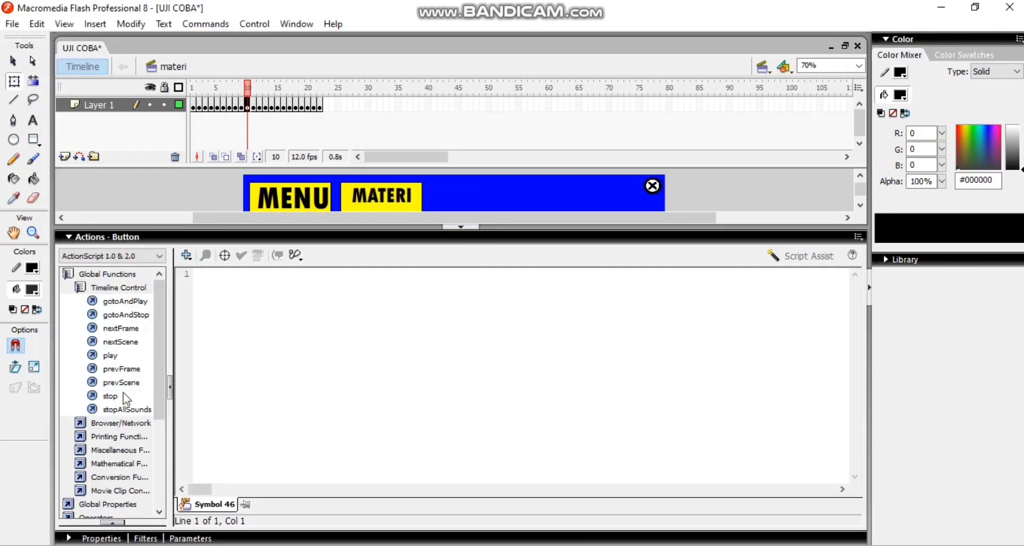
click(186, 254)
mouse_move(297, 274)
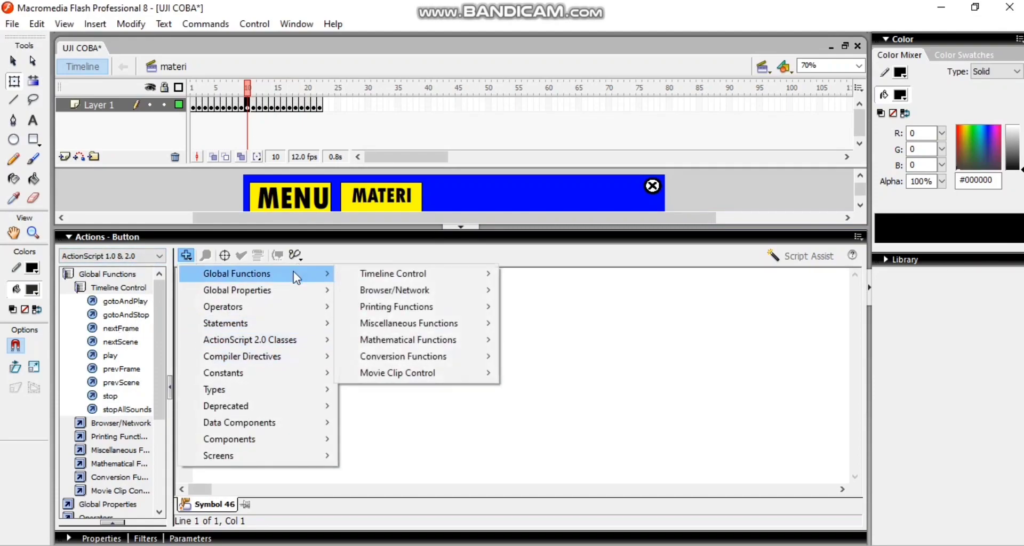
mouse_move(413, 373)
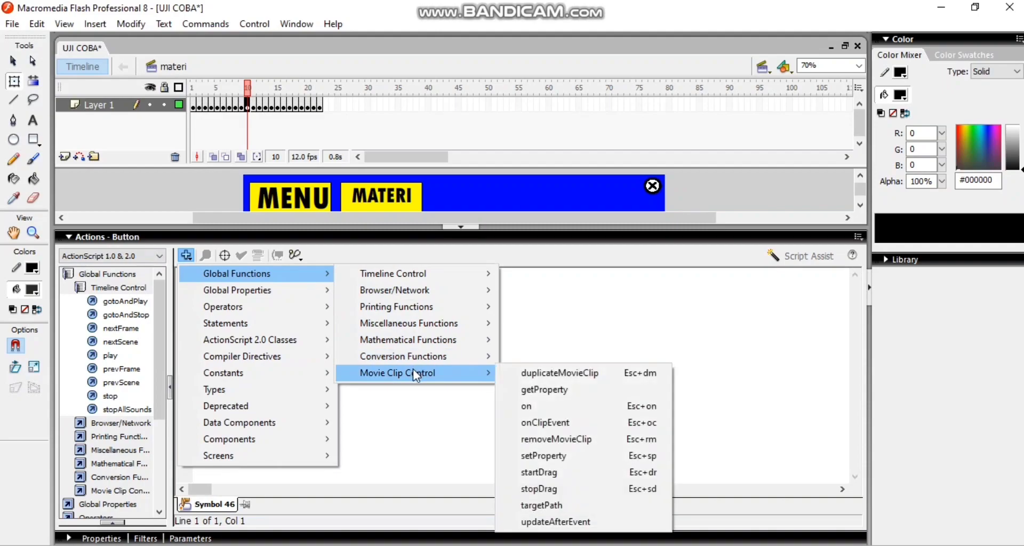
click(563, 408)
double_click(254, 302)
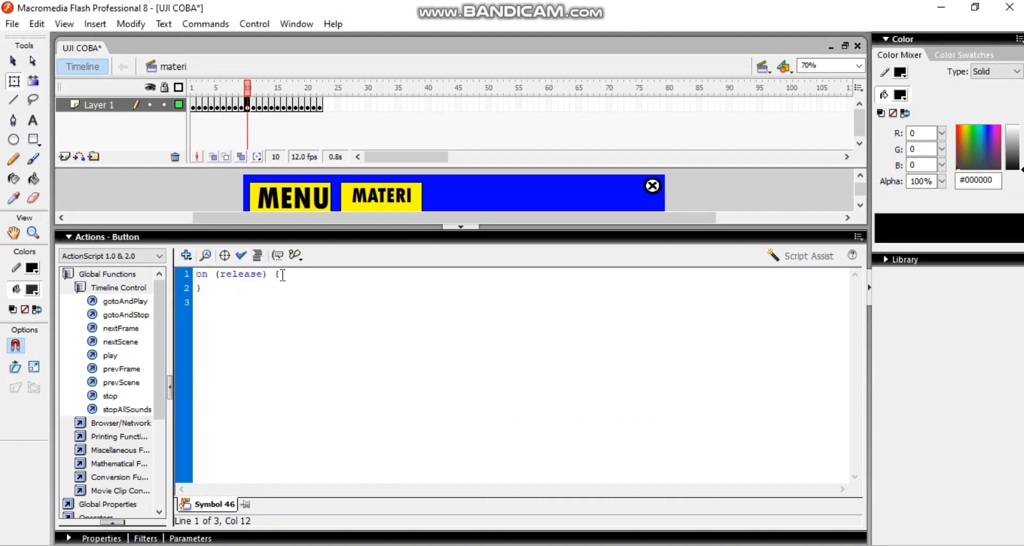
Step: Insert a gotoAndStop("materi",9) call inside the BACK button's release handler
click(186, 256)
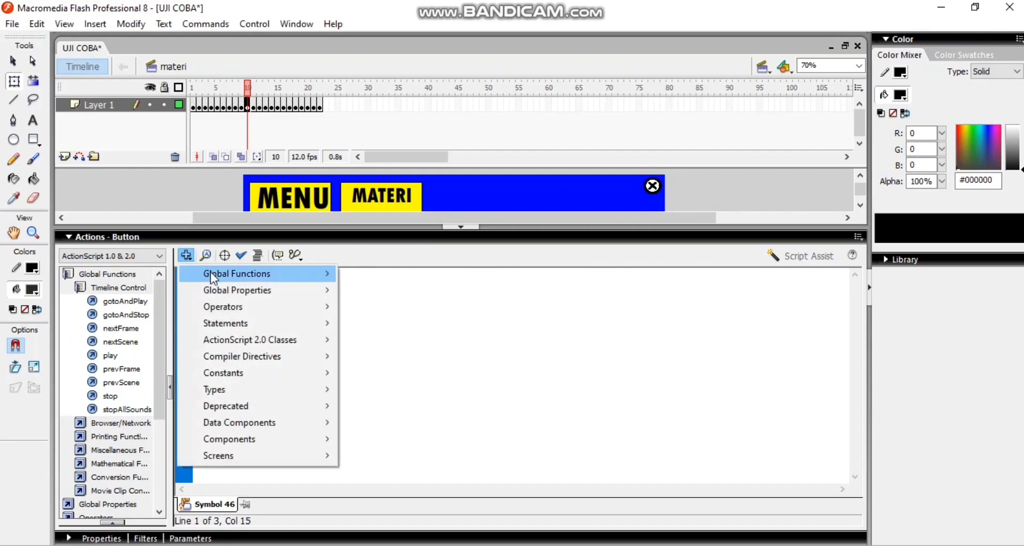
mouse_move(229, 273)
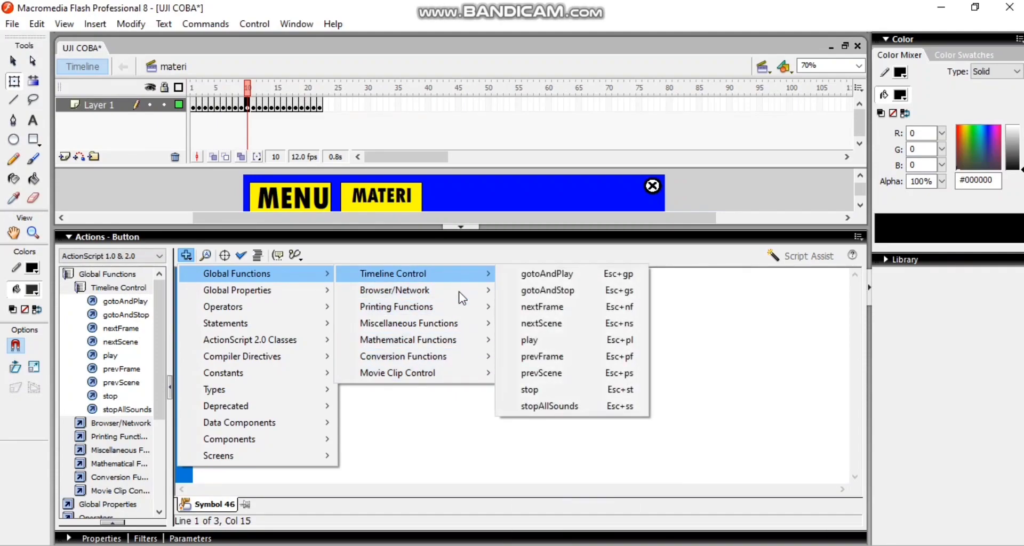
click(525, 290)
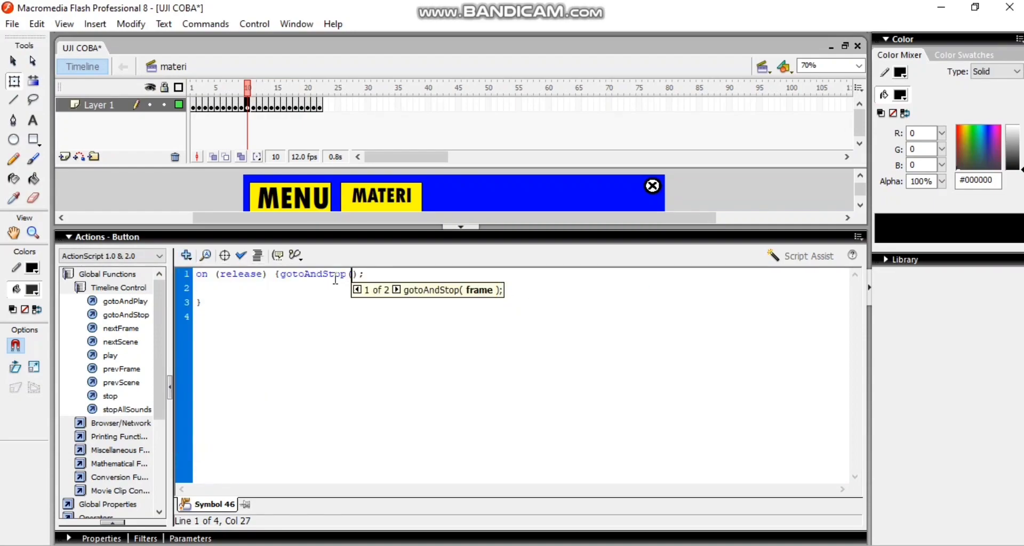
text("materi",9)
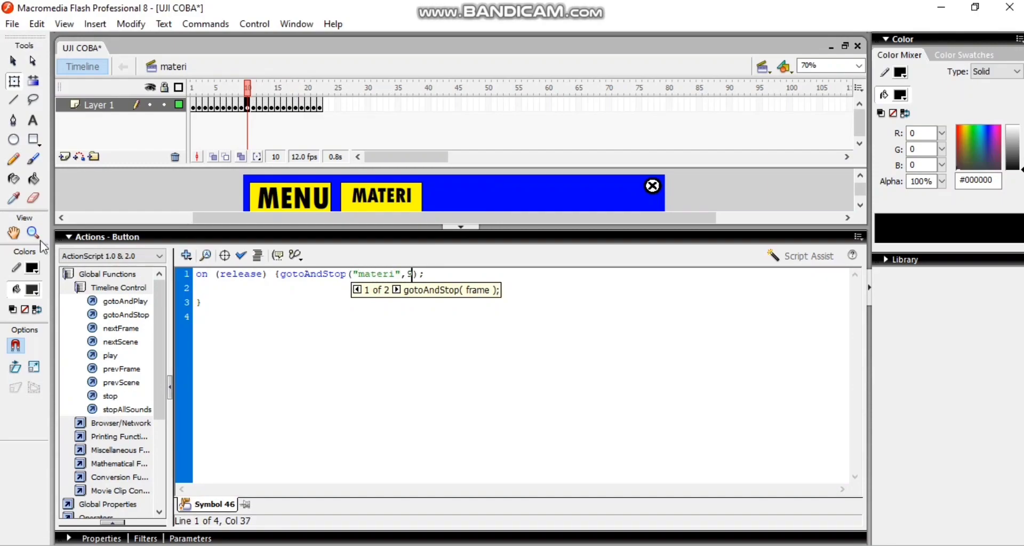
click(70, 238)
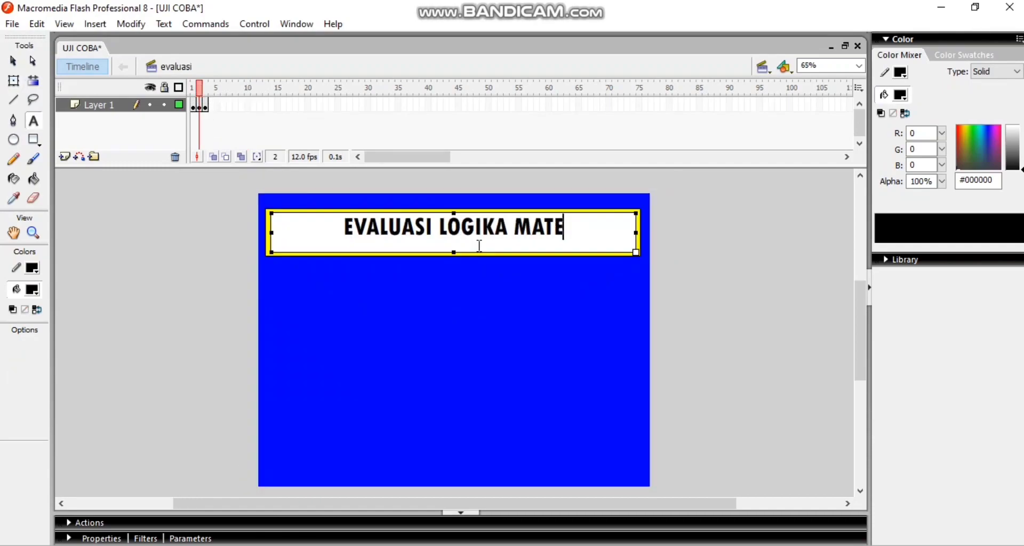
Step: Complete the heading as EVALUASI LOGIKA MATEMATIKA in evaluasi frame 2, then shorten its text box and center it vertically in the yellow banner
text(MATIKA)
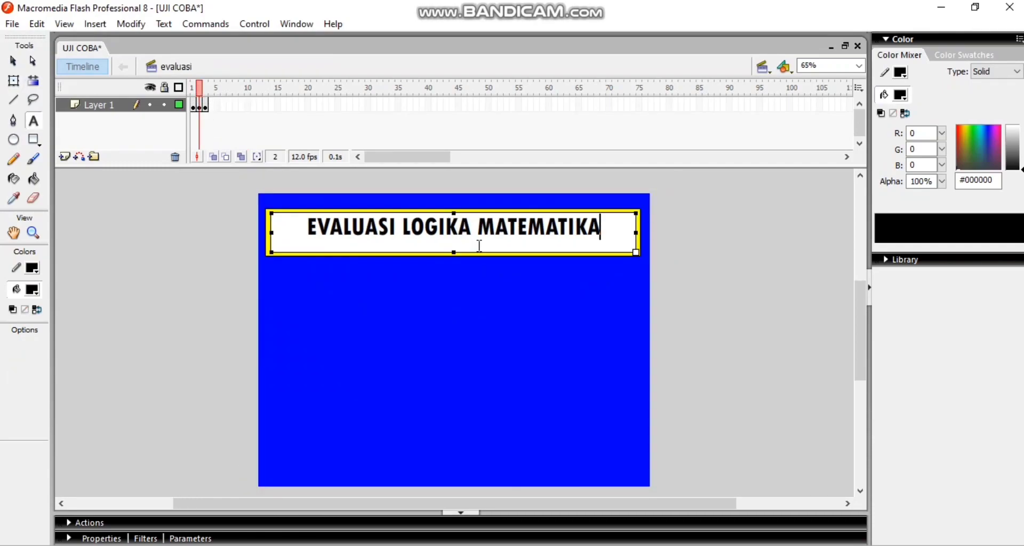
drag(455, 251, 455, 246)
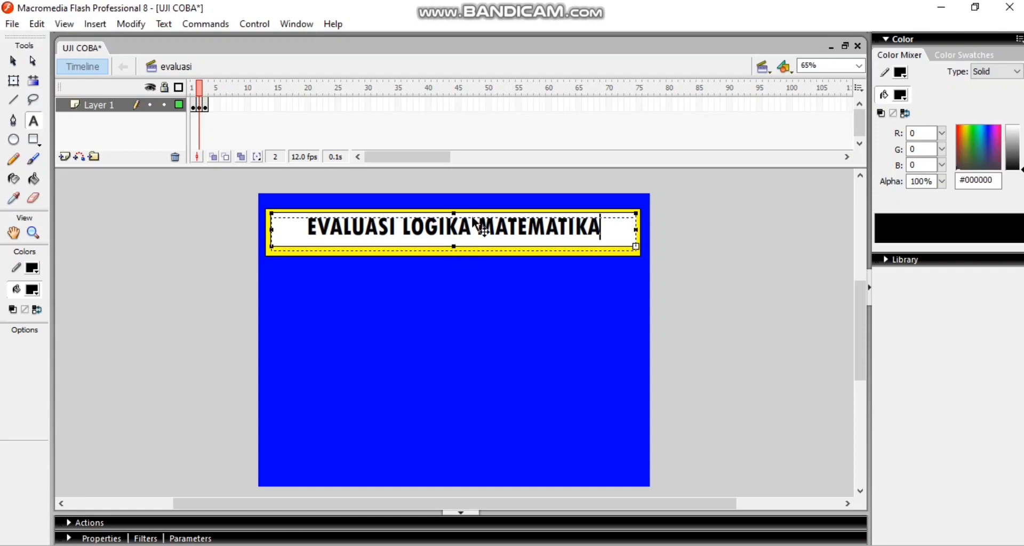
drag(473, 218, 472, 216)
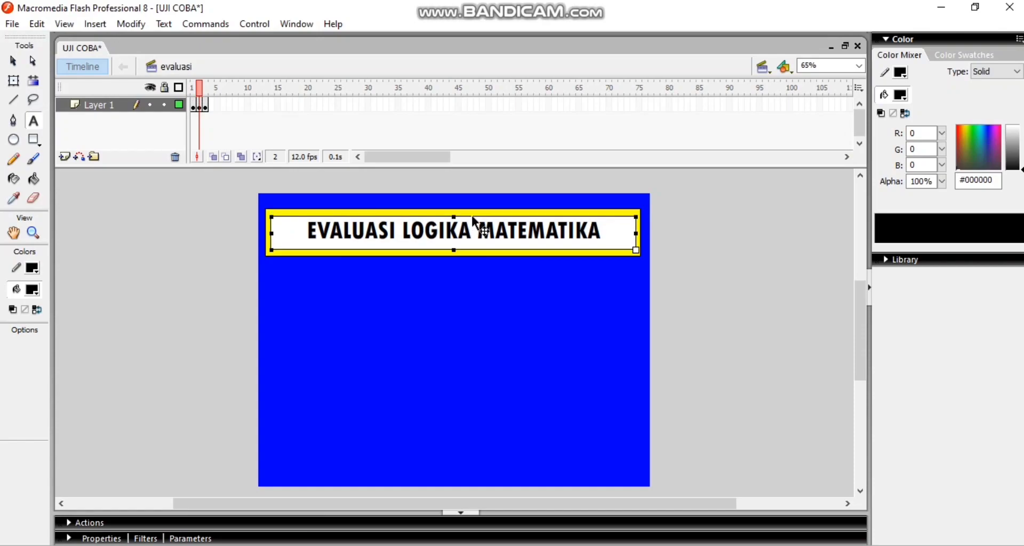
click(203, 260)
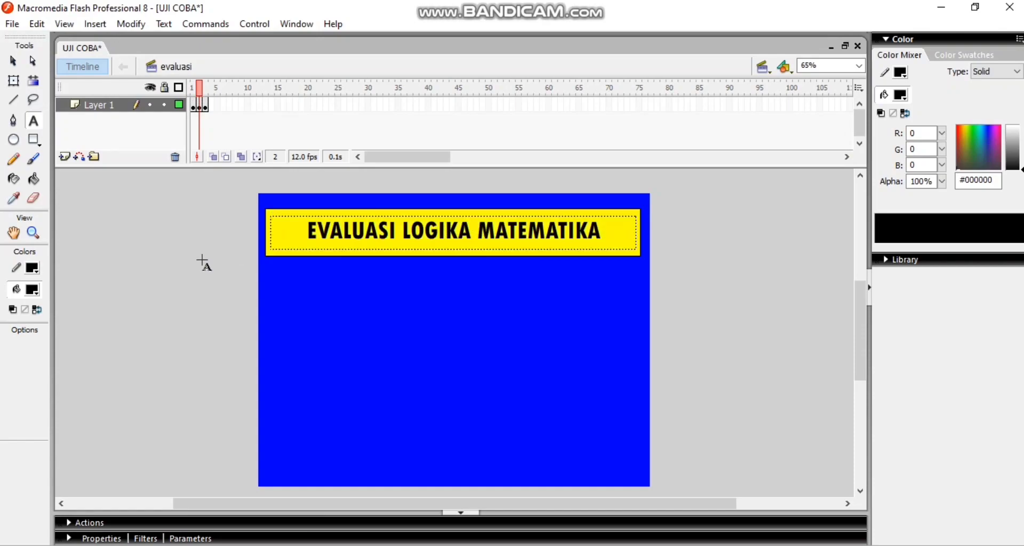
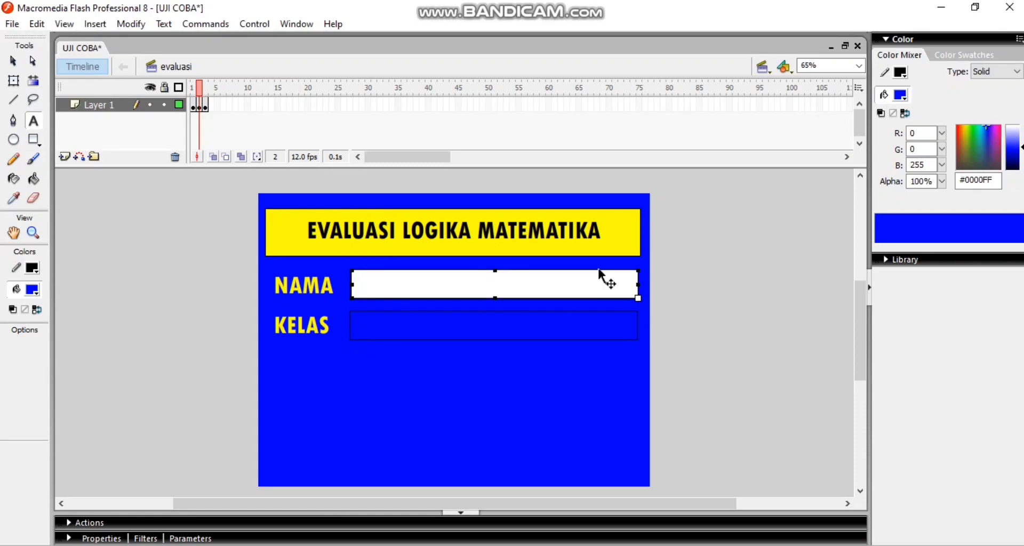
Step: Set the text field beside NAMA to Input Text and draw a matching text field in the KELAS box
click(70, 539)
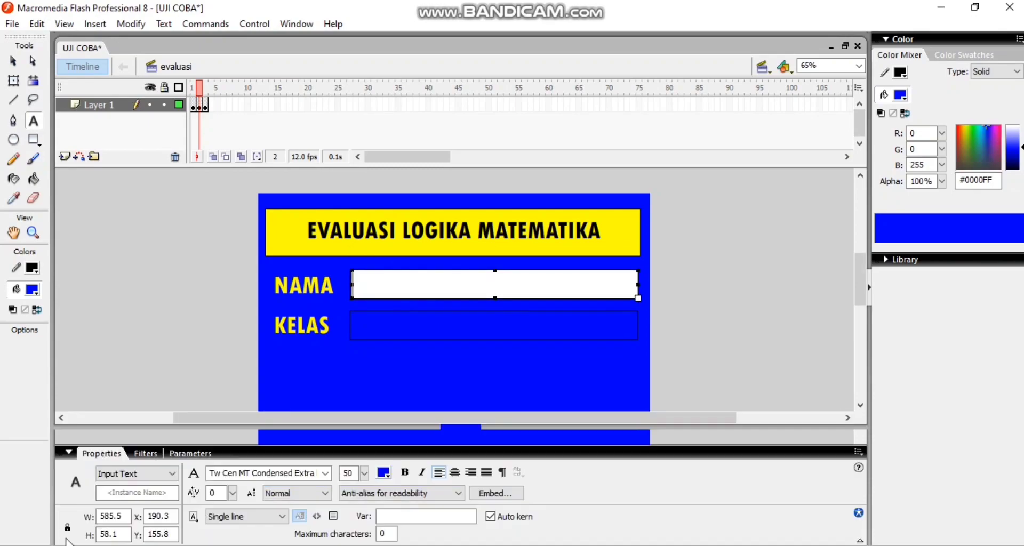
click(142, 473)
click(143, 507)
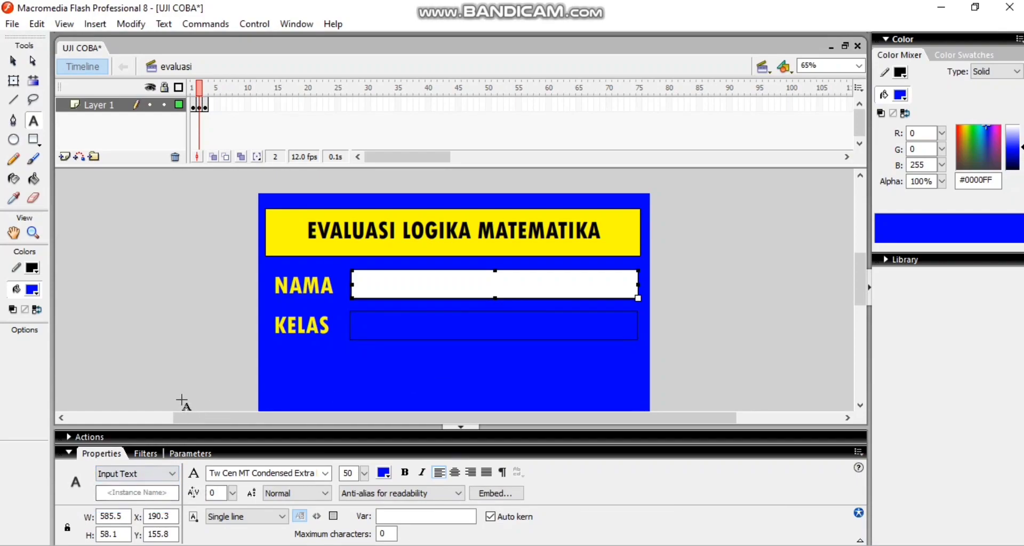
click(68, 452)
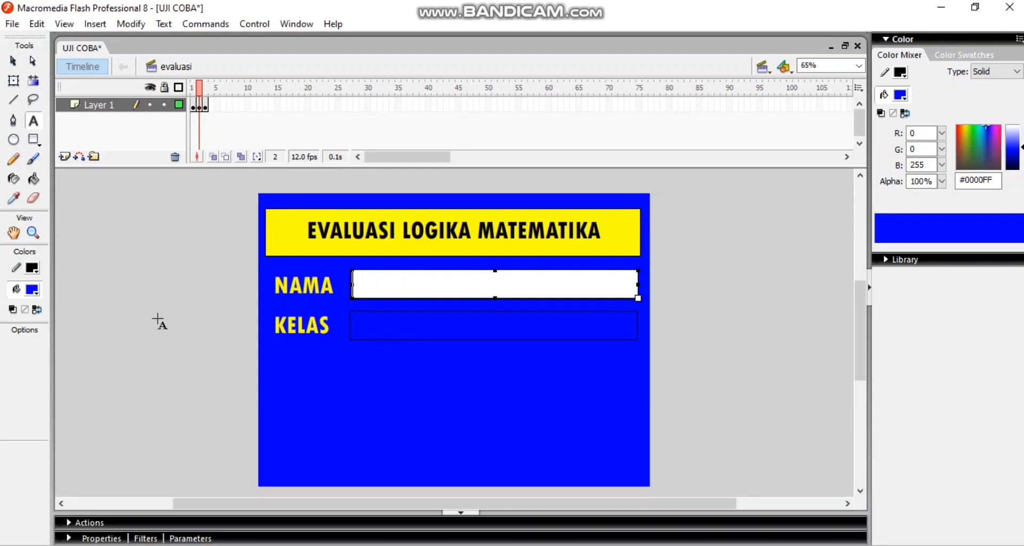
click(162, 311)
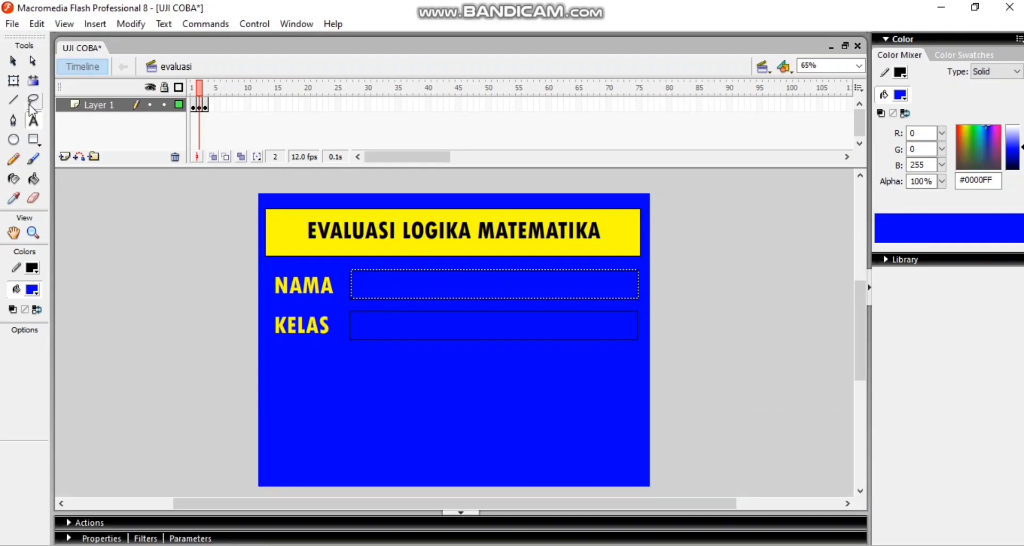
drag(352, 311, 635, 314)
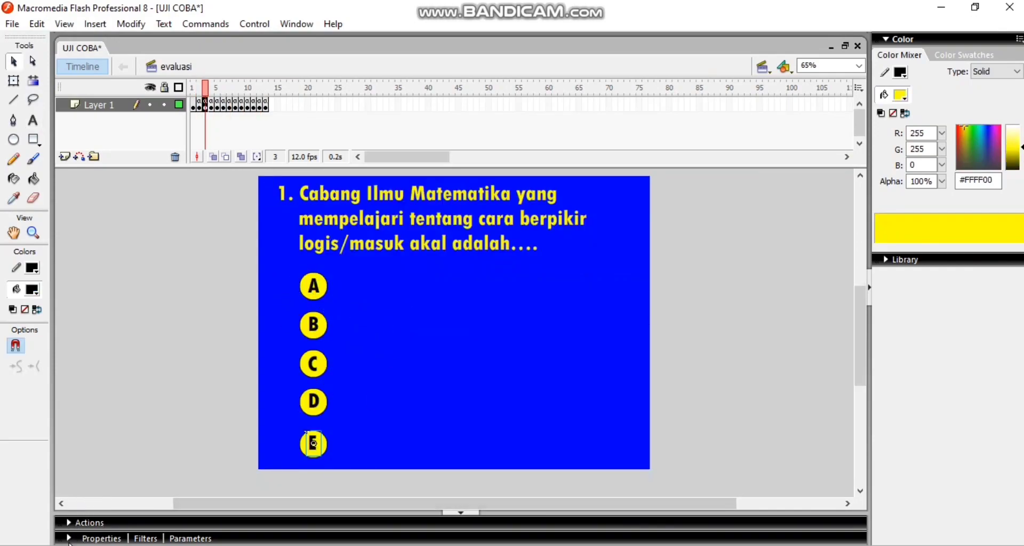
Step: Examine the instance names of answer buttons E and A on the question 1 page
click(102, 539)
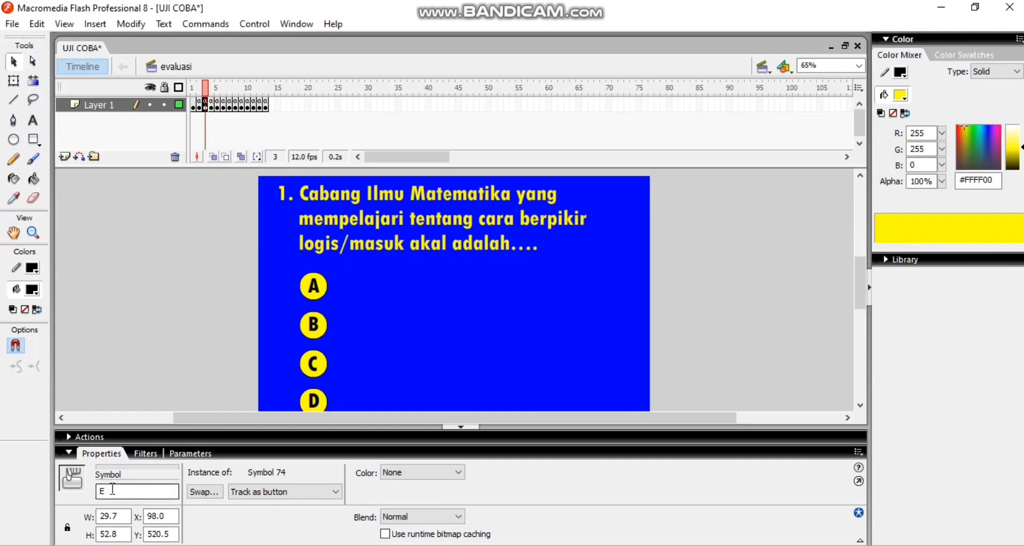
click(314, 286)
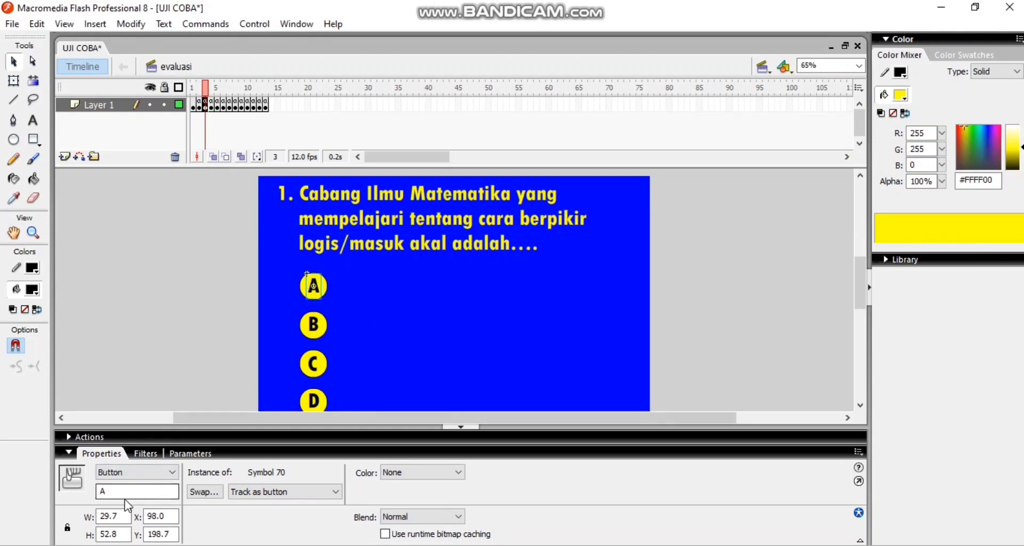
click(68, 453)
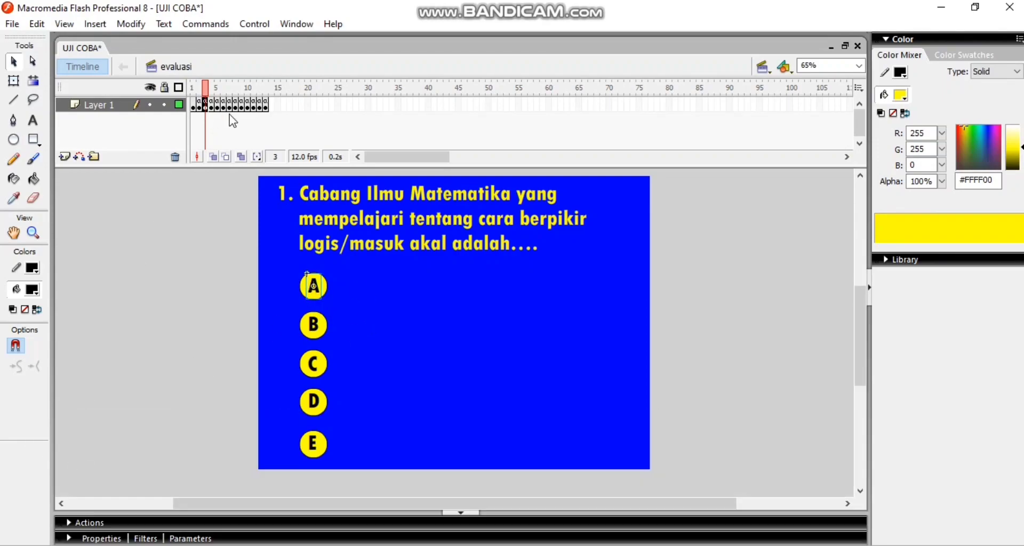
click(231, 118)
click(320, 296)
click(79, 522)
click(78, 239)
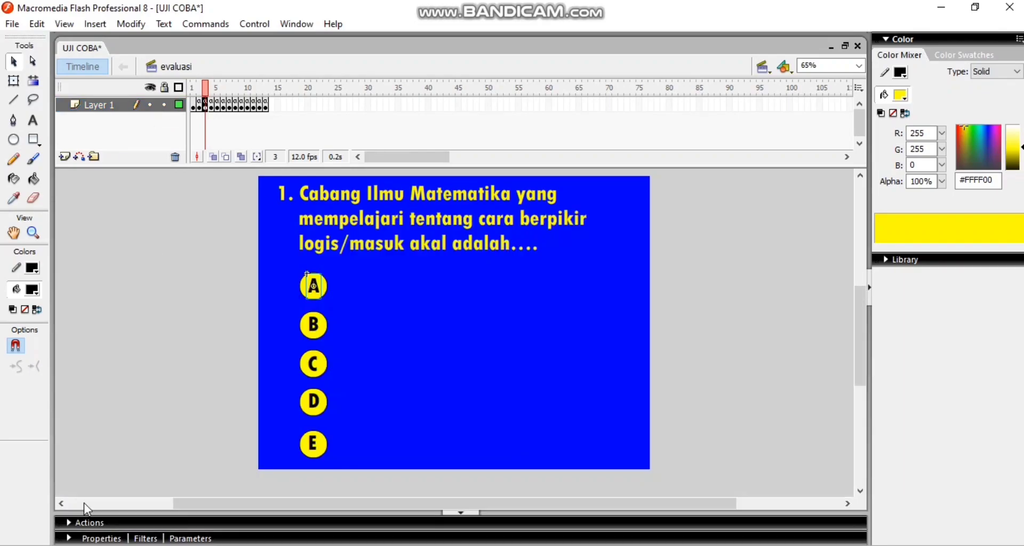
Step: Add the variable lines salah=0; and nilai=0; below benar=0; in the script of evaluasi frame 2
click(80, 519)
text(salah=0;)
key(Return)
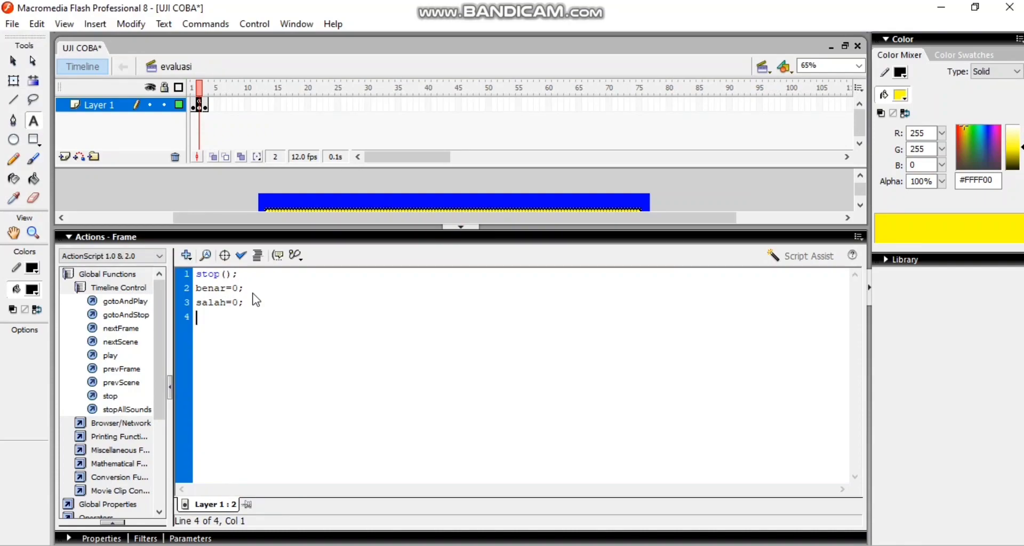
text(nilai=0;)
click(69, 237)
Step: Convert the letter A of question 1 in evaluasi frame 3 into a Button symbol
click(205, 104)
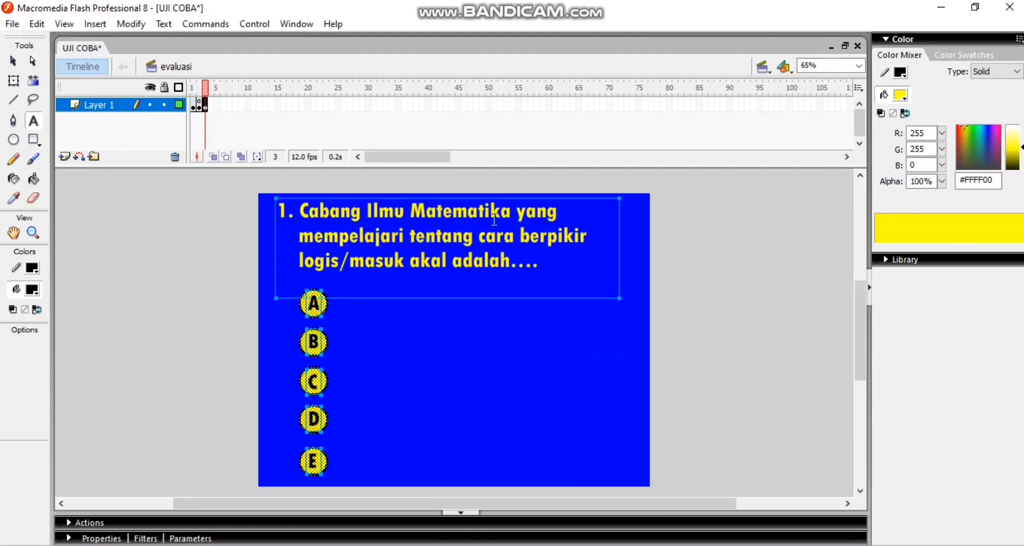
click(656, 279)
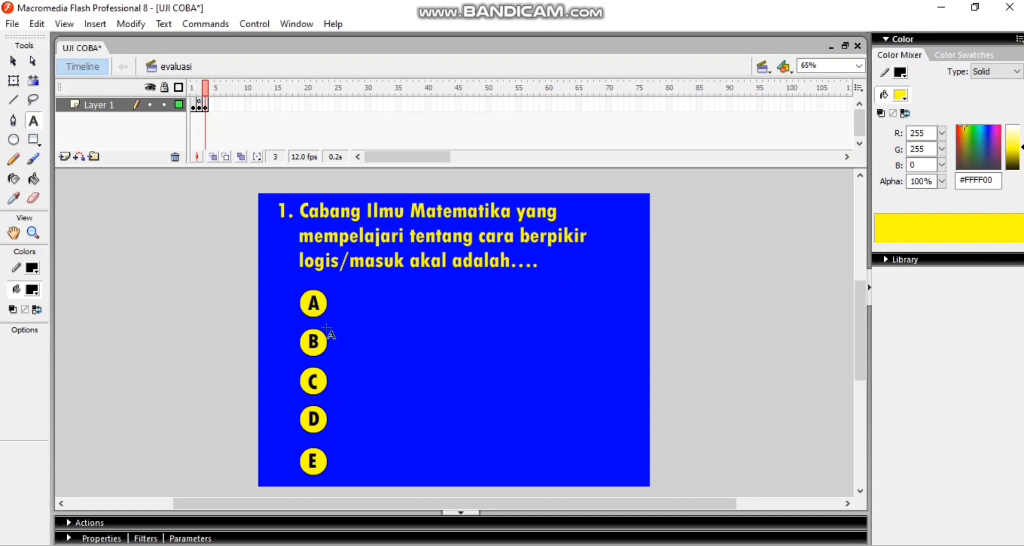
click(314, 303)
click(15, 63)
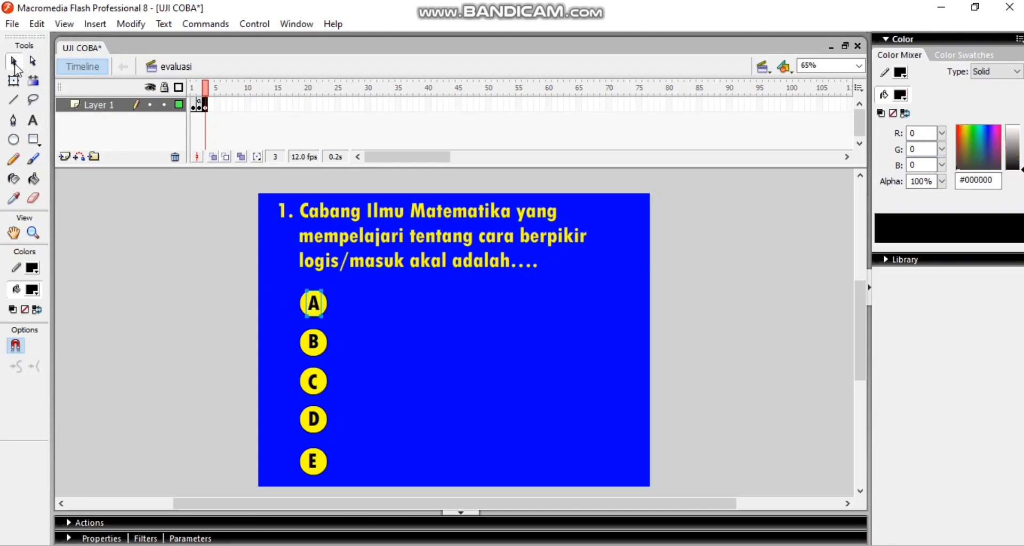
right_click(314, 303)
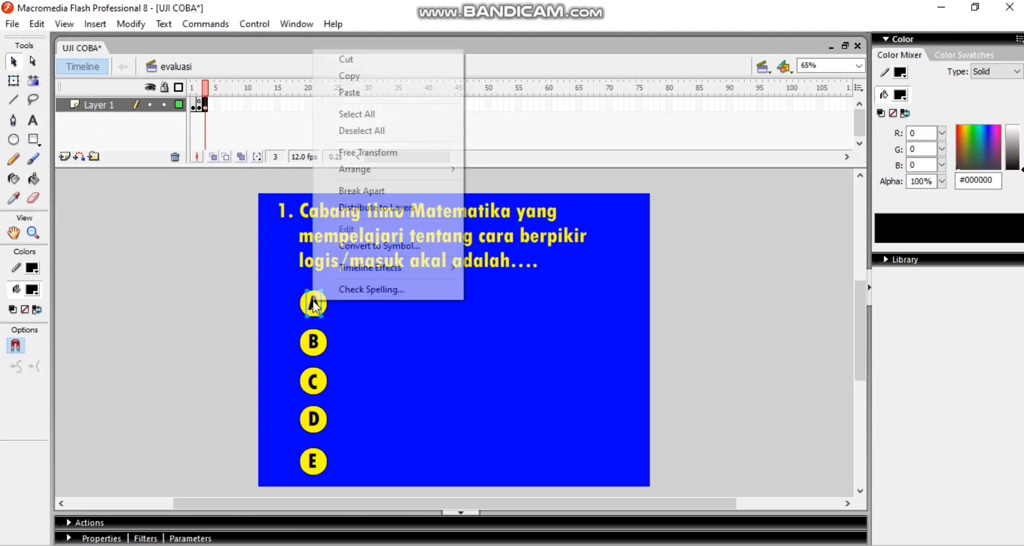
click(367, 246)
key(Return)
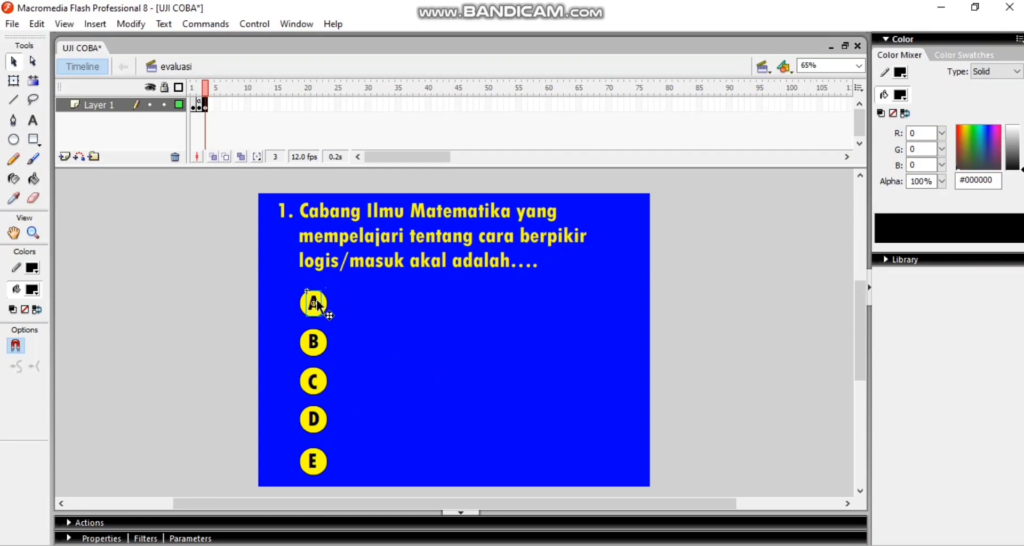
Step: Convert the answer letters B and C of question 1 into separate Button symbols
right_click(322, 349)
click(366, 287)
click(627, 144)
right_click(338, 386)
click(370, 324)
click(643, 146)
Step: Convert the answer letters D and E of question 1 into separate Button symbols
right_click(315, 423)
click(363, 369)
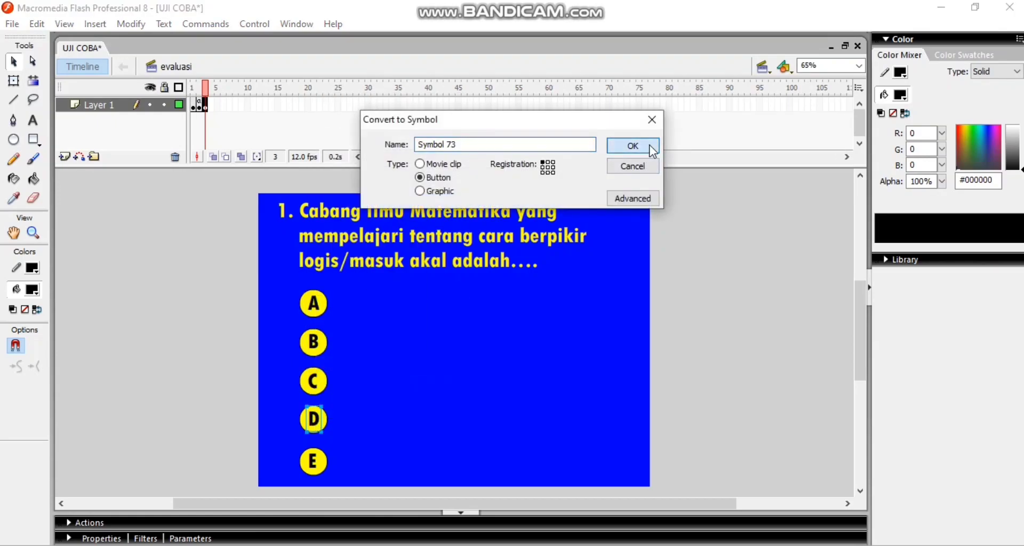
click(618, 144)
right_click(313, 469)
click(354, 407)
key(Return)
Step: Add a stop(); action to the script of evaluasi frame 3
click(314, 304)
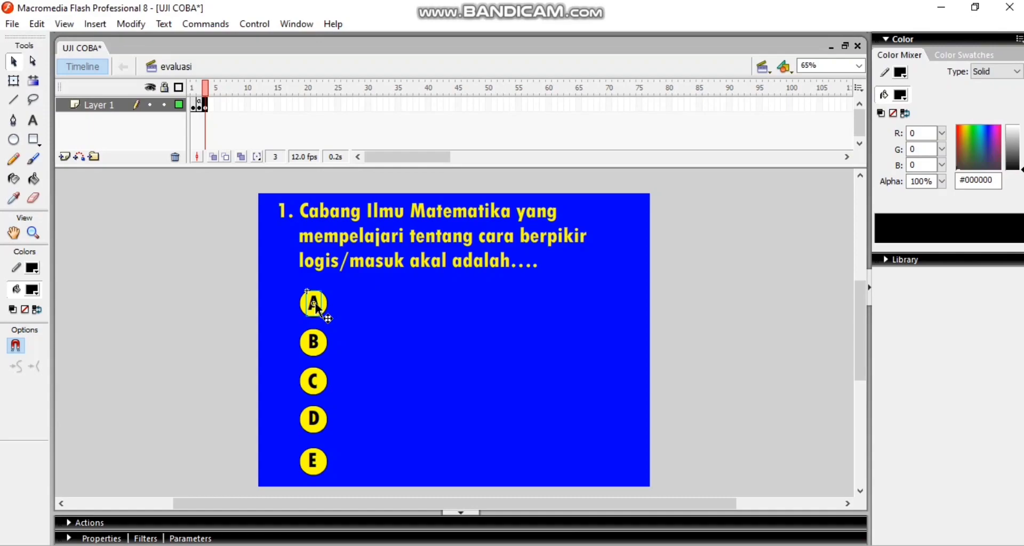
right_click(205, 104)
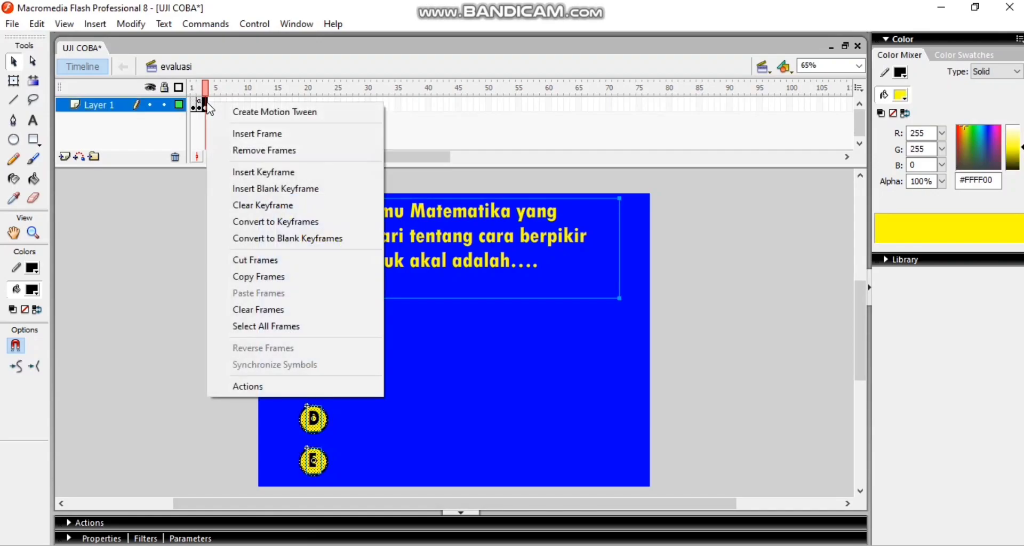
click(262, 390)
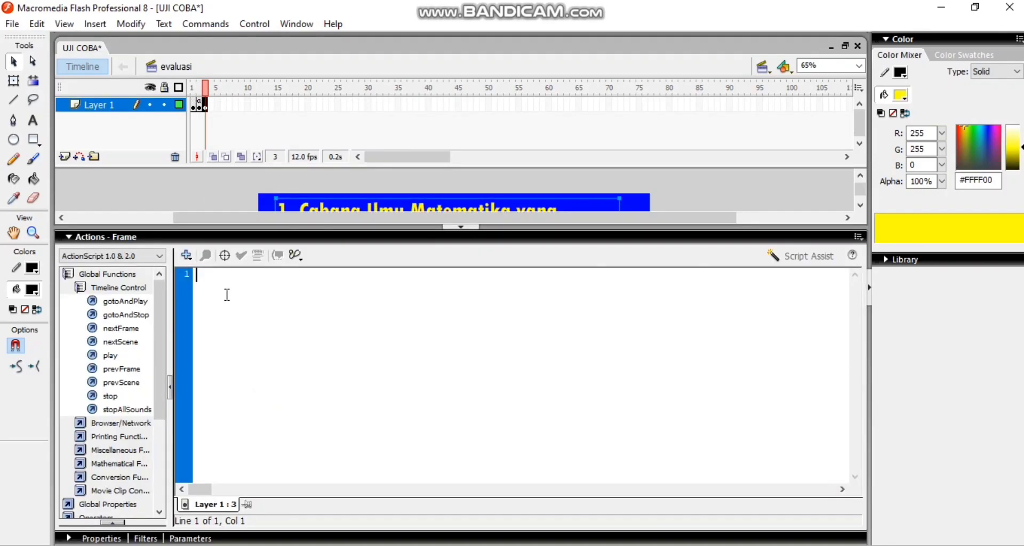
double_click(110, 396)
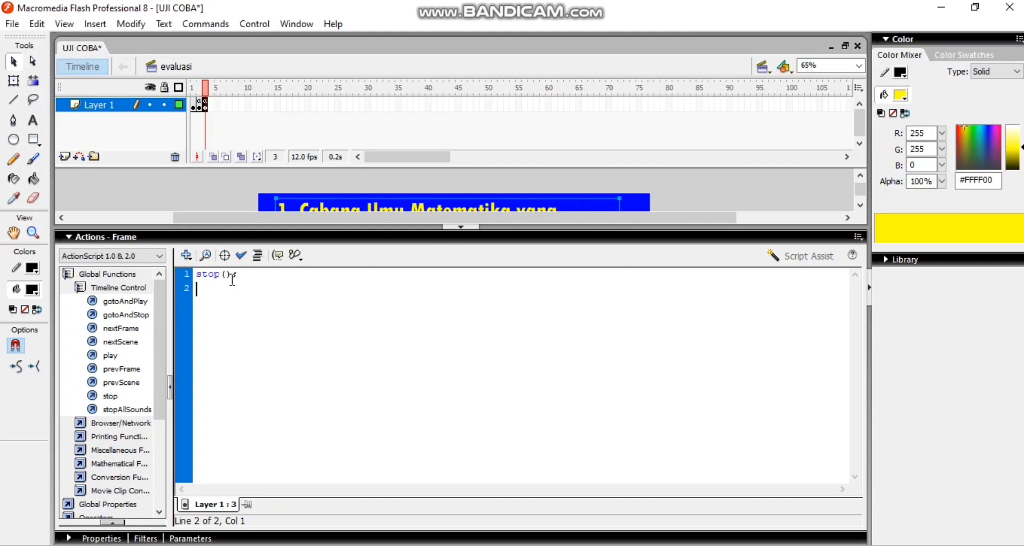
Step: Write an A.onPress=function() handler below stop(); containing benar+=1; and nextFrame(); in evaluasi frame 3
text(A.onPress=function(){)
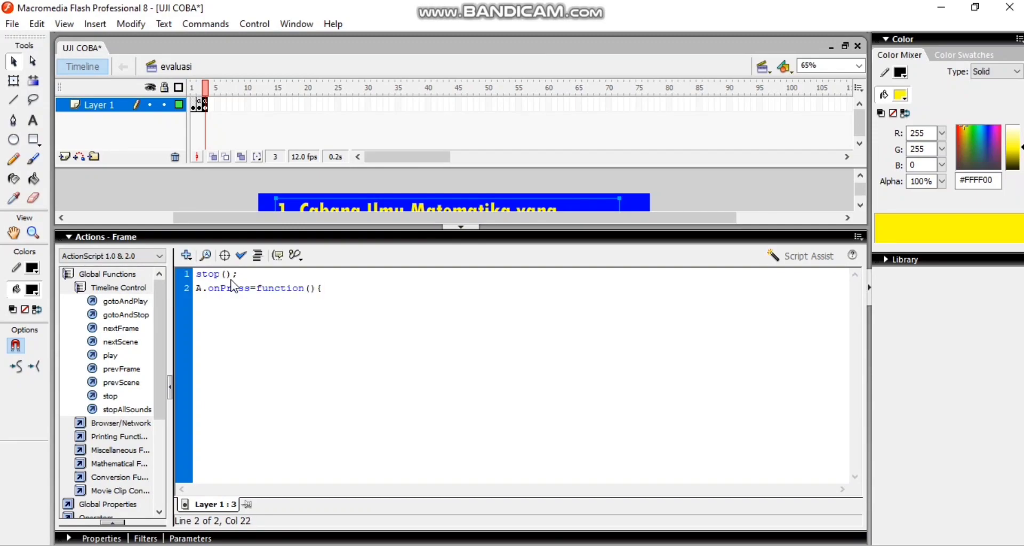
key(Return)
key(BackSpace)
text(benar+=1)
key(Return)
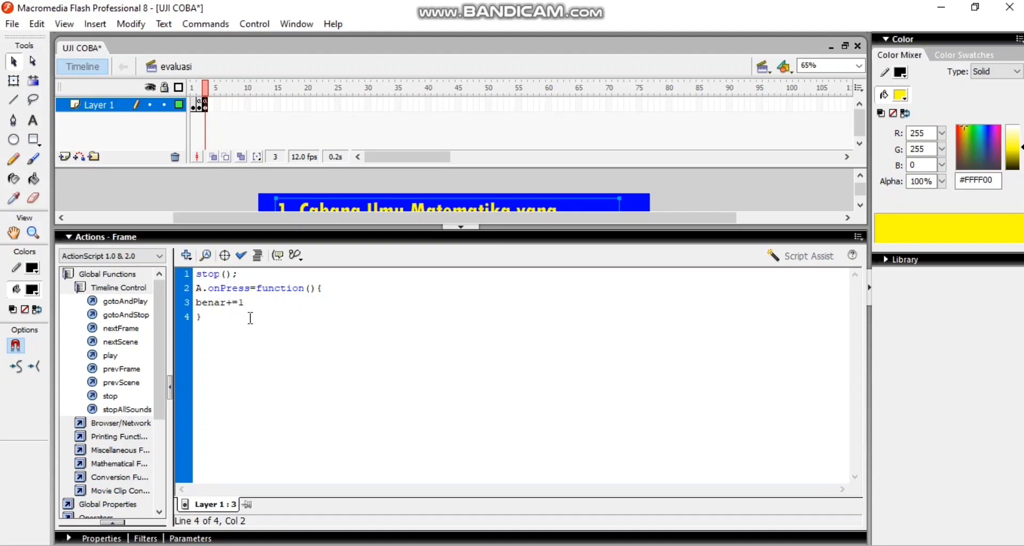
click(261, 303)
text(;)
click(270, 304)
key(Return)
click(141, 333)
double_click(142, 333)
Step: Copy the A handler below itself, rename the copy B and change its score line to salah+=1;
drag(224, 331, 195, 288)
key(ctrl+c)
click(200, 344)
key(Return)
key(ctrl+v)
key(BackSpace)
text(B)
mouse_move(196, 359)
mouse_down()
mouse_move(226, 362)
mouse_move(193, 360)
mouse_up()
key(Caps_Lock)
text(sa)
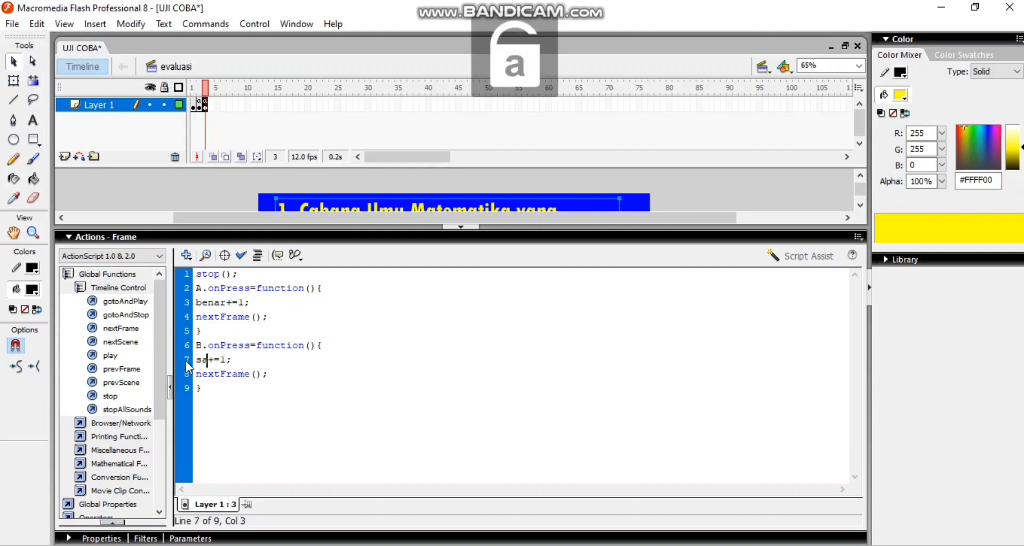
text(lah)
Step: Paste three more copies of the B.onPress handler with salah+=1; below it in the frame 3 script
click(224, 390)
key(Return)
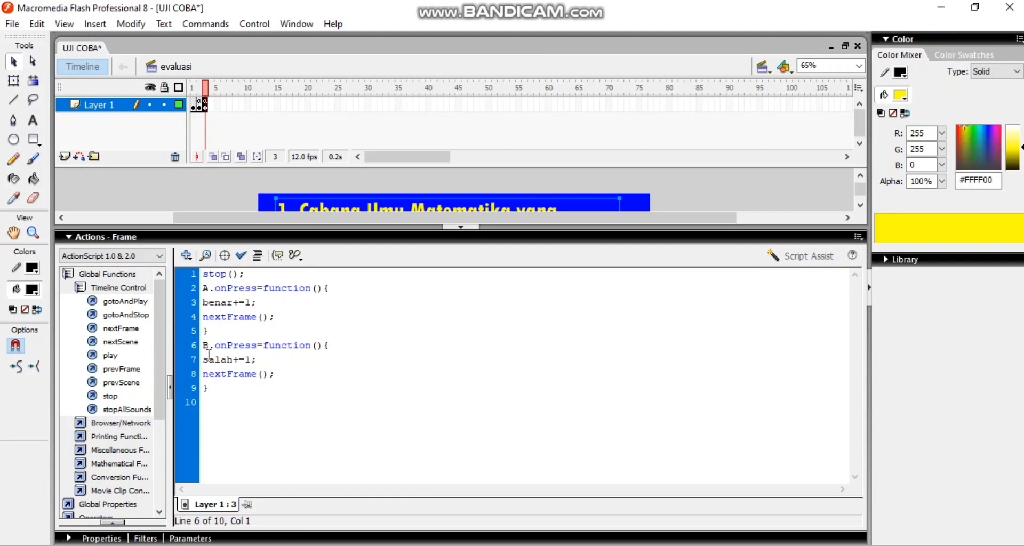
drag(204, 346, 226, 389)
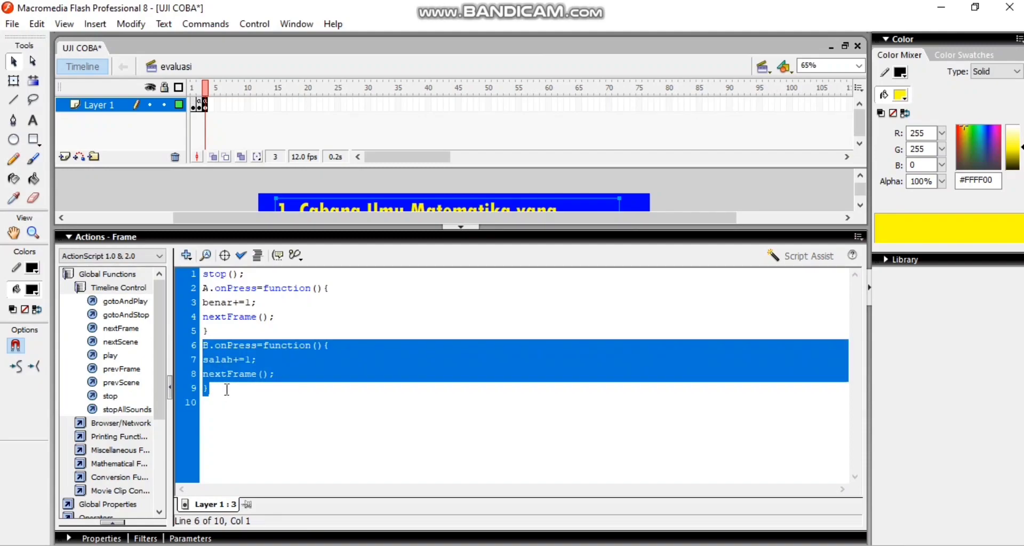
click(218, 410)
key(ctrl+v)
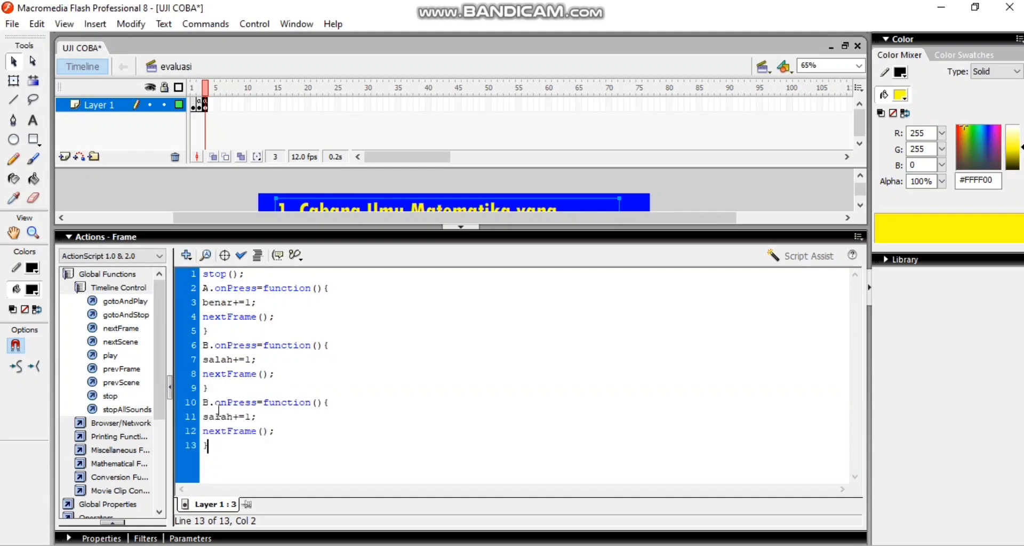
key(Return)
key(ctrl+v)
key(Return)
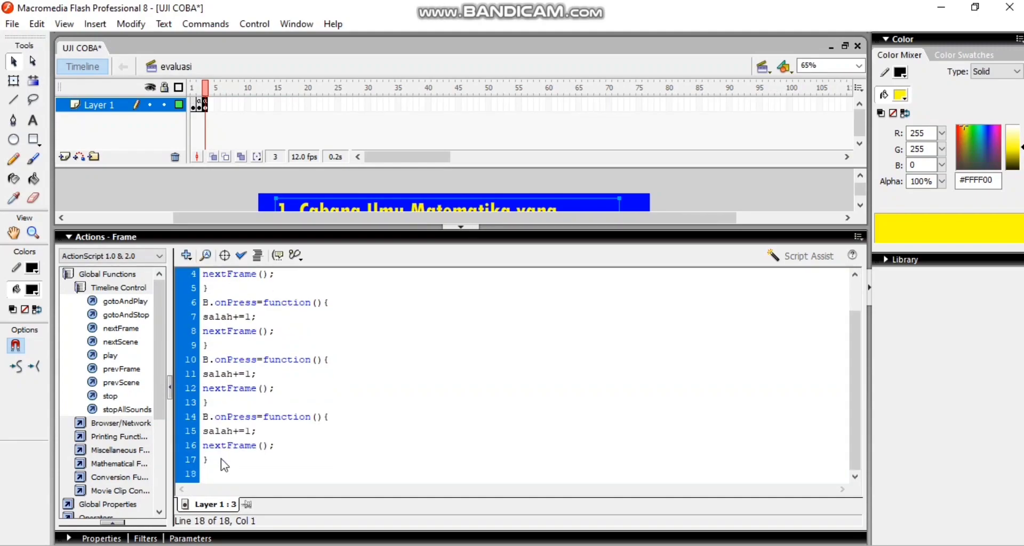
key(ctrl+v)
Step: Rename the three pasted onPress handlers to C, D and E
drag(855, 392, 853, 308)
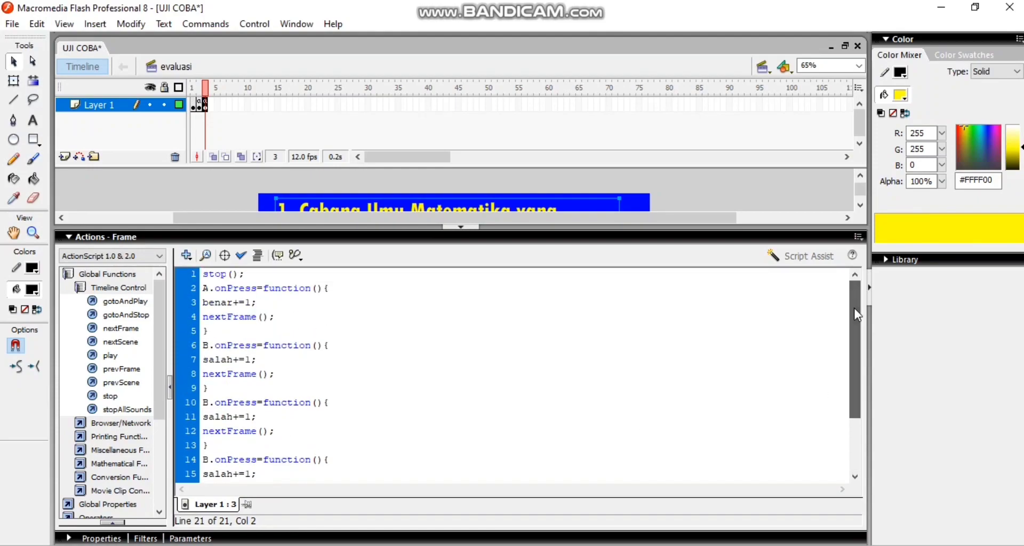
click(208, 403)
key(BackSpace)
key(Caps_Lock)
text(C)
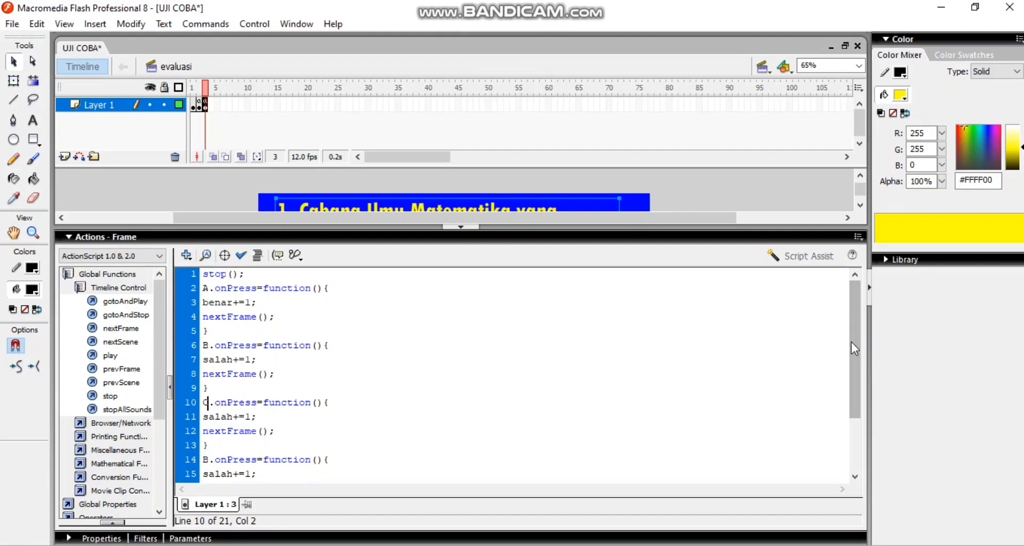
scroll(858, 349, down, 2)
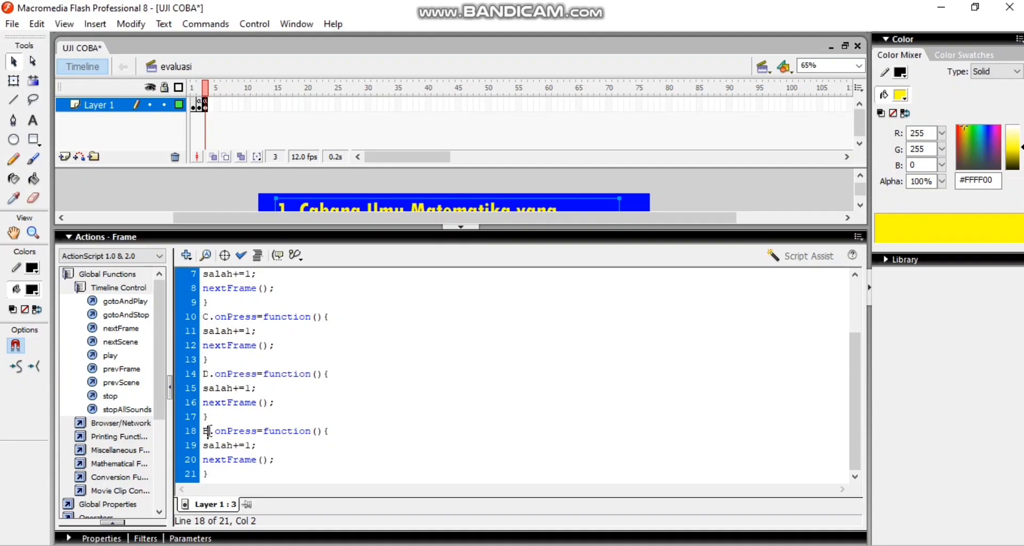
Step: Check the syntax of the frame 3 script, review the answer handlers and close the script
click(241, 255)
click(549, 303)
drag(855, 398, 850, 341)
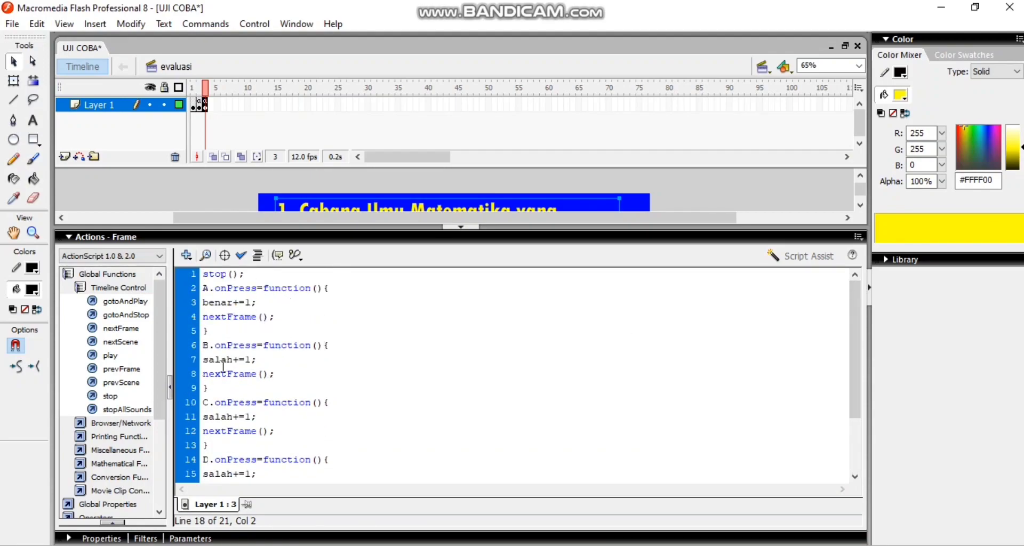
drag(857, 323, 828, 318)
click(365, 237)
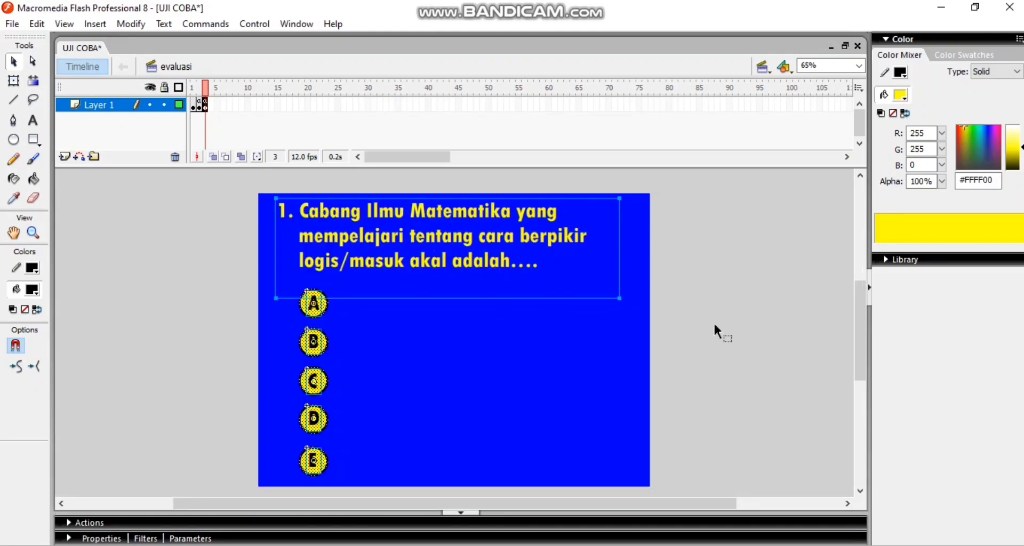
click(679, 319)
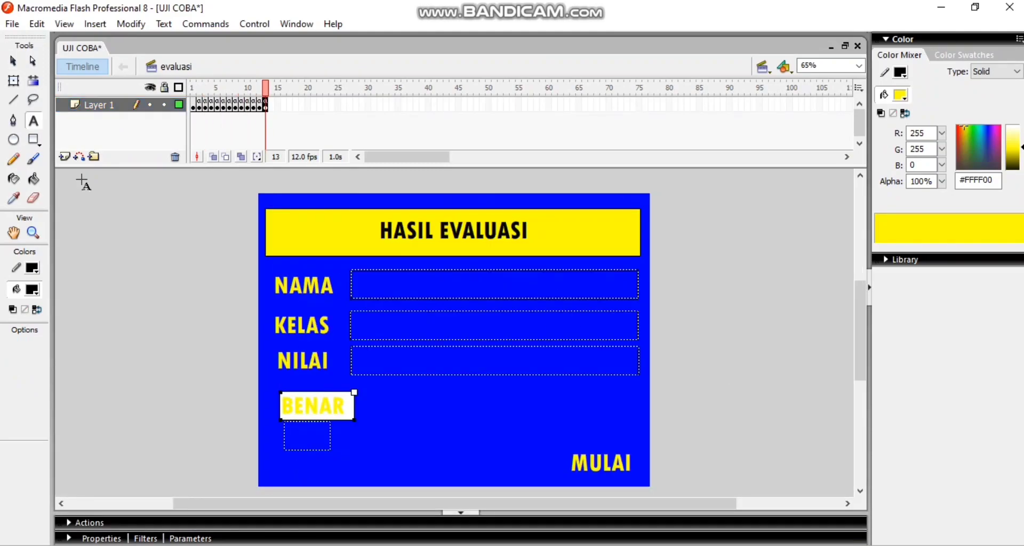
Step: Duplicate the BENAR label and its text box on evaluasi frame 13, placing the copies beside the originals
click(14, 60)
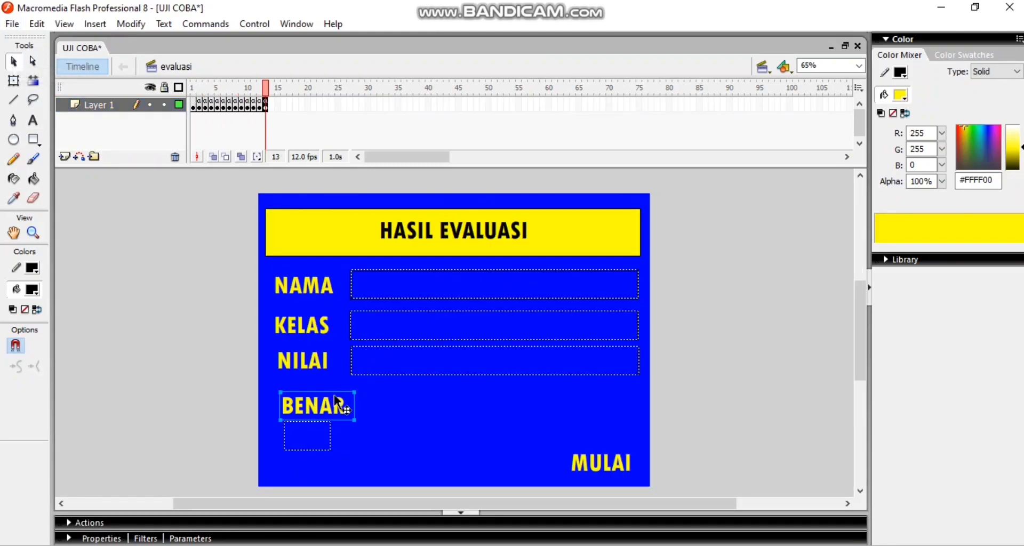
drag(334, 393, 417, 408)
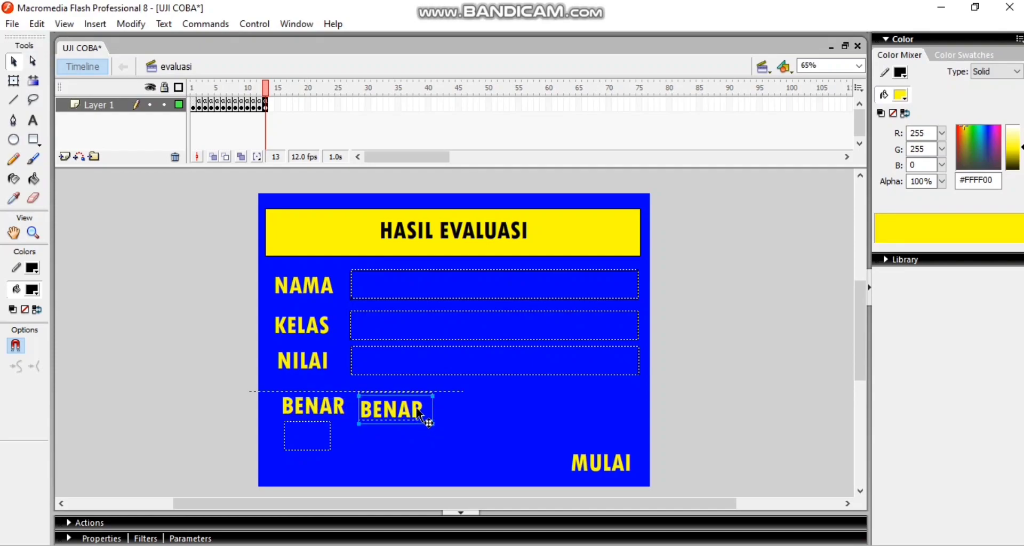
click(306, 410)
click(322, 438)
key(ctrl+d)
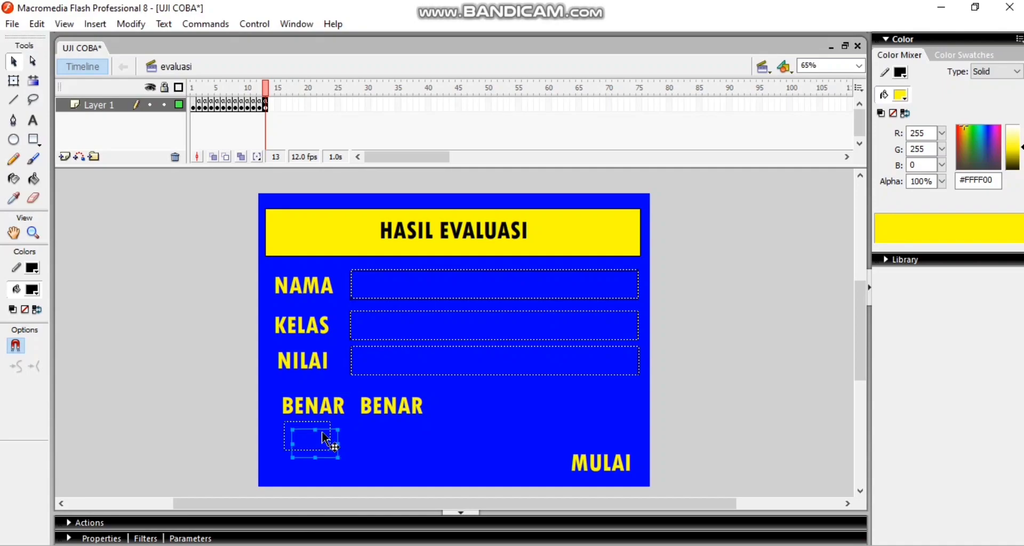
drag(322, 432, 396, 426)
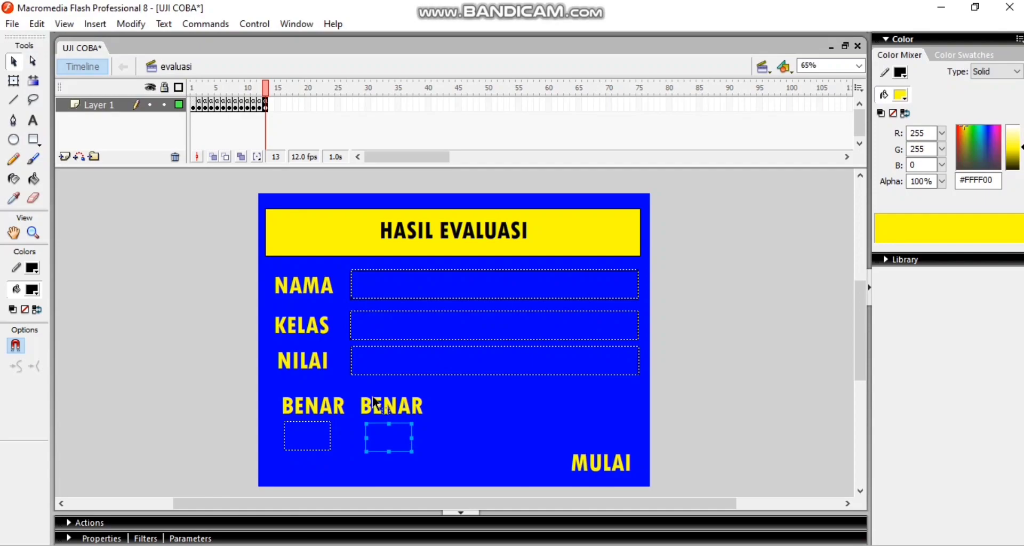
Step: Change the text of the copied BENAR label on the HASIL EVALUASI page to SALAH
click(32, 120)
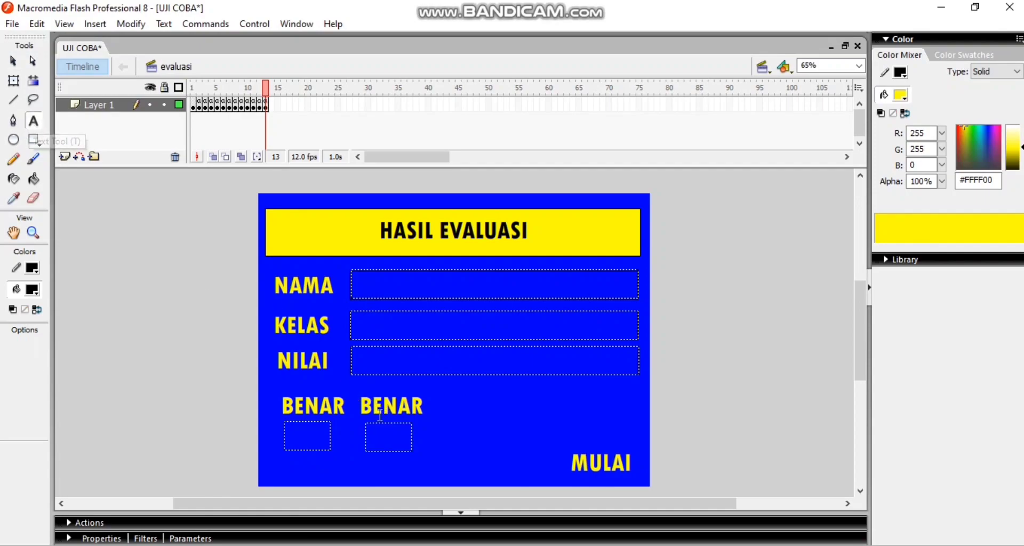
click(403, 414)
drag(429, 406, 362, 412)
text(SALAH)
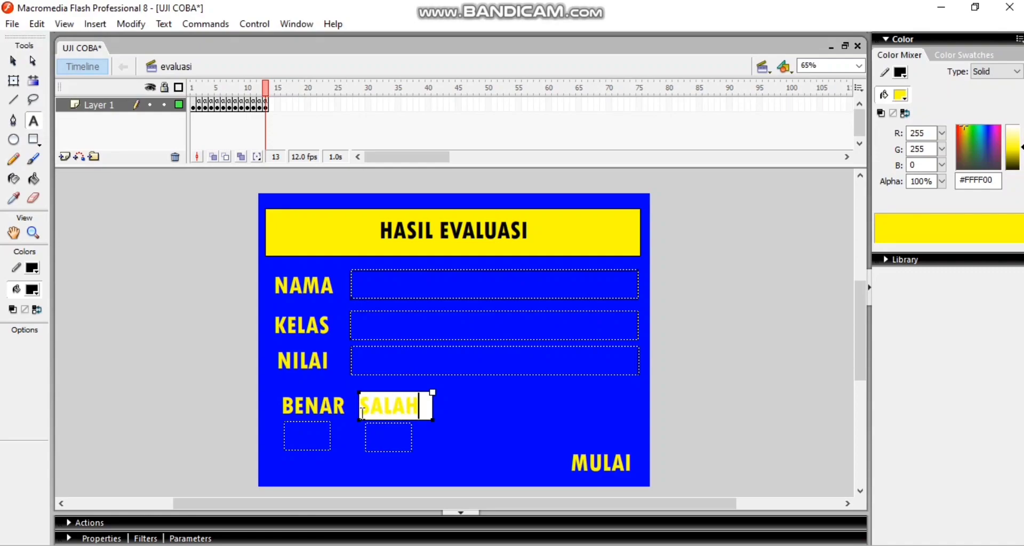
Step: Keep the text box under BENAR as Dynamic Text and set its variable to benar
click(324, 433)
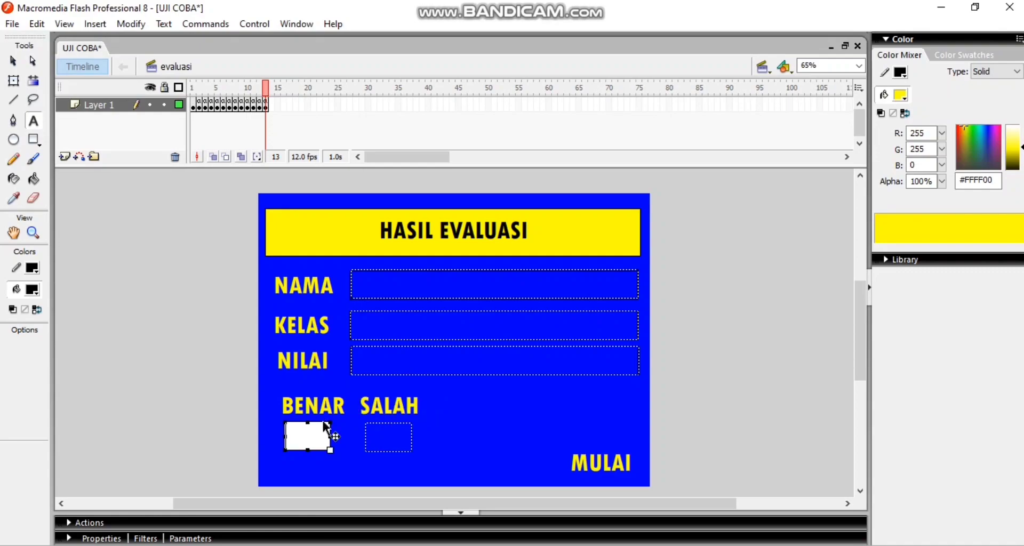
click(73, 541)
click(137, 473)
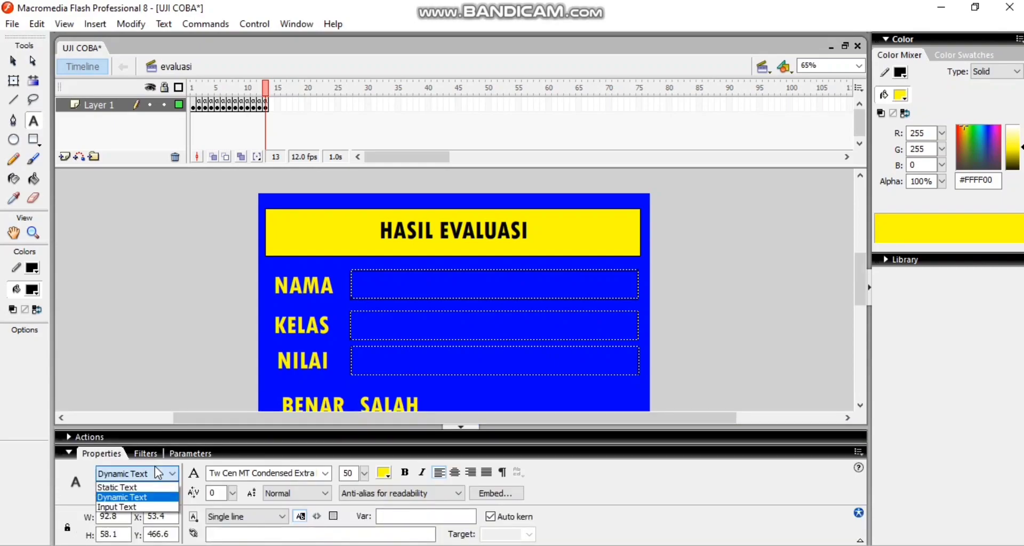
click(141, 498)
click(433, 515)
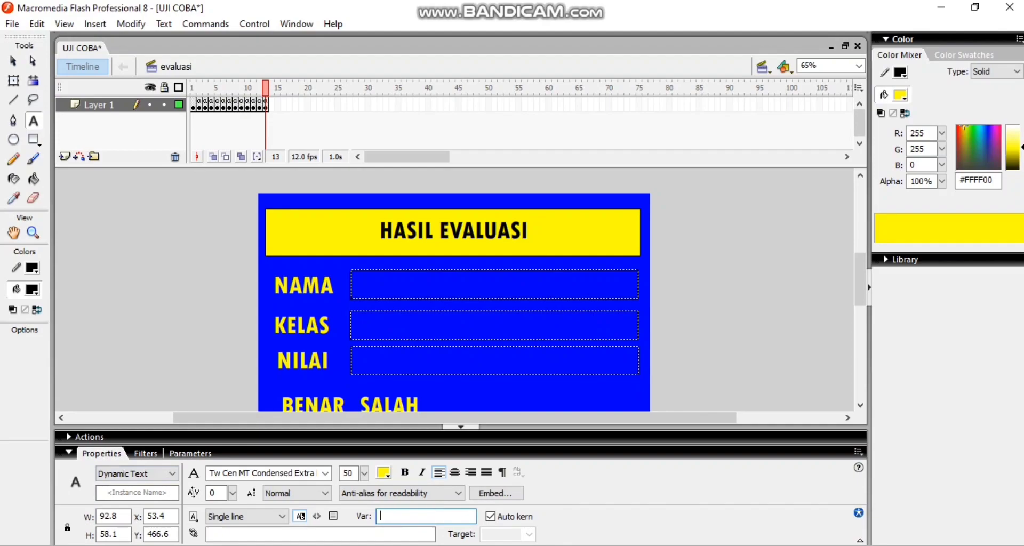
key(Caps_Lock)
text(benar)
click(67, 453)
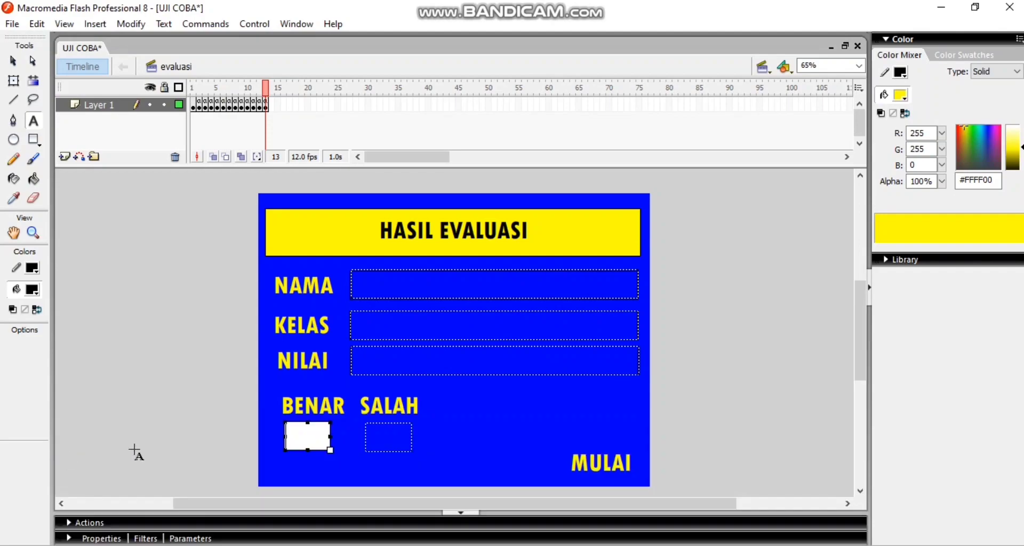
Step: Set the variable name of the dynamic text box under SALAH
click(395, 440)
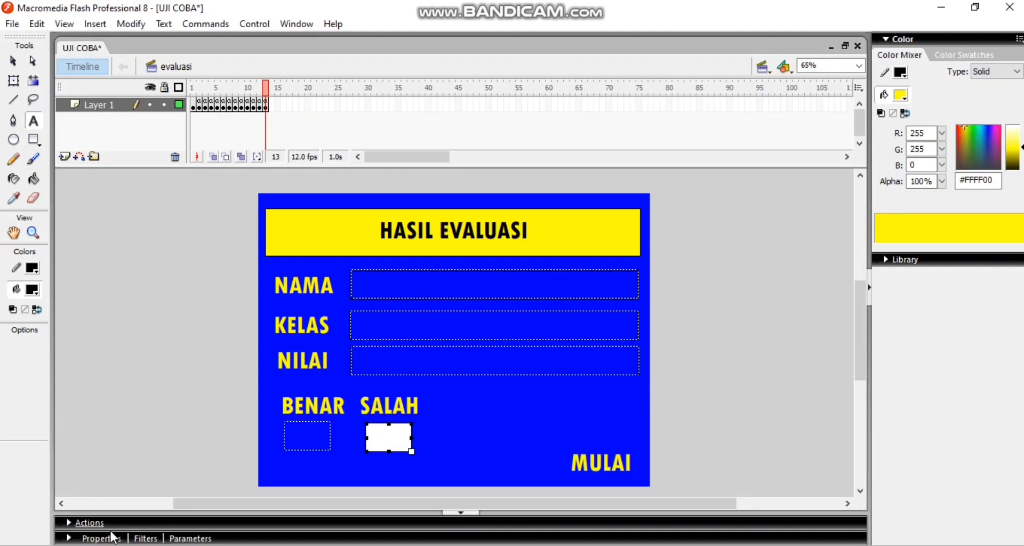
click(70, 539)
click(388, 515)
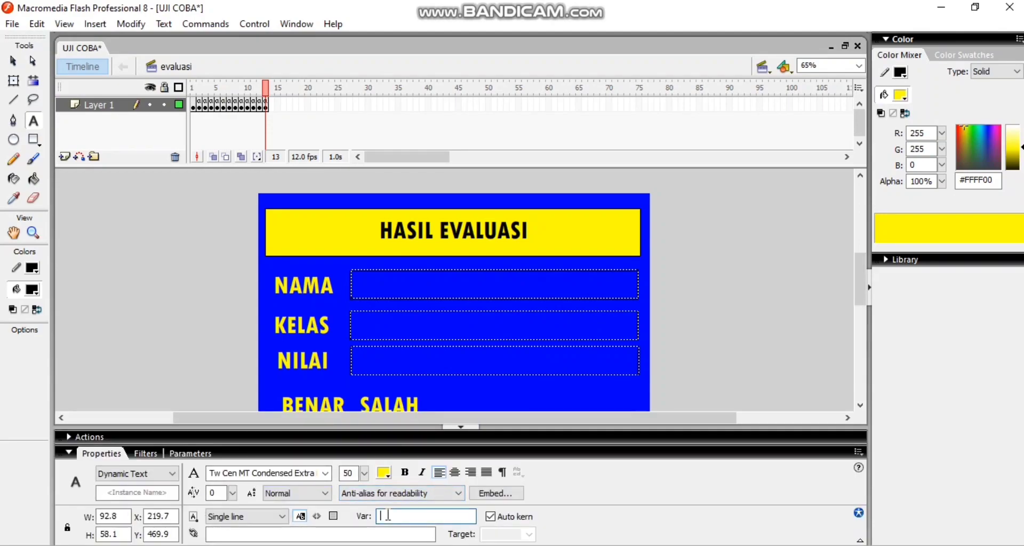
click(68, 452)
scroll(448, 267, down, 3)
Step: Try to open a script for the text box beside NILAI on evaluasi frame 13
click(446, 229)
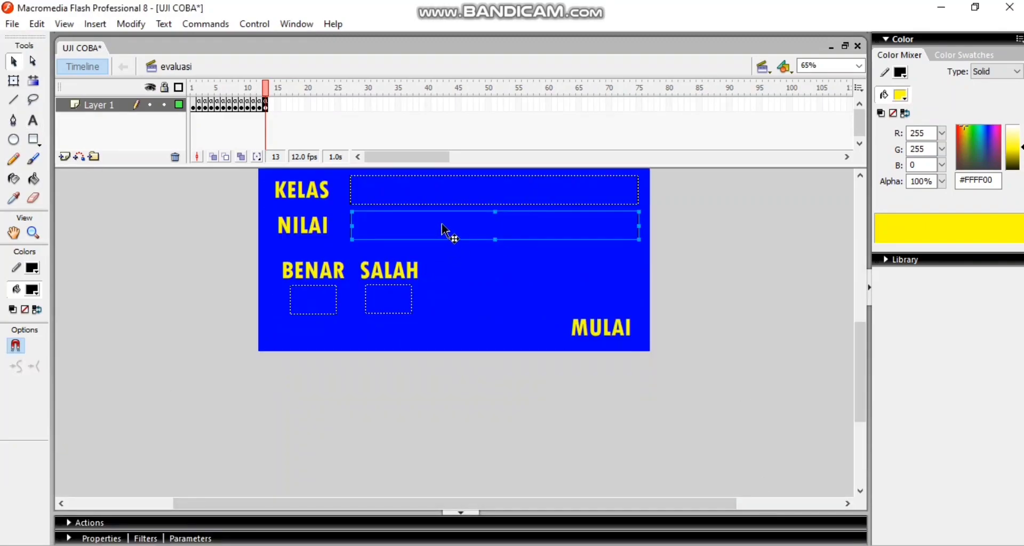
right_click(441, 224)
click(103, 521)
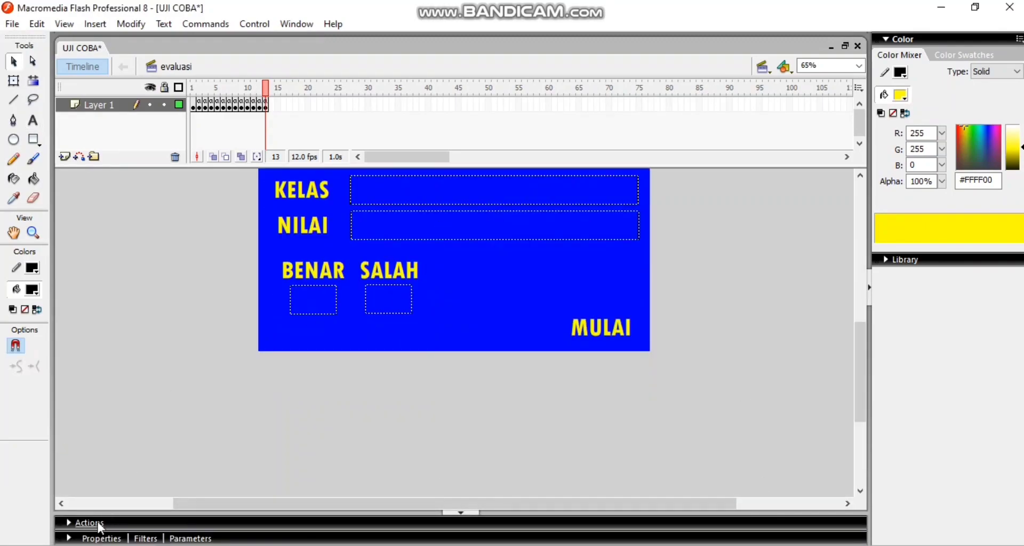
click(88, 523)
click(72, 238)
click(416, 230)
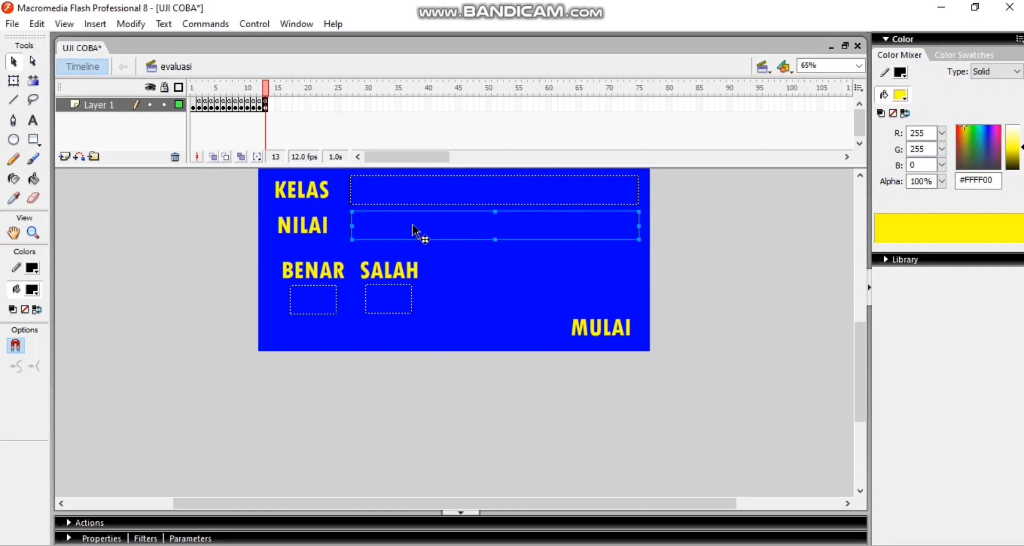
click(74, 523)
click(186, 255)
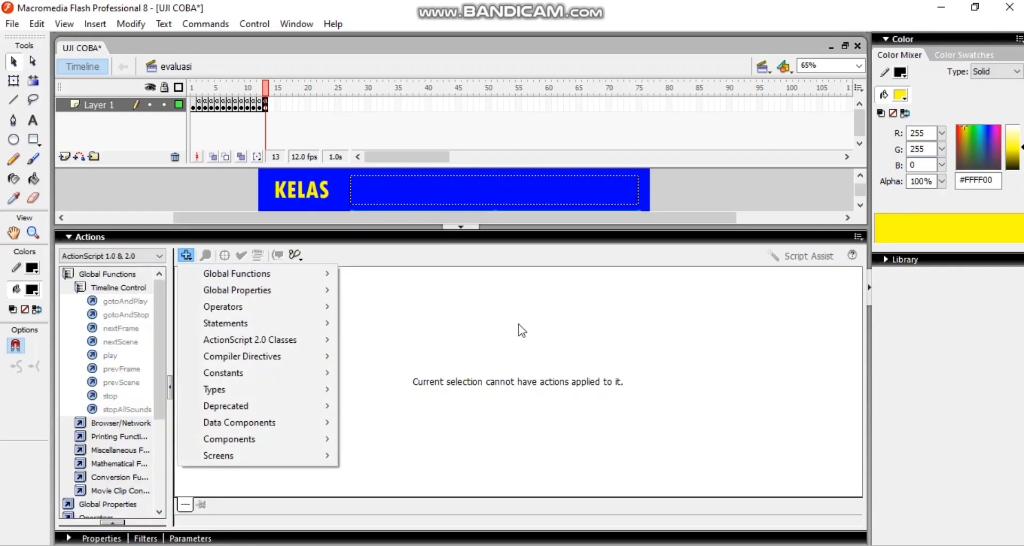
click(359, 306)
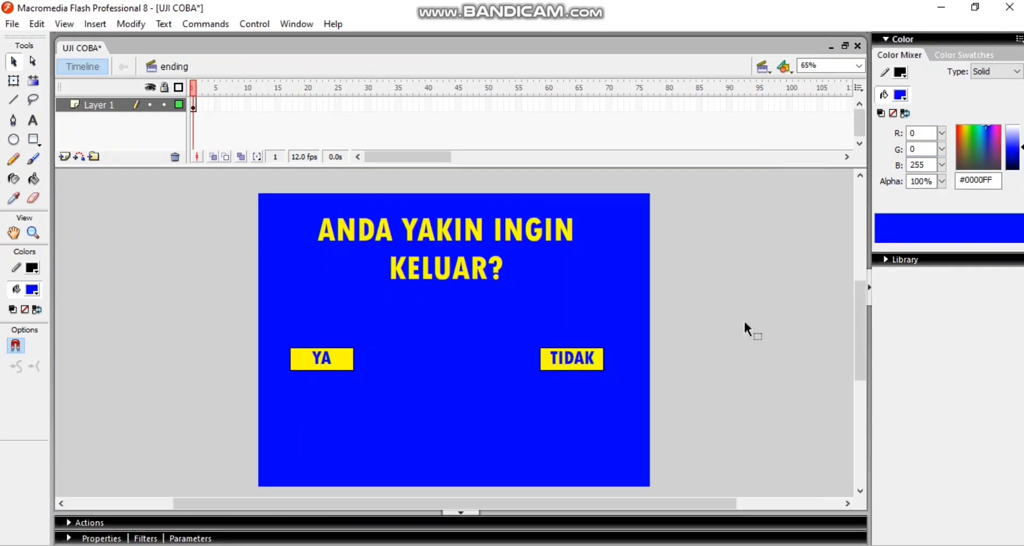
Step: Open the script of the TIDAK button on frame 1 of the ending scene
click(583, 365)
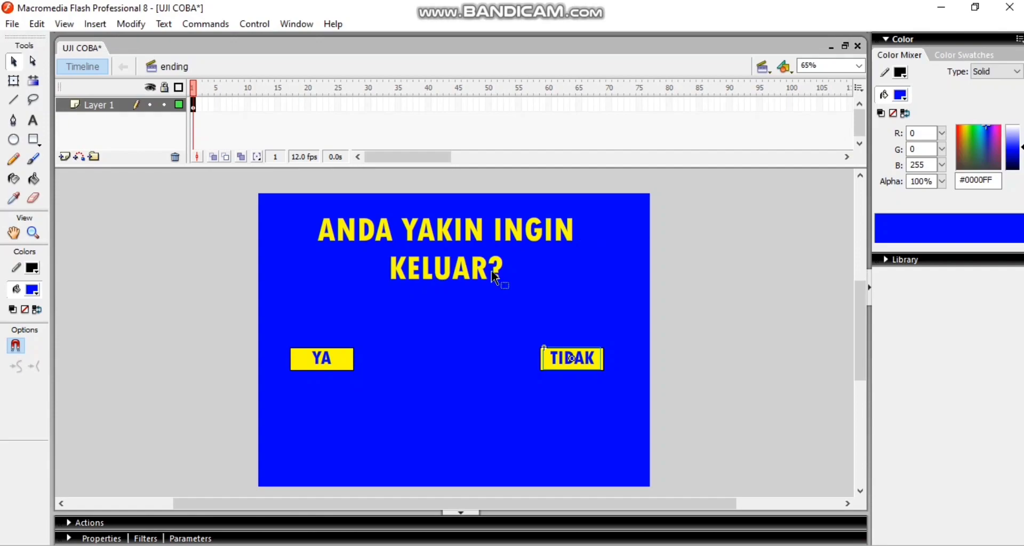
click(88, 524)
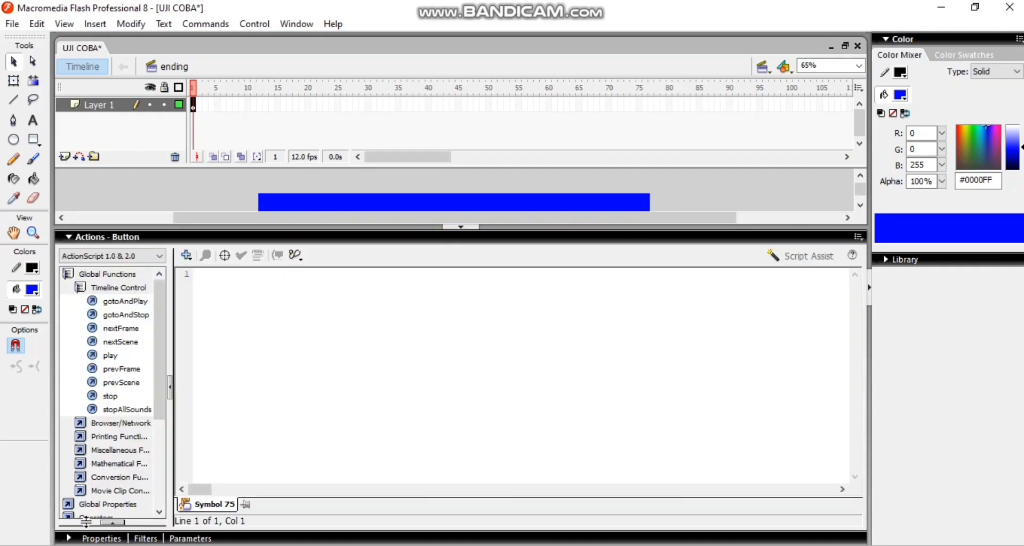
click(186, 255)
mouse_move(202, 276)
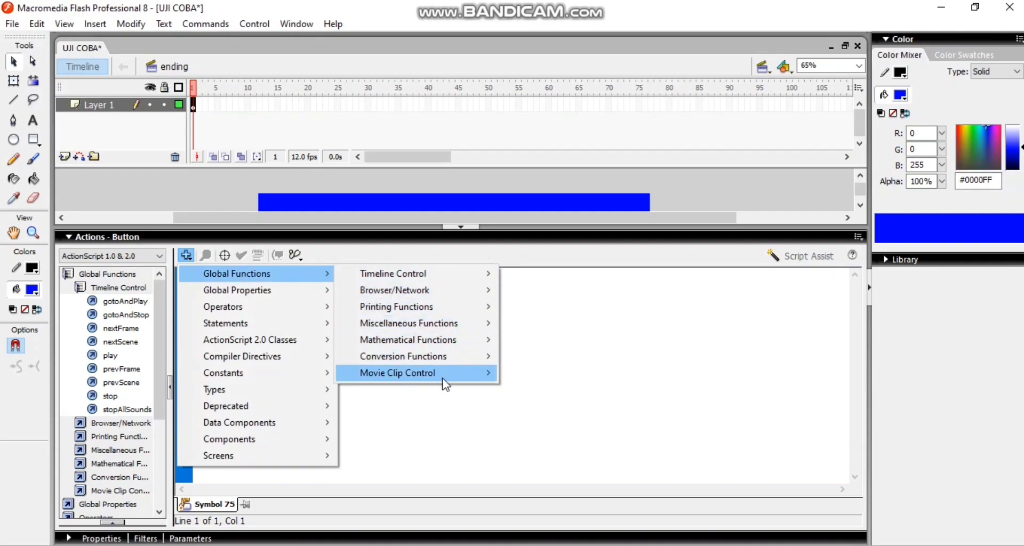
mouse_move(441, 377)
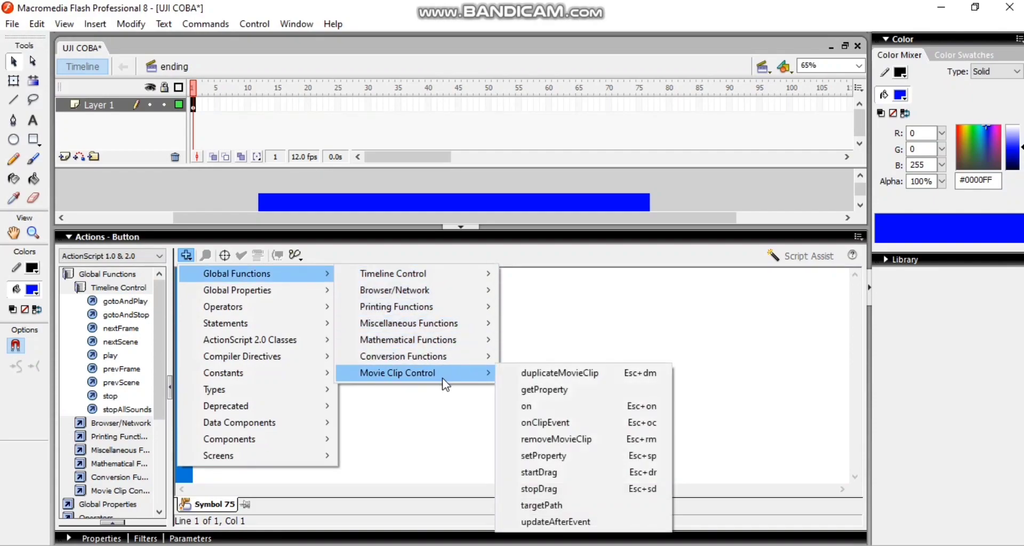
click(526, 406)
double_click(249, 302)
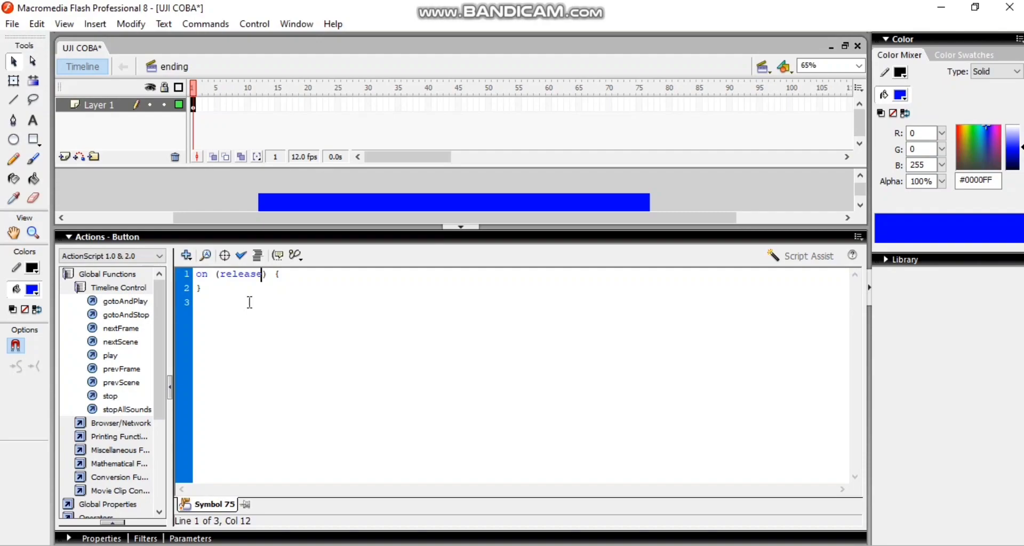
click(186, 255)
mouse_move(226, 275)
mouse_move(462, 272)
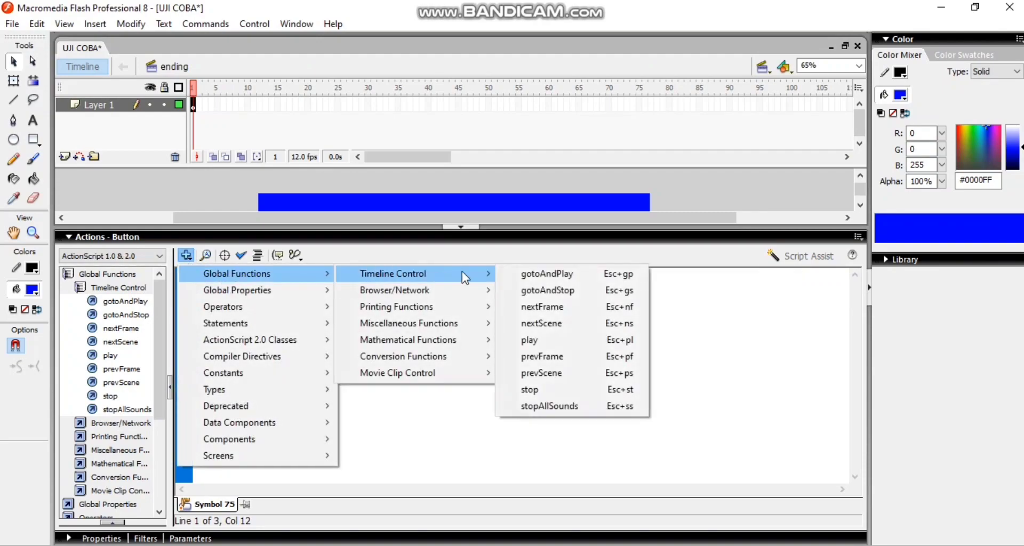
click(539, 287)
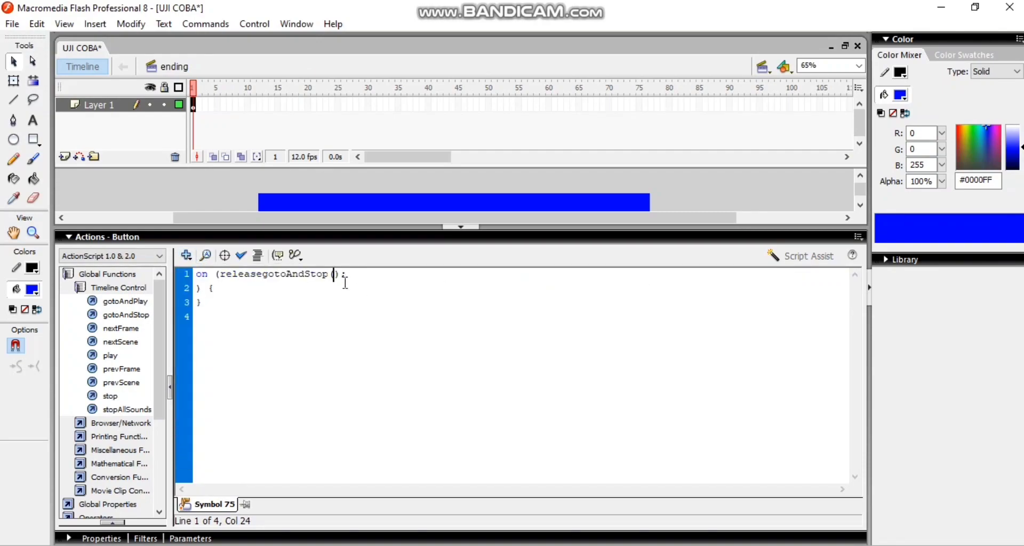
key(ctrl+a)
key(Delete)
Step: Script the TIDAK button with on (release) {gotoAndStop("menu",1);} and check the script's syntax
click(186, 255)
mouse_move(254, 277)
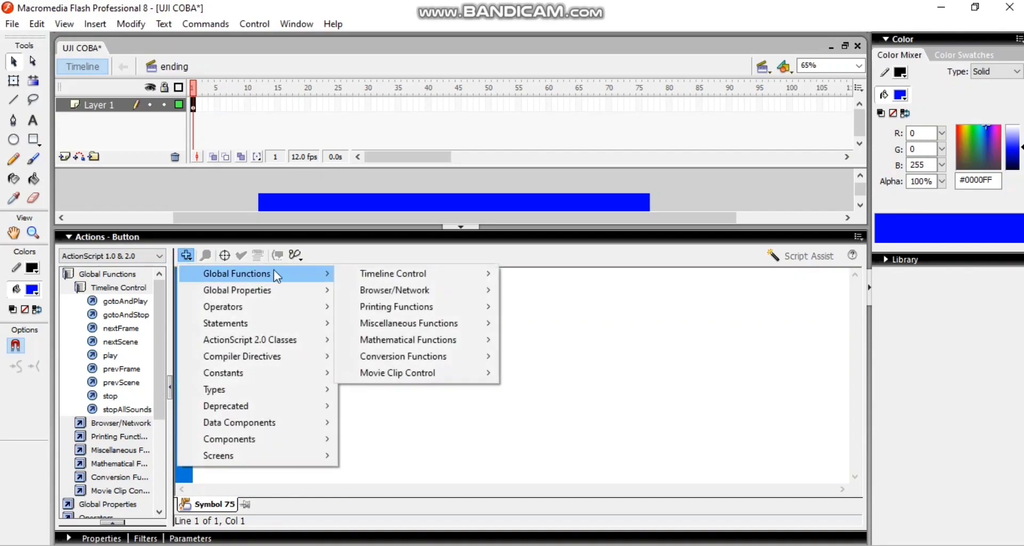
mouse_move(367, 372)
click(513, 402)
double_click(254, 303)
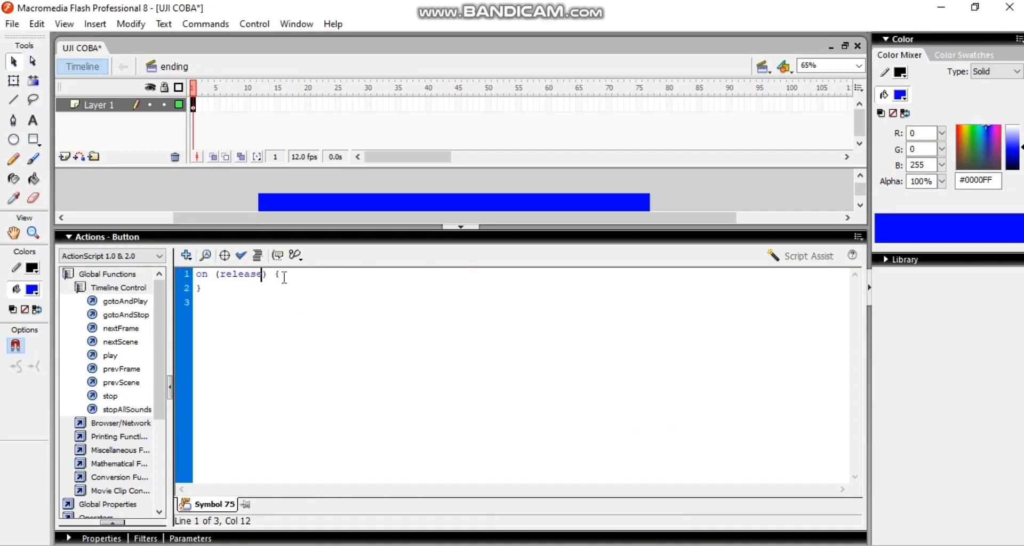
click(186, 256)
mouse_move(229, 273)
mouse_move(388, 273)
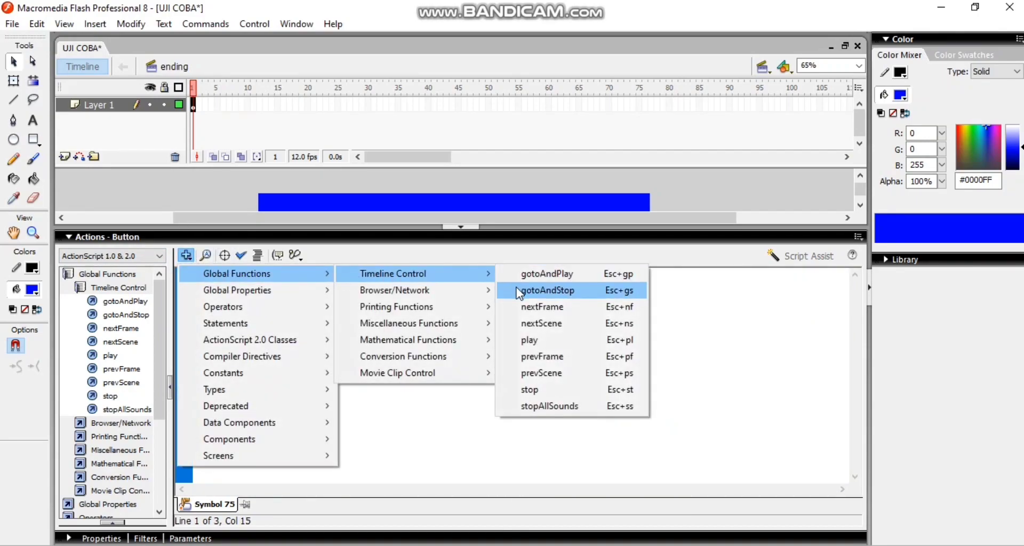
click(519, 291)
text("menu",1)
click(241, 256)
click(535, 305)
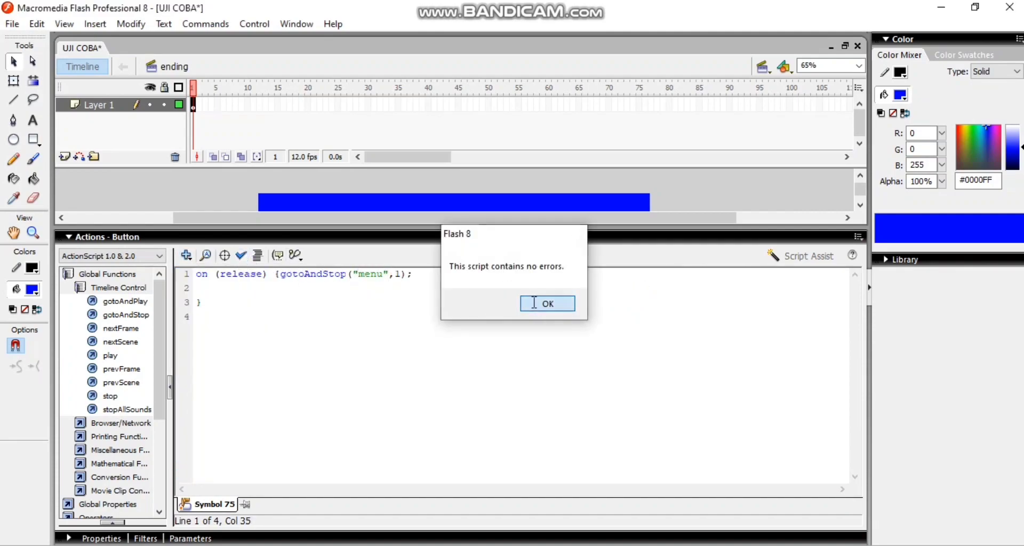
click(93, 238)
click(783, 67)
click(780, 100)
click(763, 67)
click(786, 217)
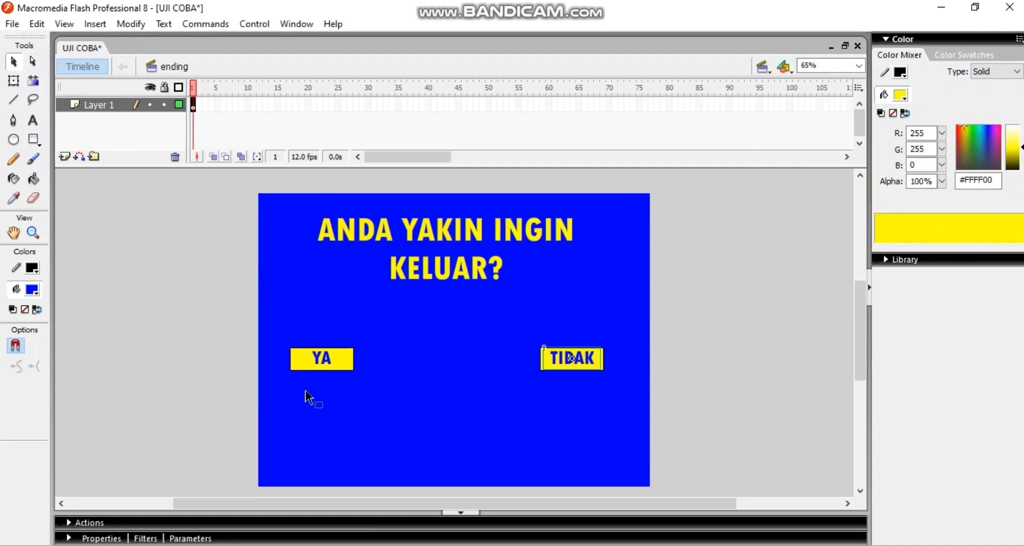
Step: Review the YA button's release script and the TERIMA KASIH page on frame 2 of the ending scene
click(322, 359)
key(ctrl+l)
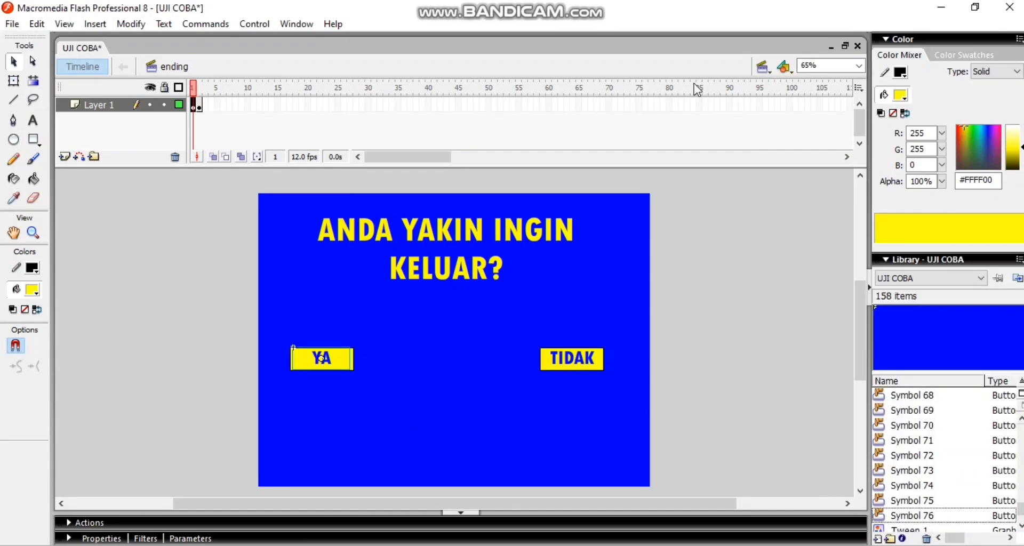
click(88, 523)
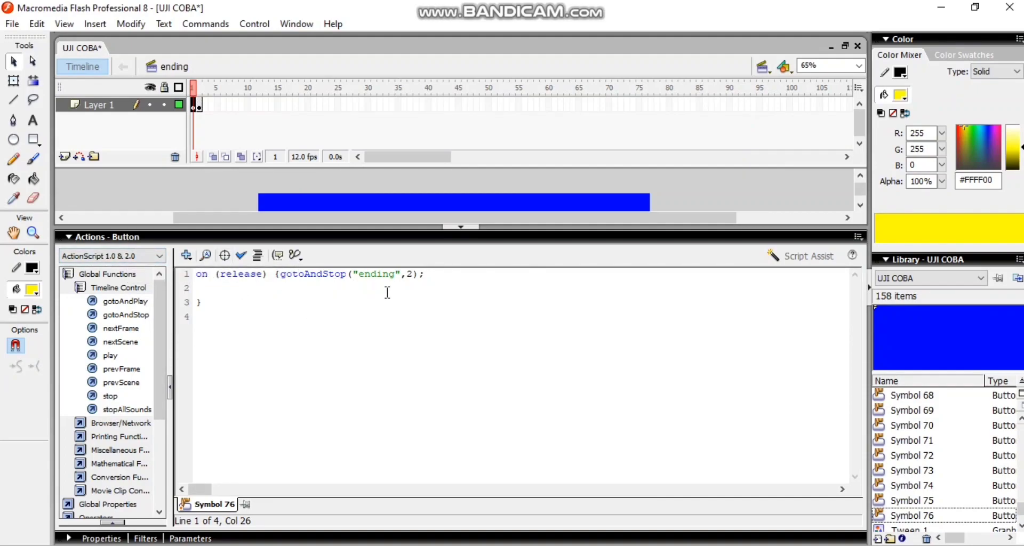
click(118, 243)
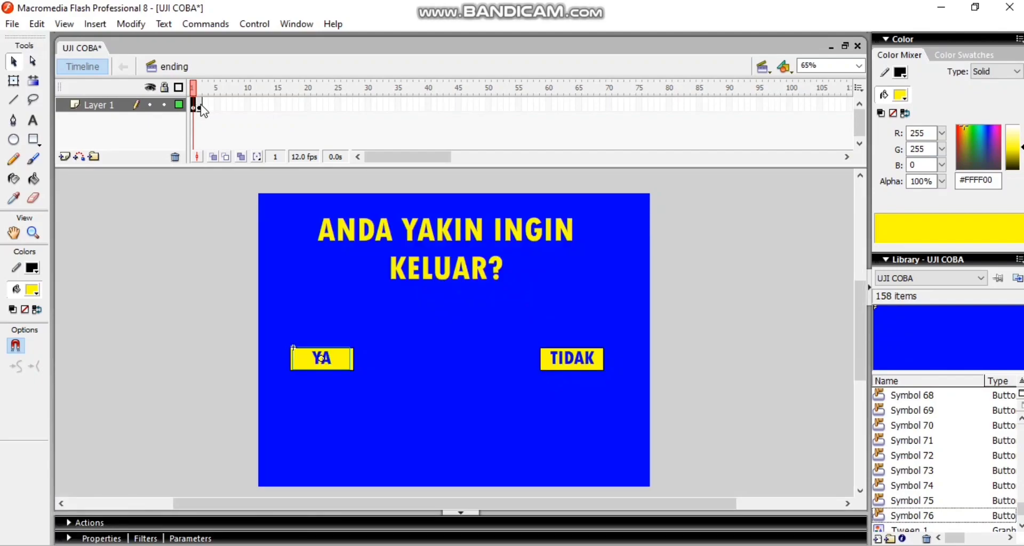
click(200, 107)
click(203, 107)
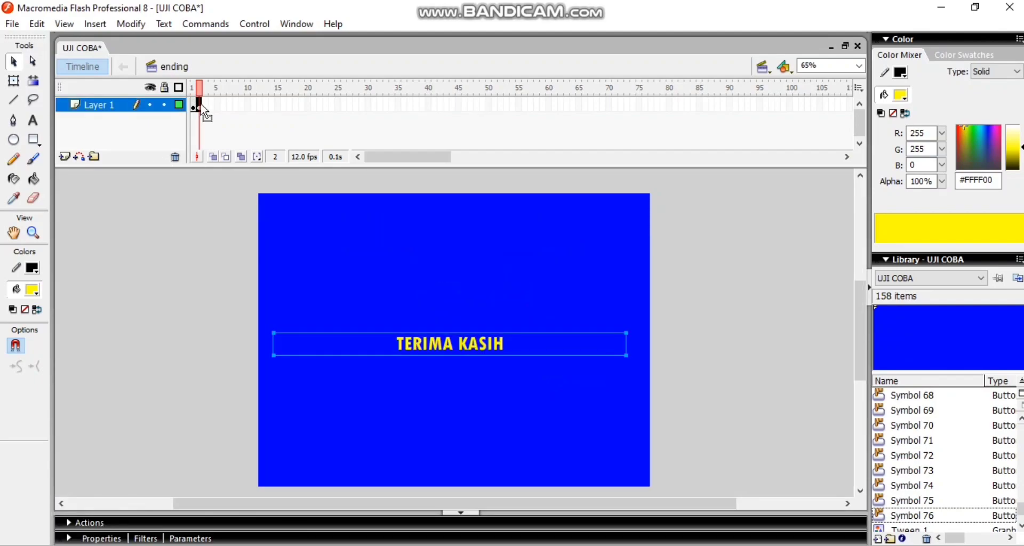
click(178, 333)
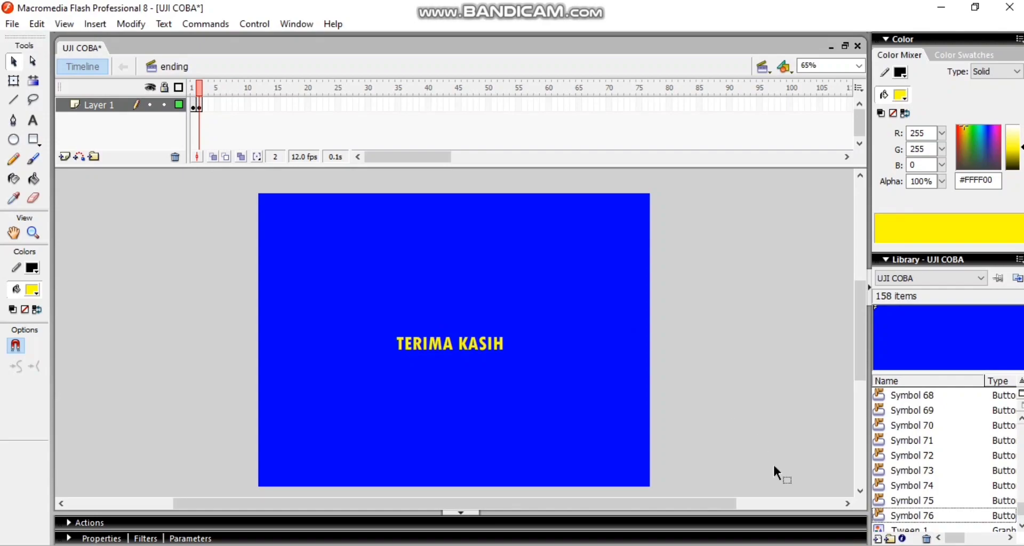
Step: Test the movie from the selamat datang scene and enter the main menu through the MENU button
click(763, 66)
click(769, 85)
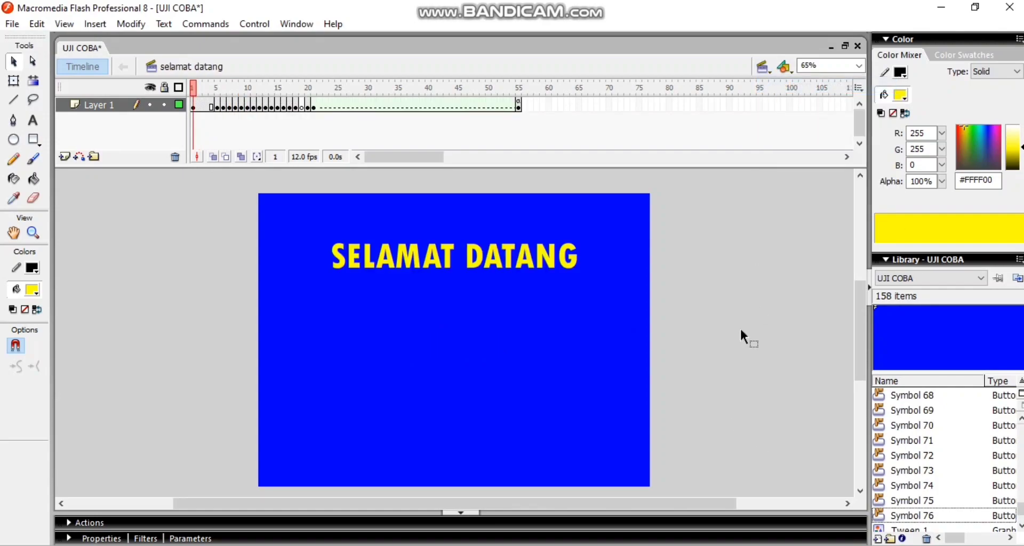
key(ctrl+Return)
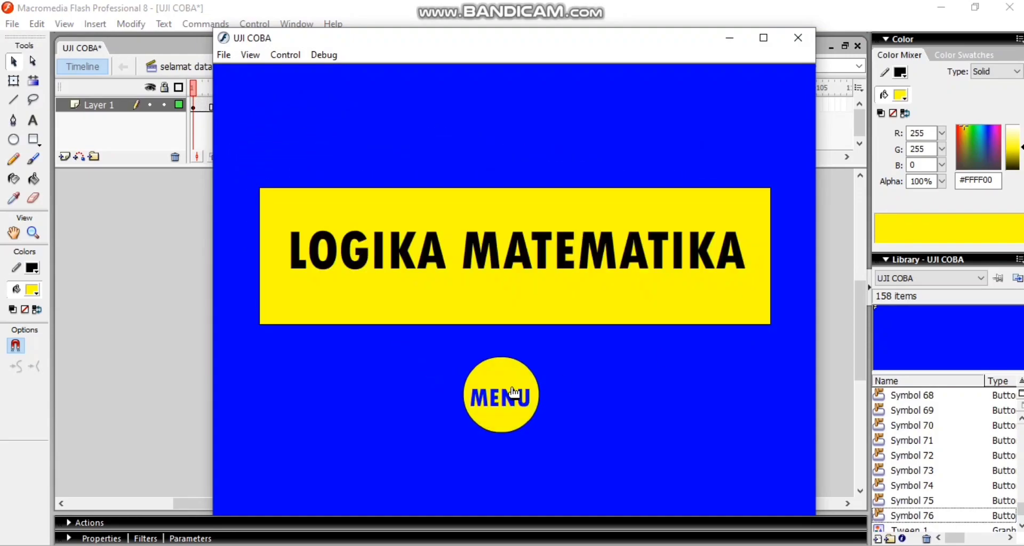
click(512, 397)
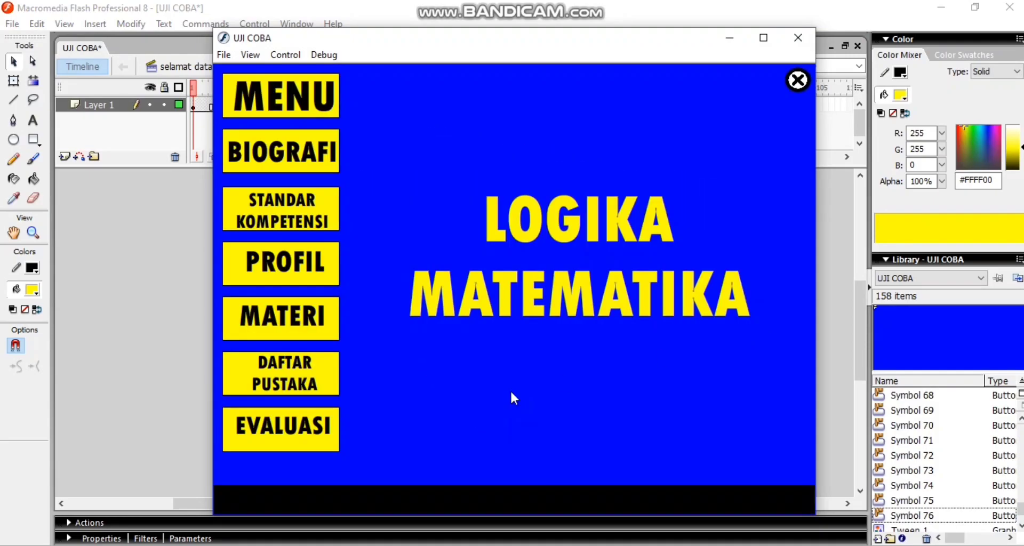
Step: Test the BIOGRAFI, STANDAR KOMPETENSI, PROFIL and MATERI navigation buttons in the running movie
click(327, 164)
click(318, 218)
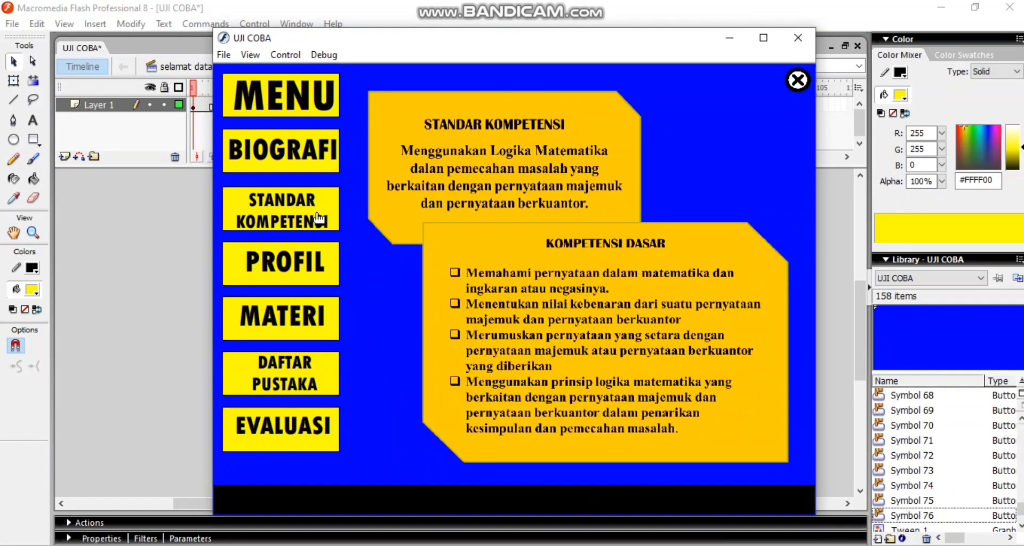
click(302, 262)
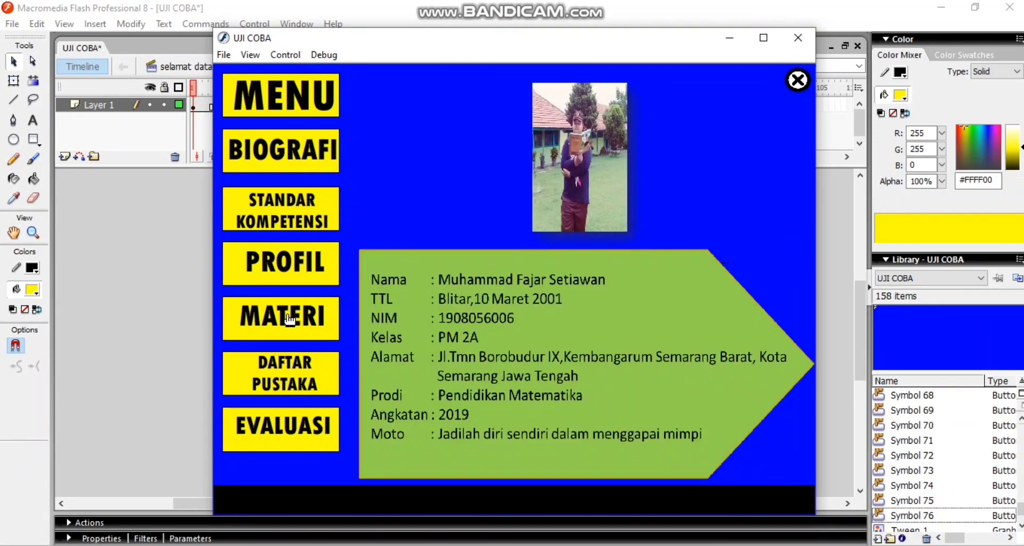
click(289, 320)
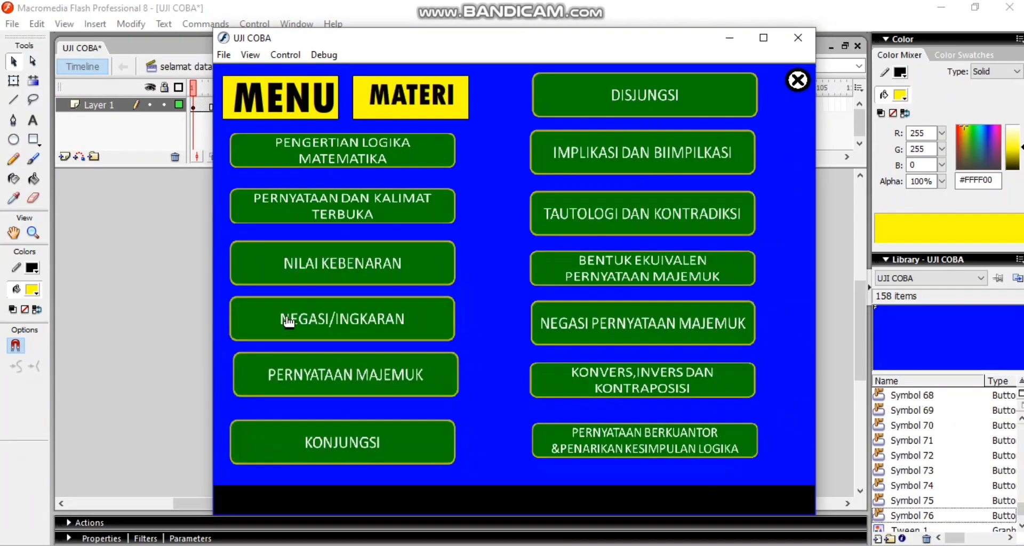
Step: Test the PENGERTIAN LOGIKA MATEMATIKA, NEGASI/INGKARAN and NEGASI PERNYATAAN MAJEMUK topic buttons, returning to the MATERI list between pages
click(398, 159)
click(422, 109)
click(357, 327)
click(436, 110)
click(580, 319)
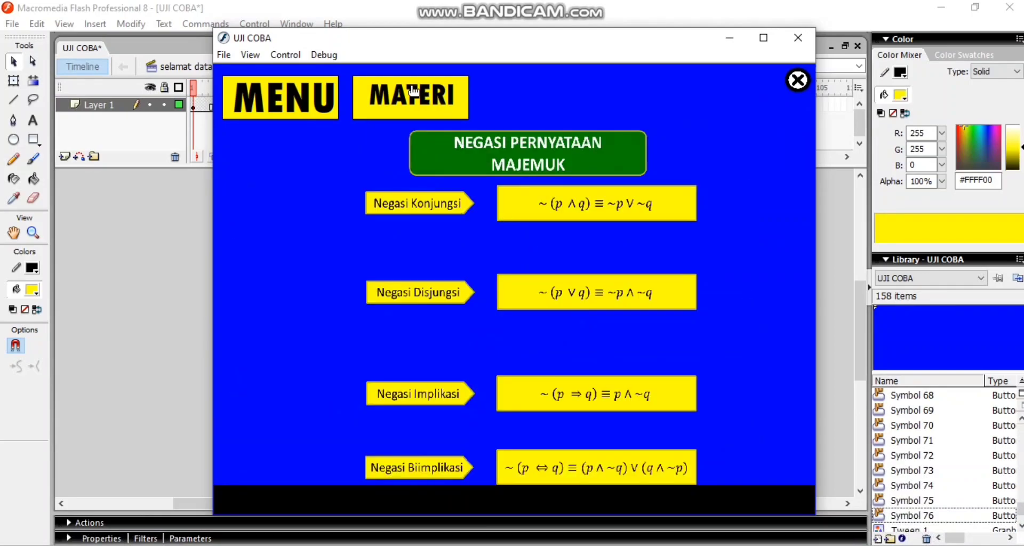